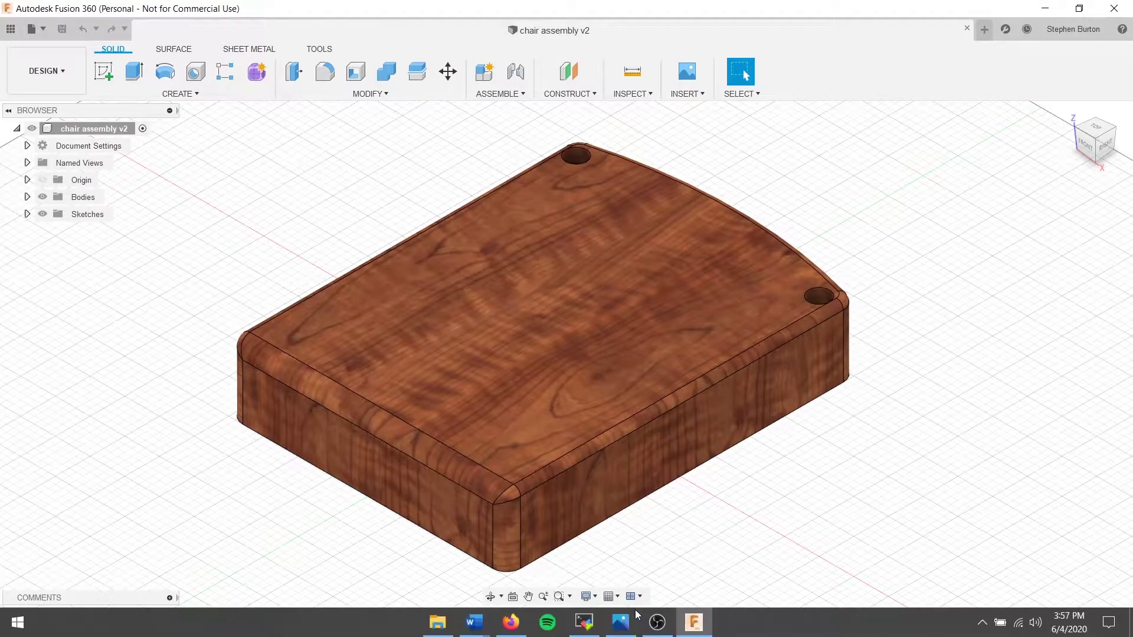
- Open the dimensioned chair reference photo chair.heic in Windows Photos
left_click(621, 627)
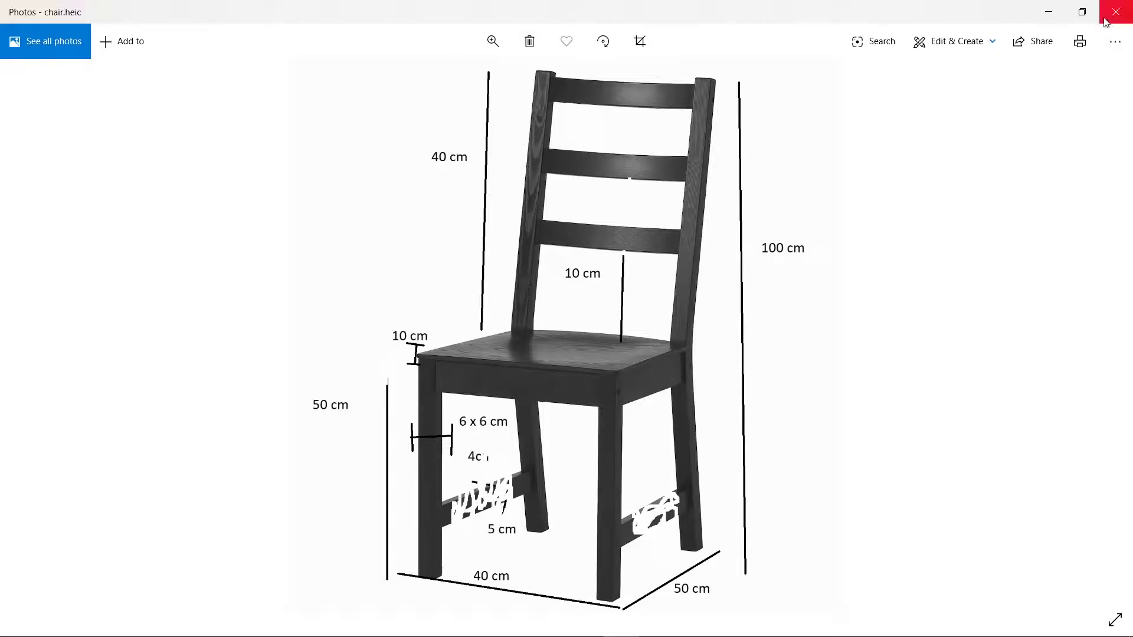
- Put the reference photo away and hide the wooden seat body Body2
left_click(1048, 12)
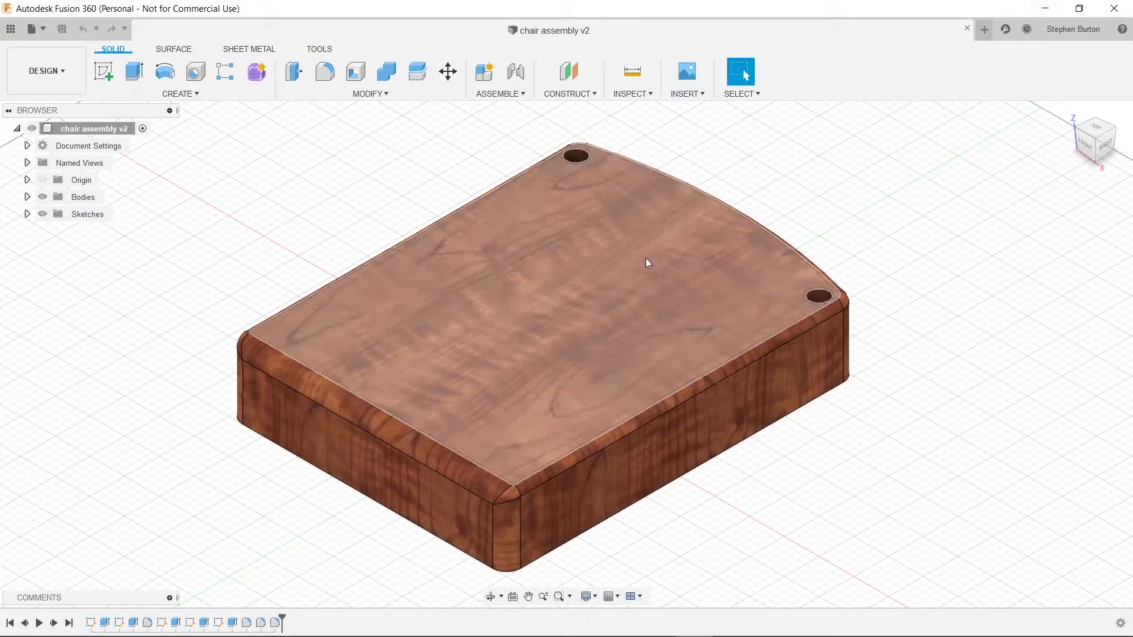
left_click(27, 197)
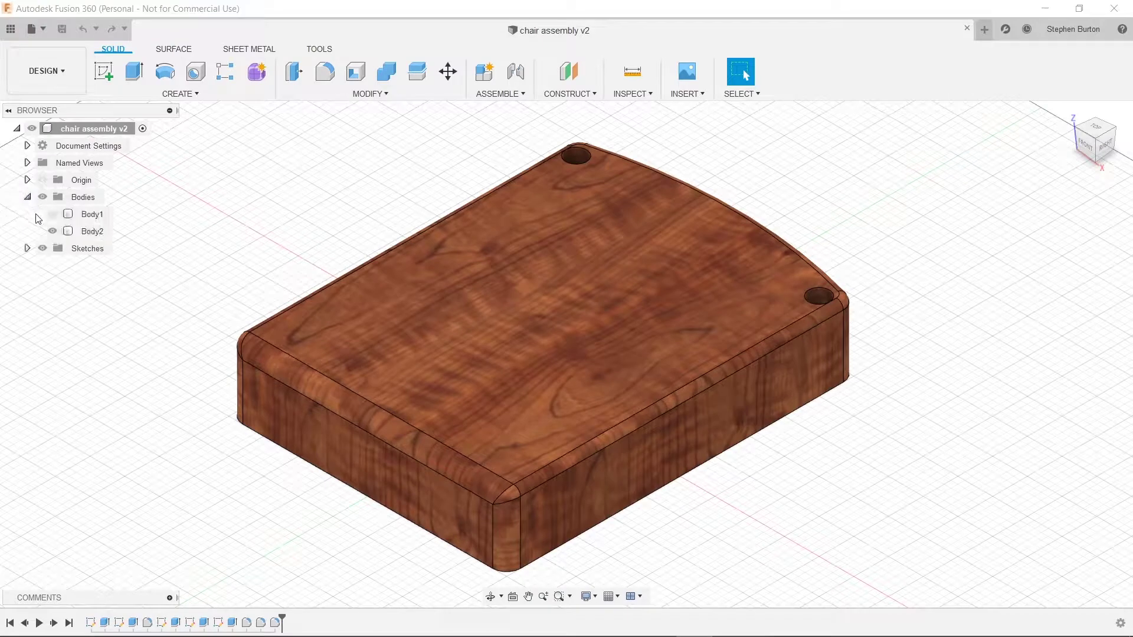
left_click(53, 231)
left_click(53, 231)
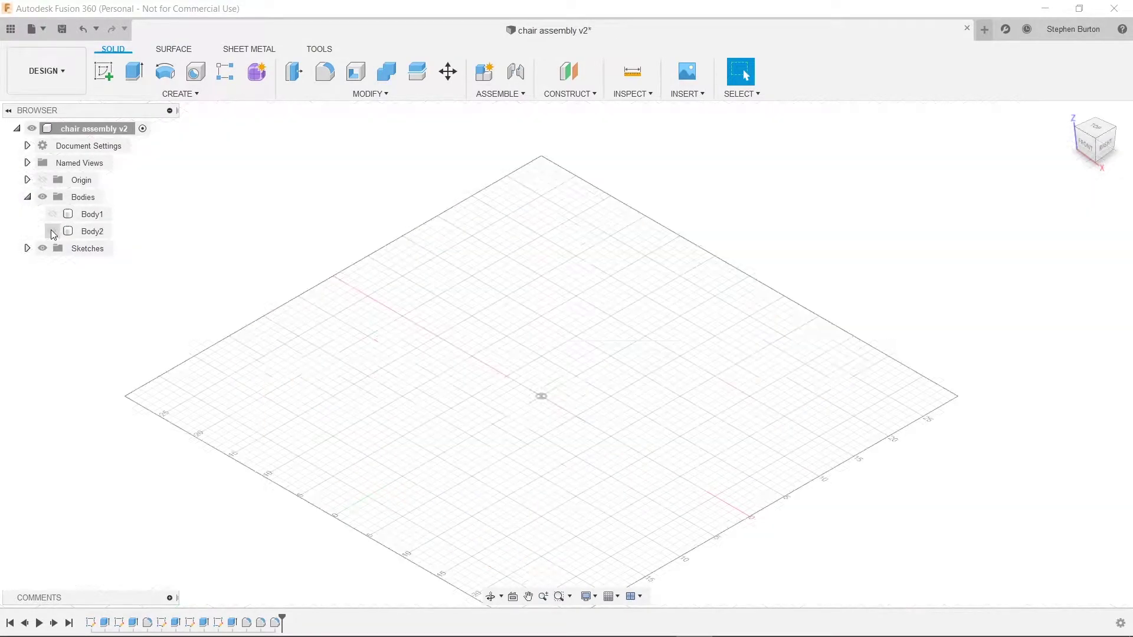
- Sketch a 40 × 5 cm centre rectangle on the origin of the XY plane
left_click(110, 79)
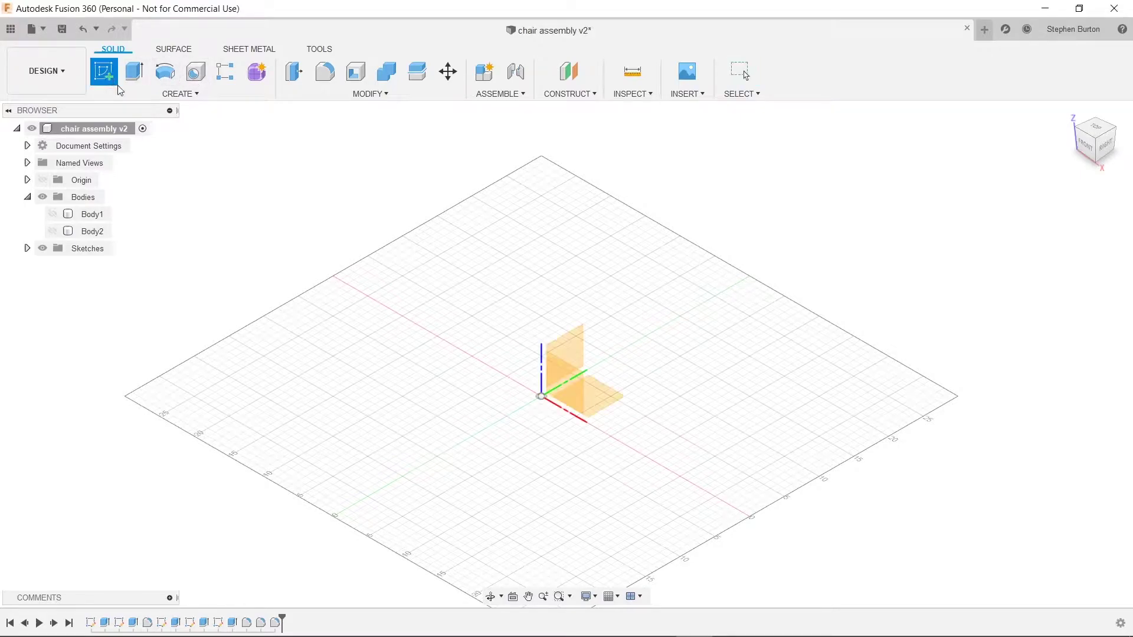
left_click(609, 399)
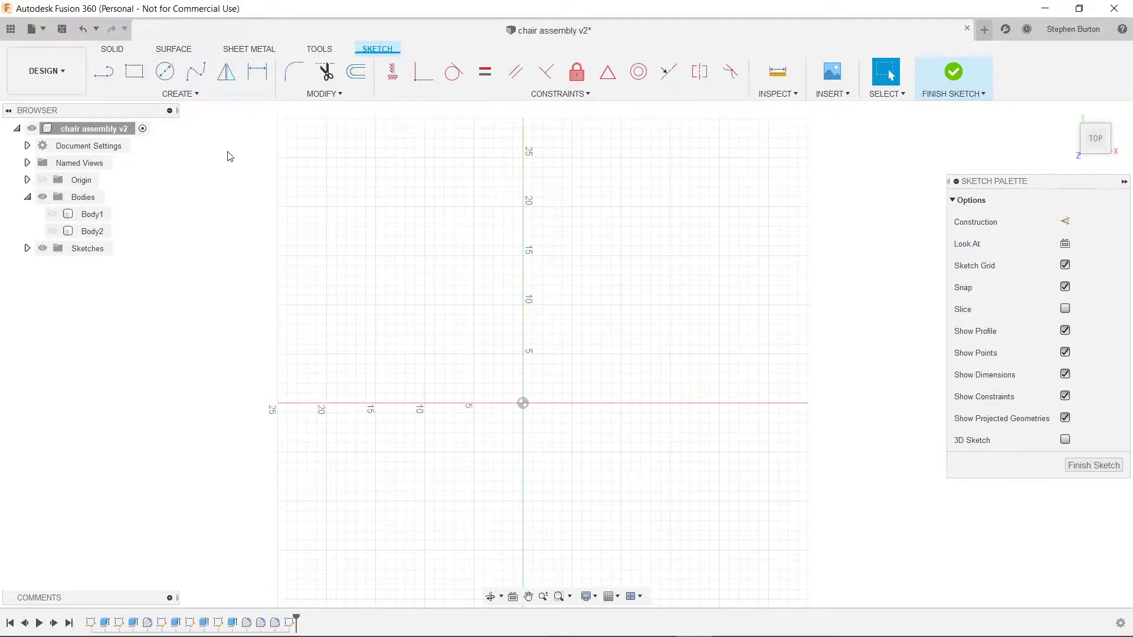
key("s")
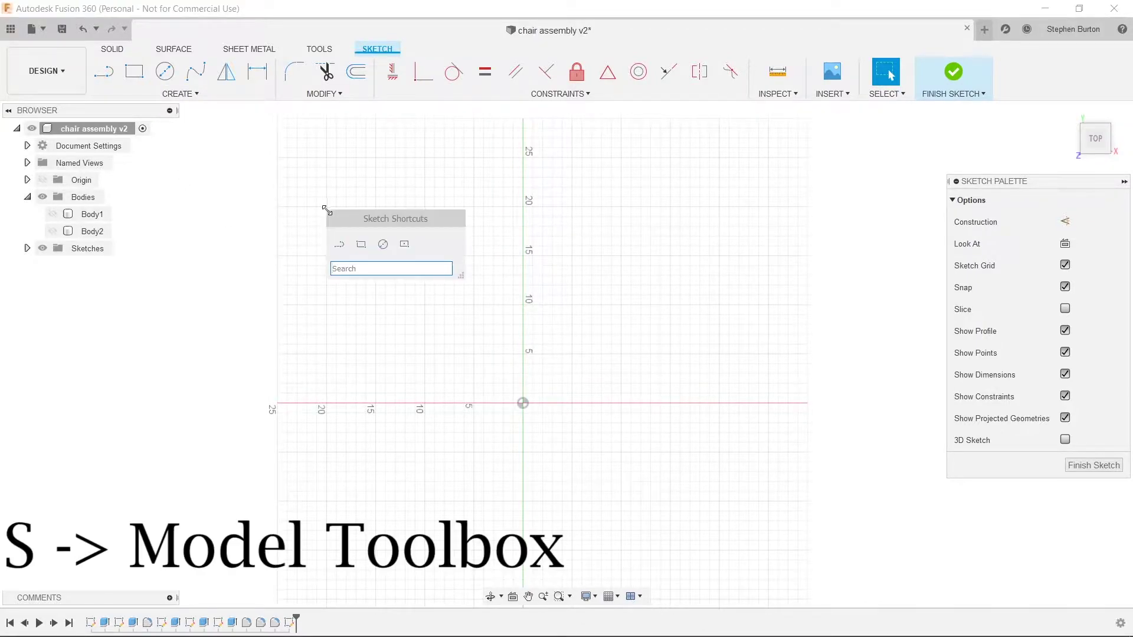
left_click(401, 247)
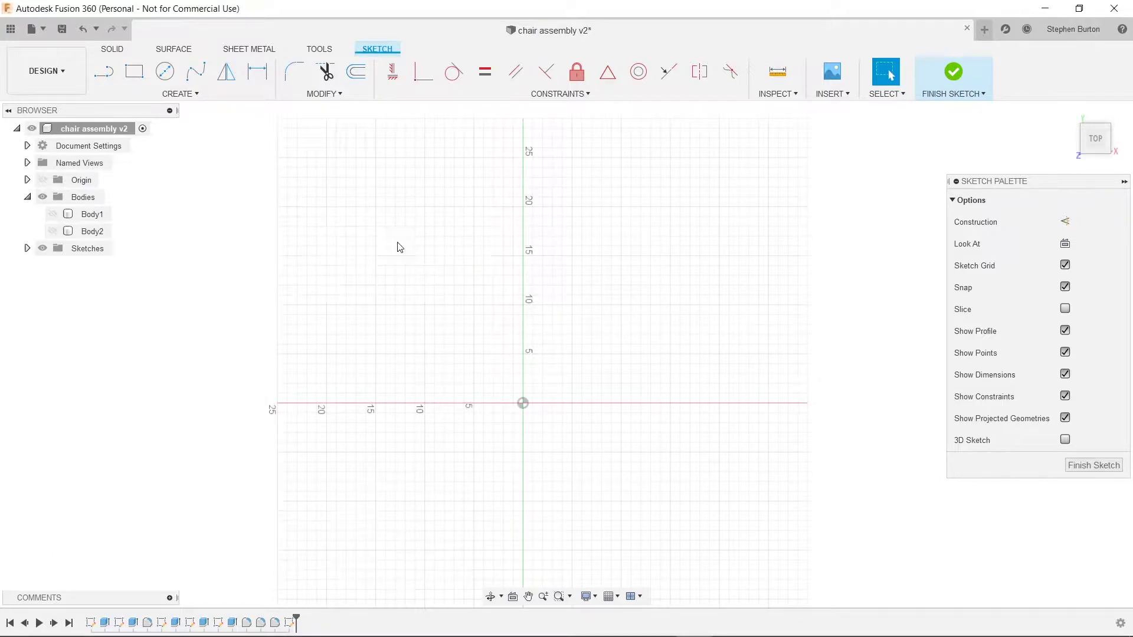
left_click(523, 403)
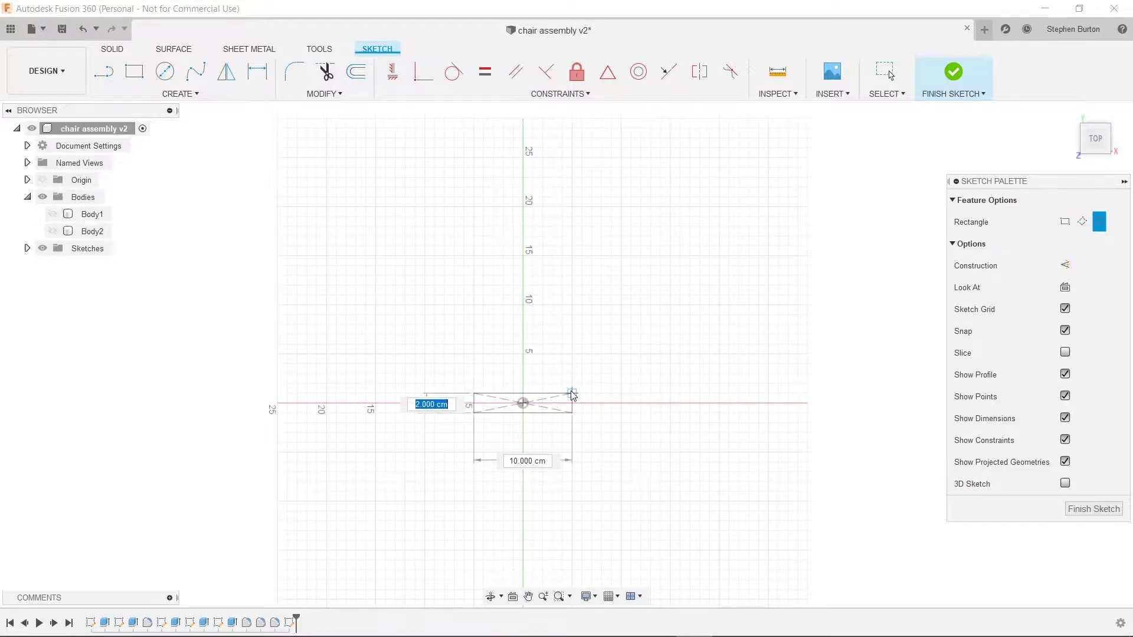
type("5")
key("Tab")
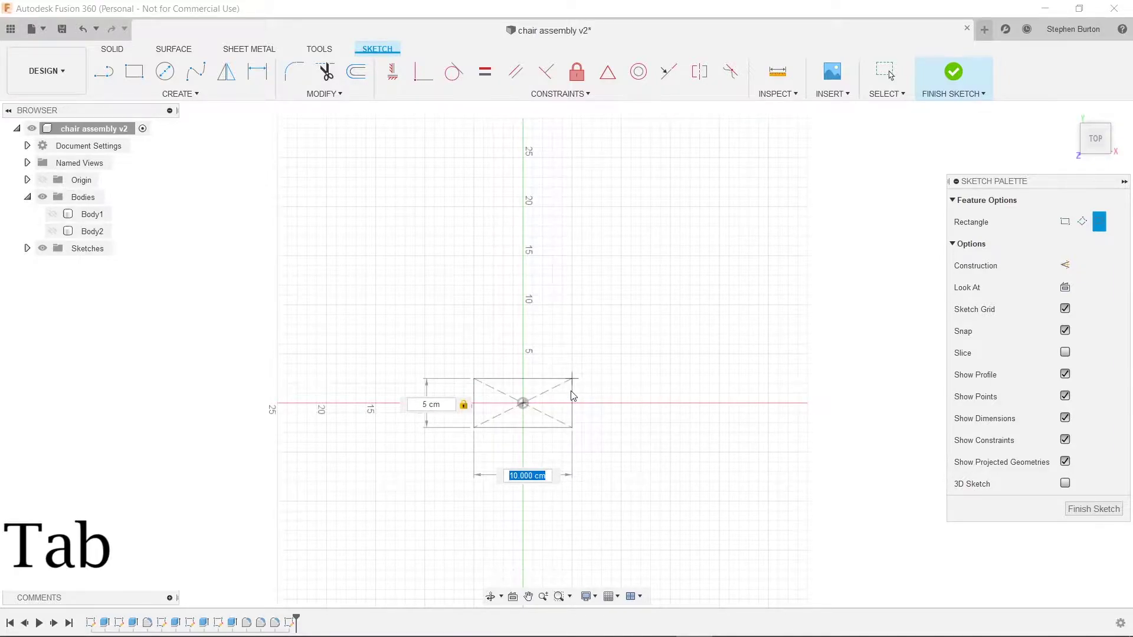
type("40")
key("Tab")
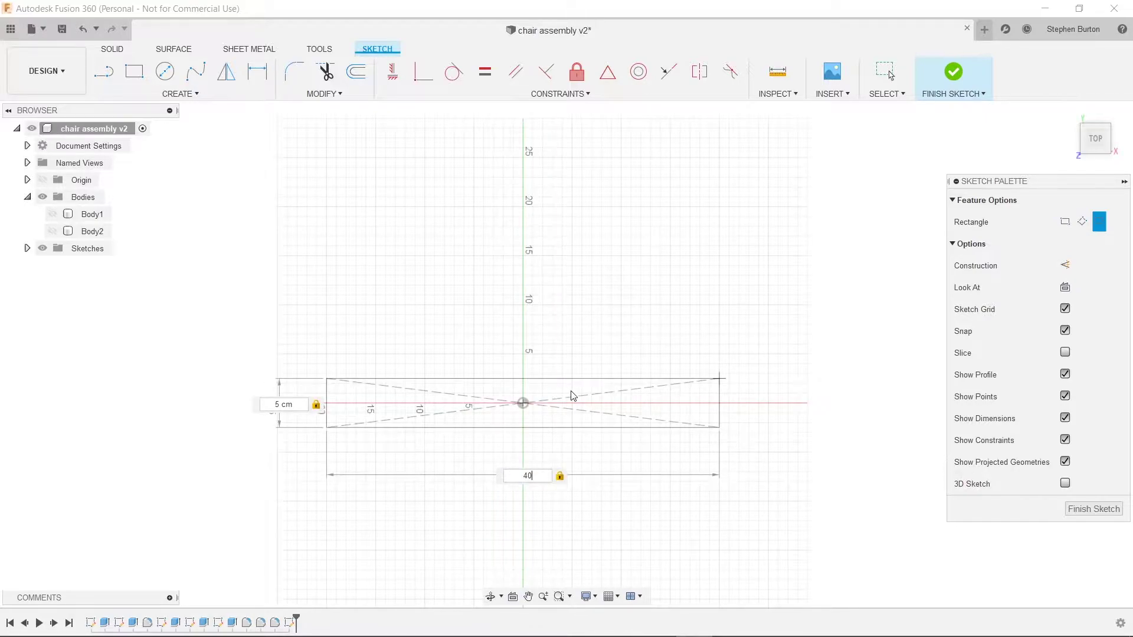
key("Return")
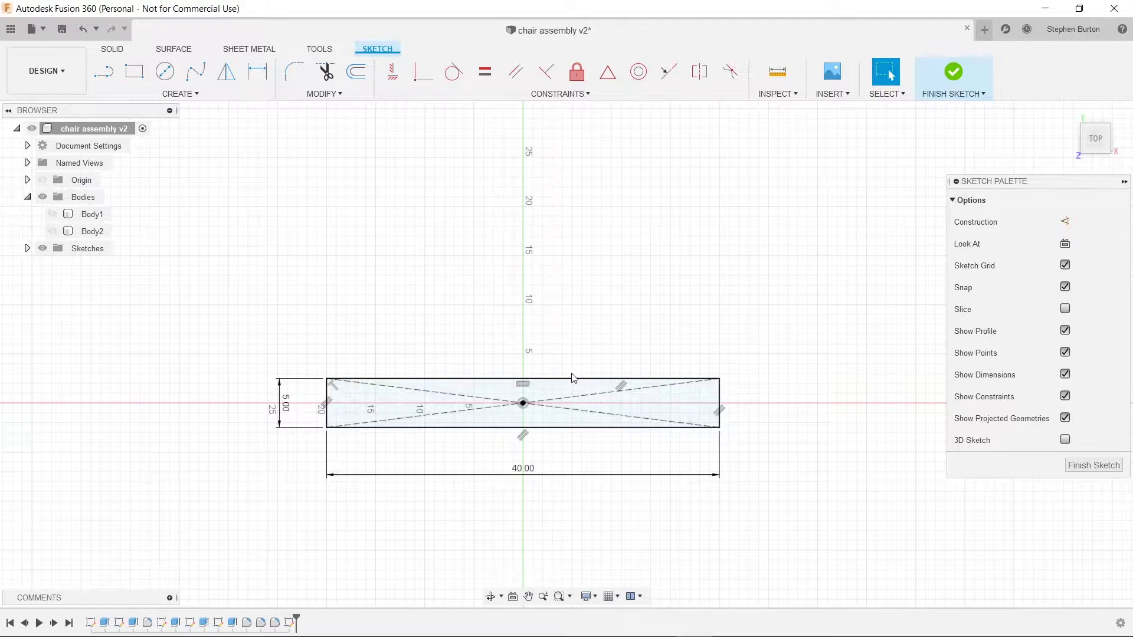
key("q")
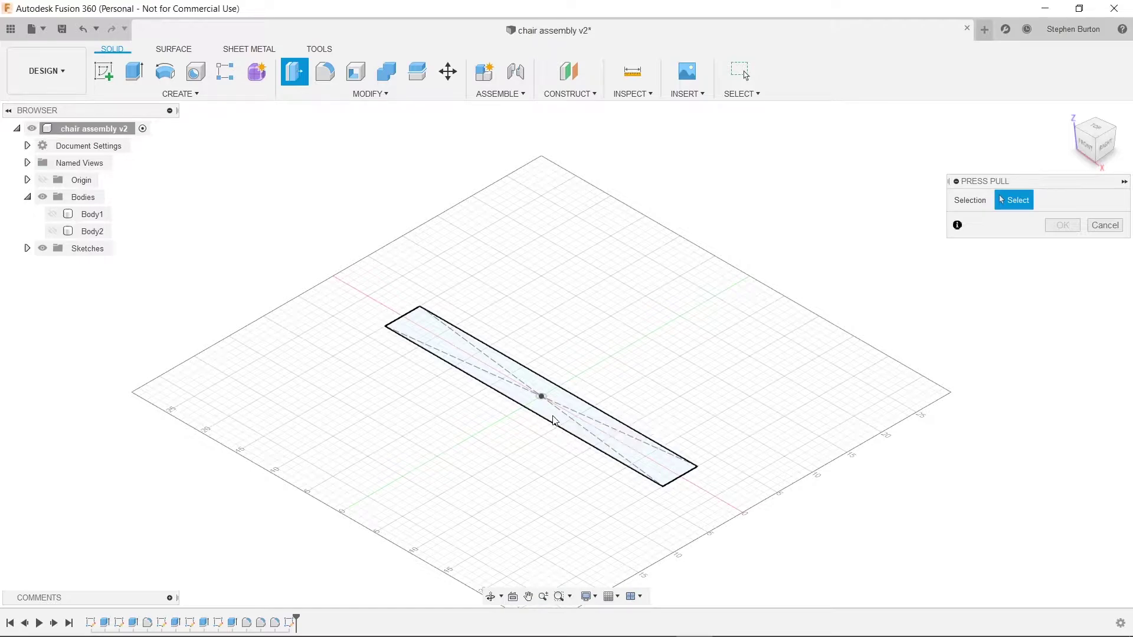
- Extrude the rectangle profile 40 cm upward into the new body Body3
left_click(554, 420)
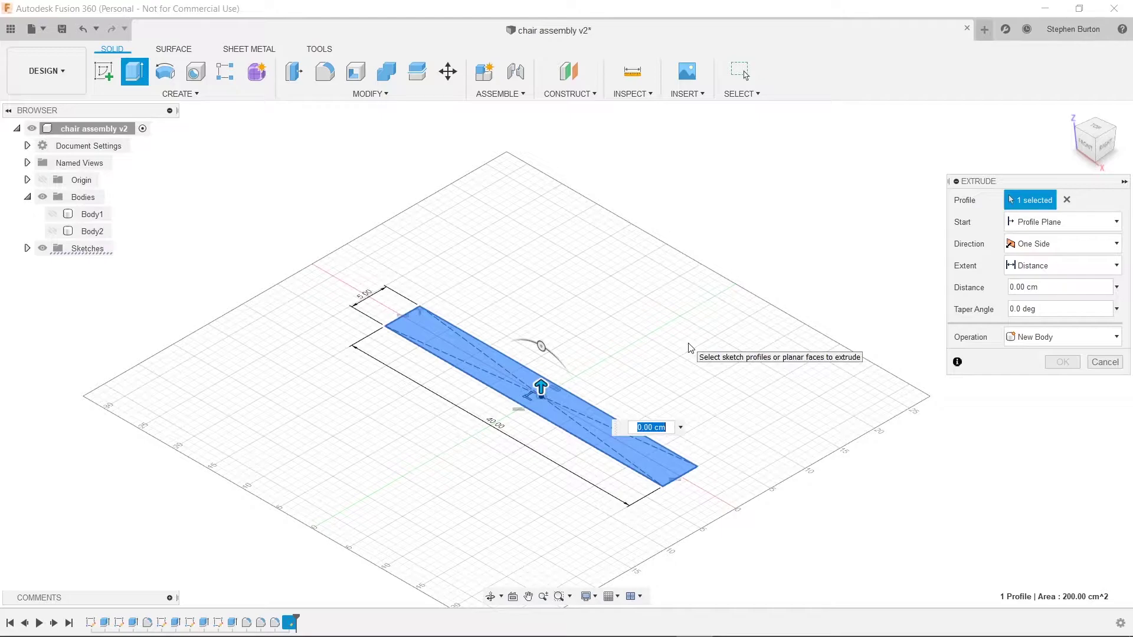
type("40")
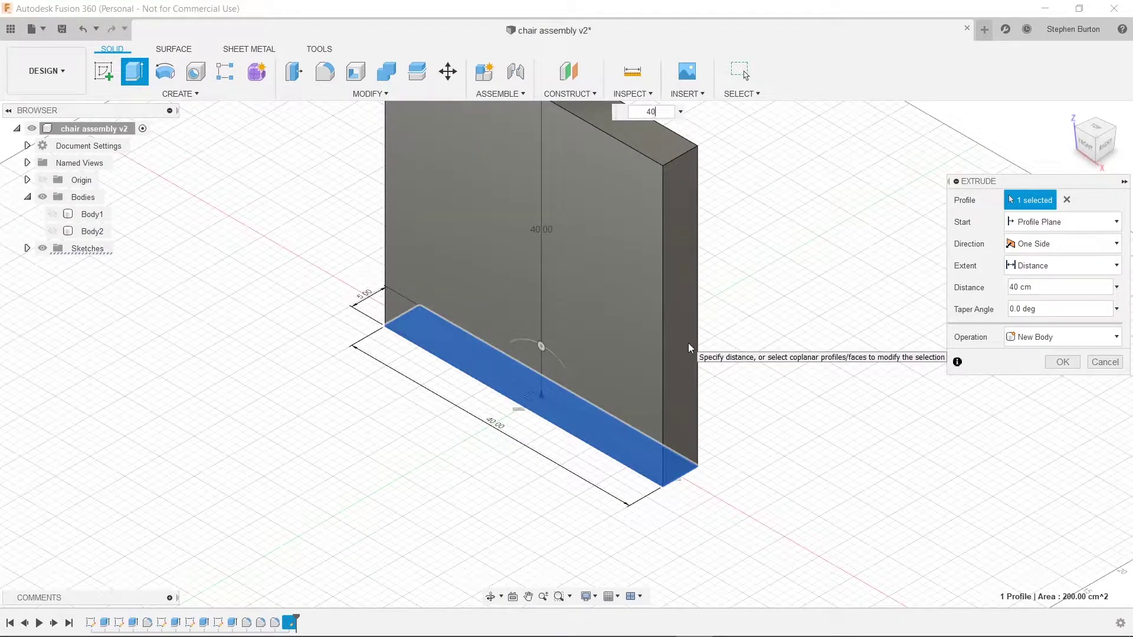
key("Return")
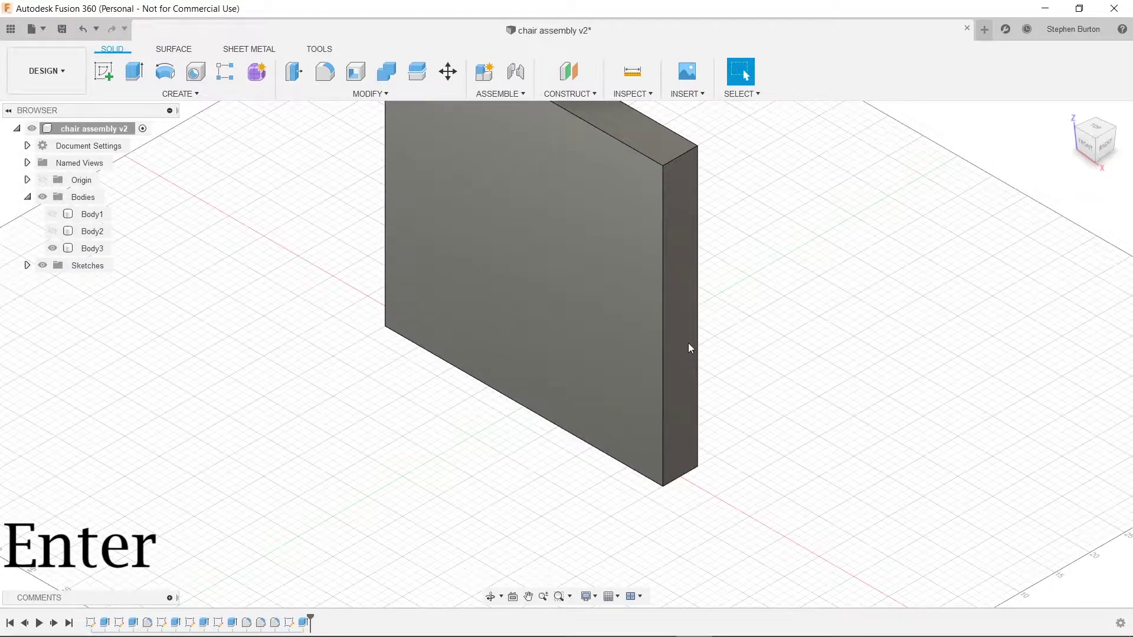
- Zoom out, orbit to face the panel front-on, and reopen chair.heic for comparison
scroll(688, 342, "down", 3)
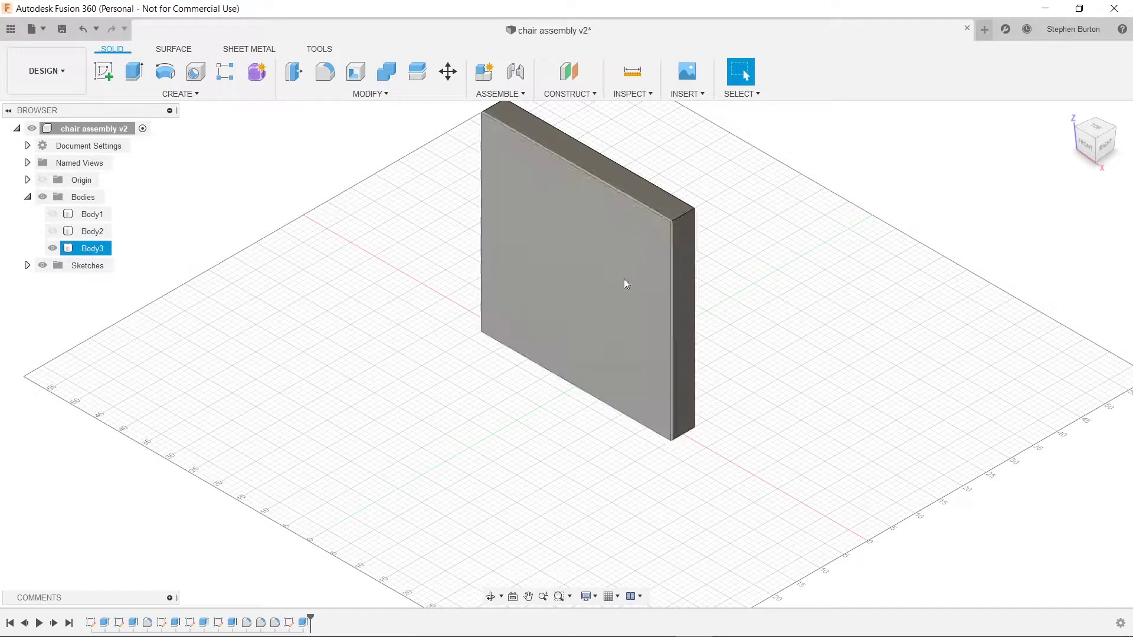
middle_click_drag(508, 298, 526, 282, "shift")
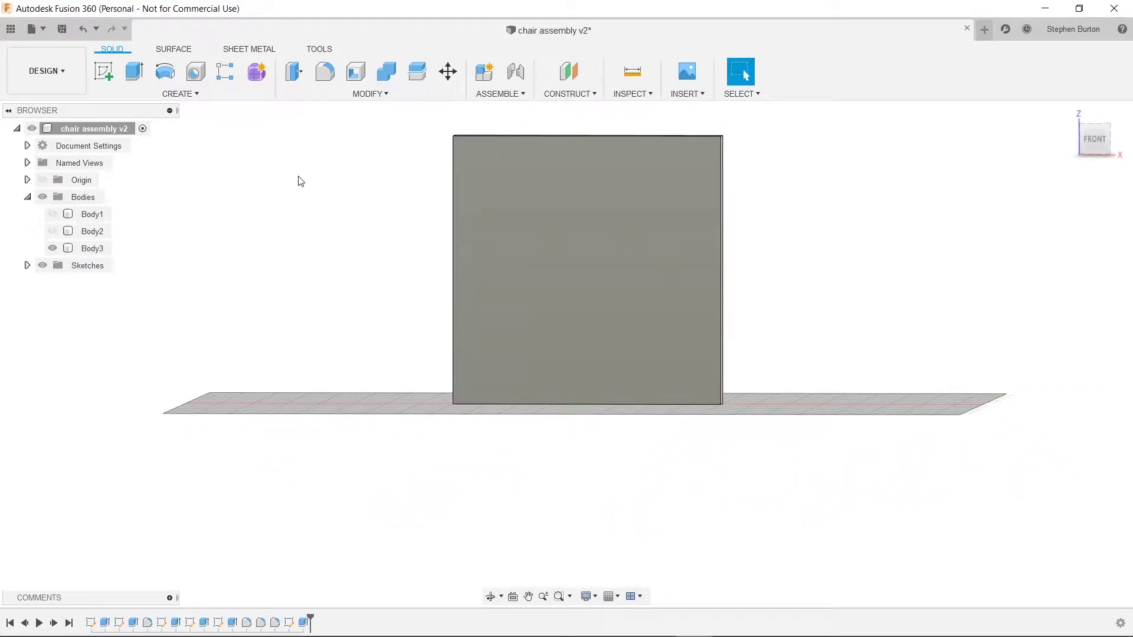
left_click(620, 632)
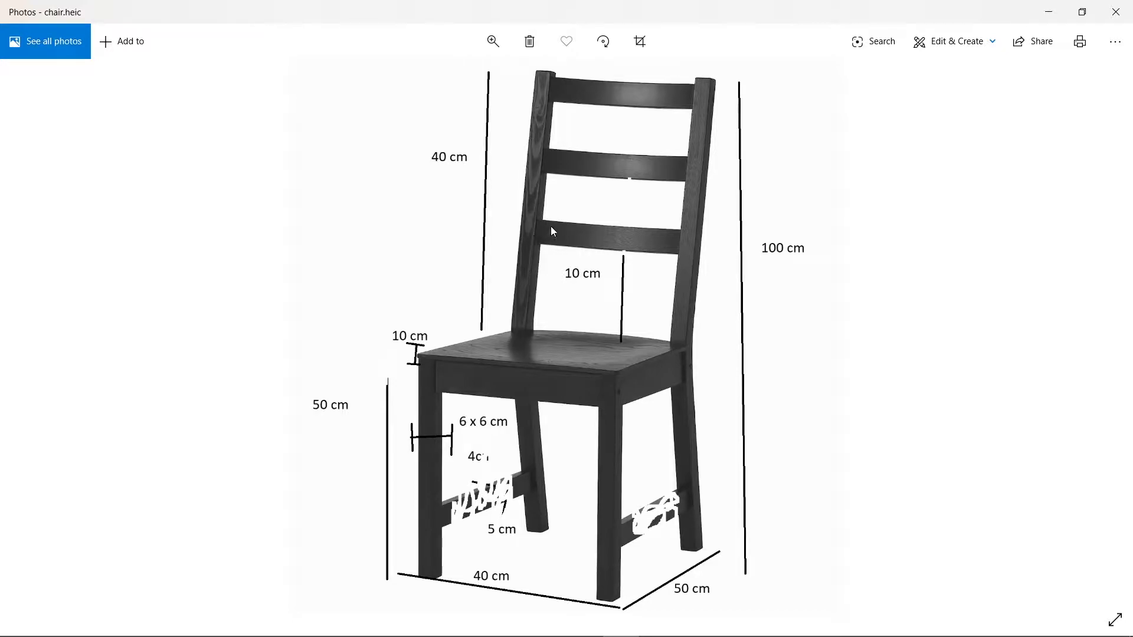
- Minimise the Photos window to return to the Body3 panel
left_click(1115, 11)
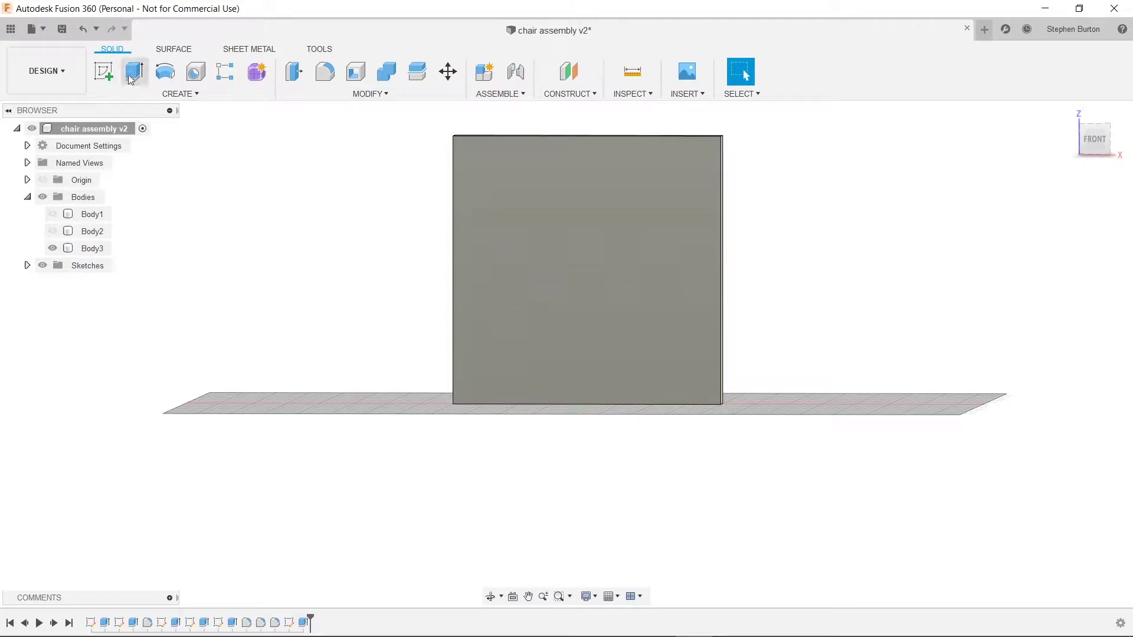
- Start a sketch on the panel's front face and delete a trial 10 cm corner line
left_click(103, 71)
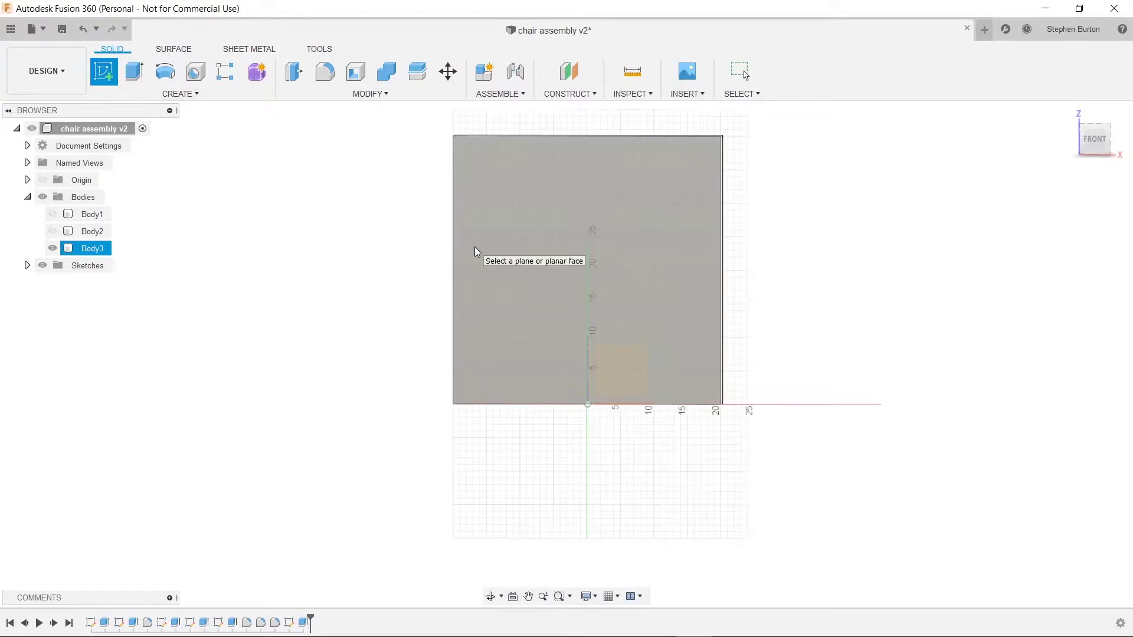
left_click(507, 250)
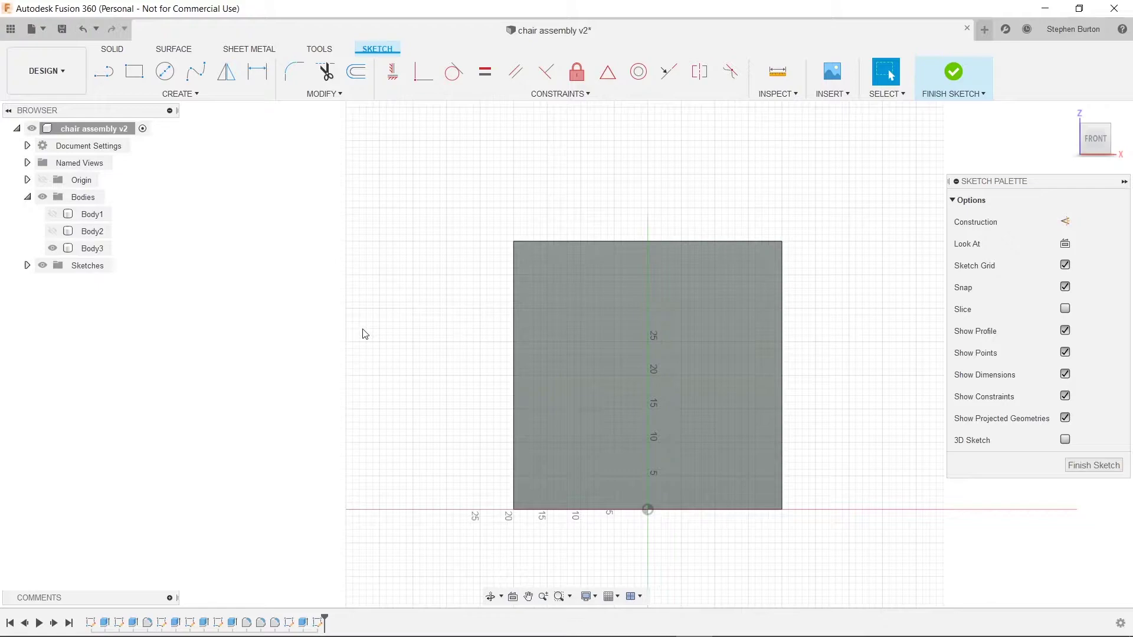
left_click(105, 73)
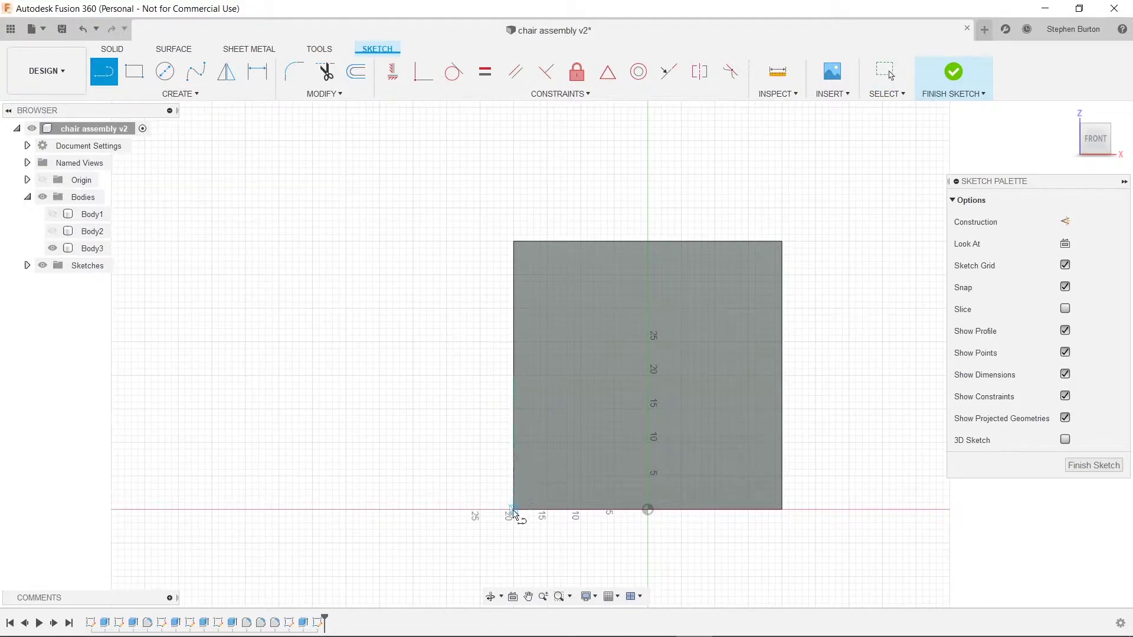
left_click(514, 509)
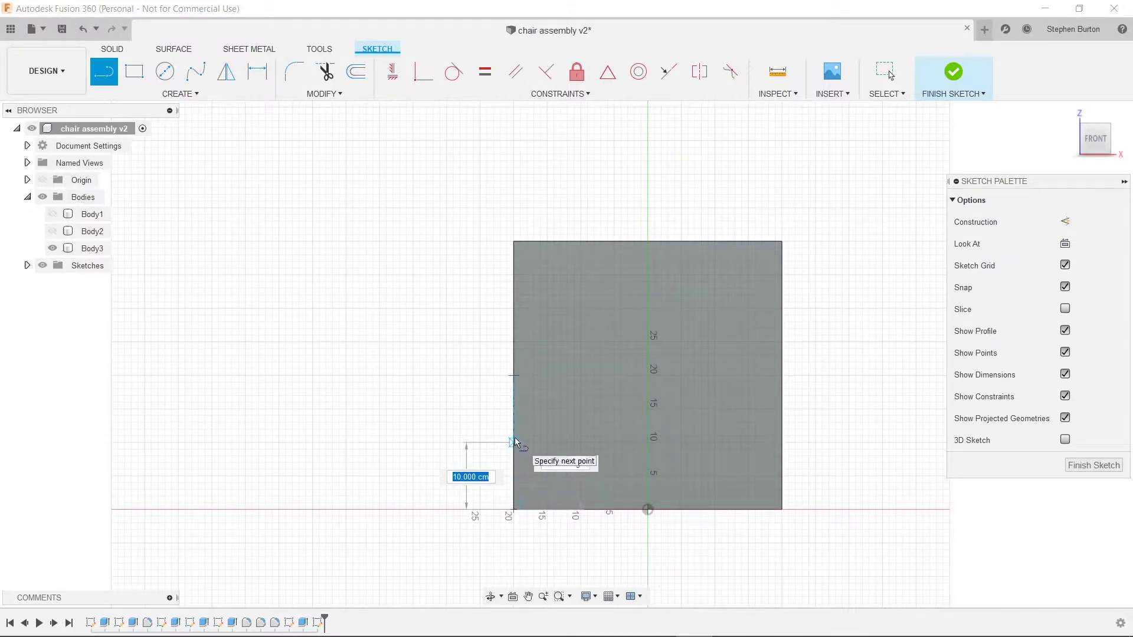
key("Return")
key("Escape")
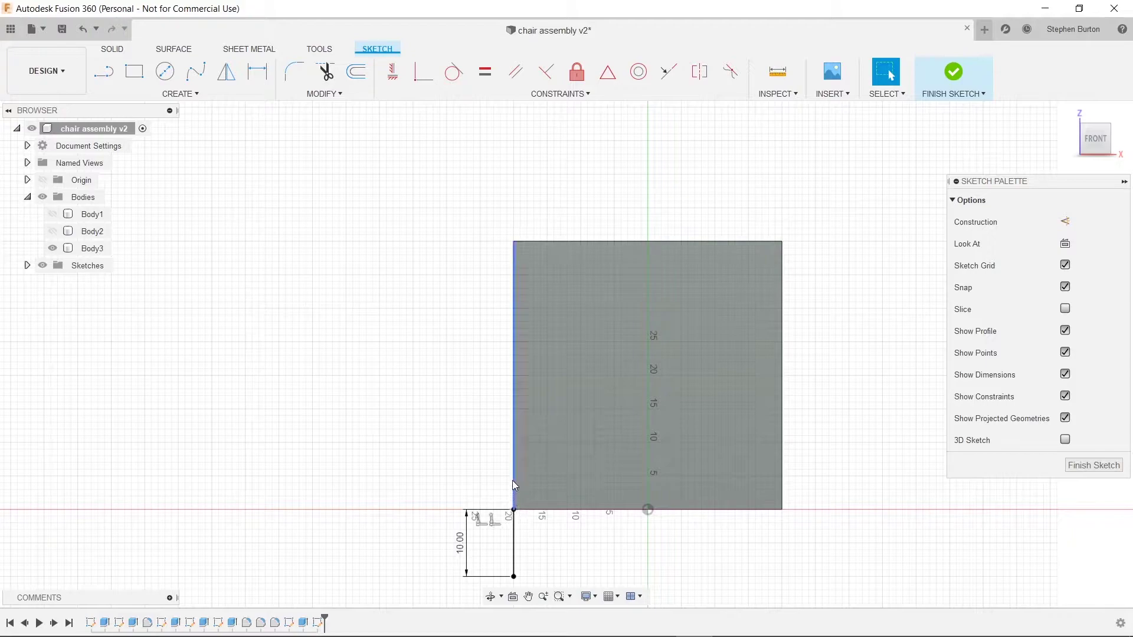
left_click(513, 559)
key("Delete")
- Draw another 10 cm line at the bottom-left corner, then undo it
left_click(103, 71)
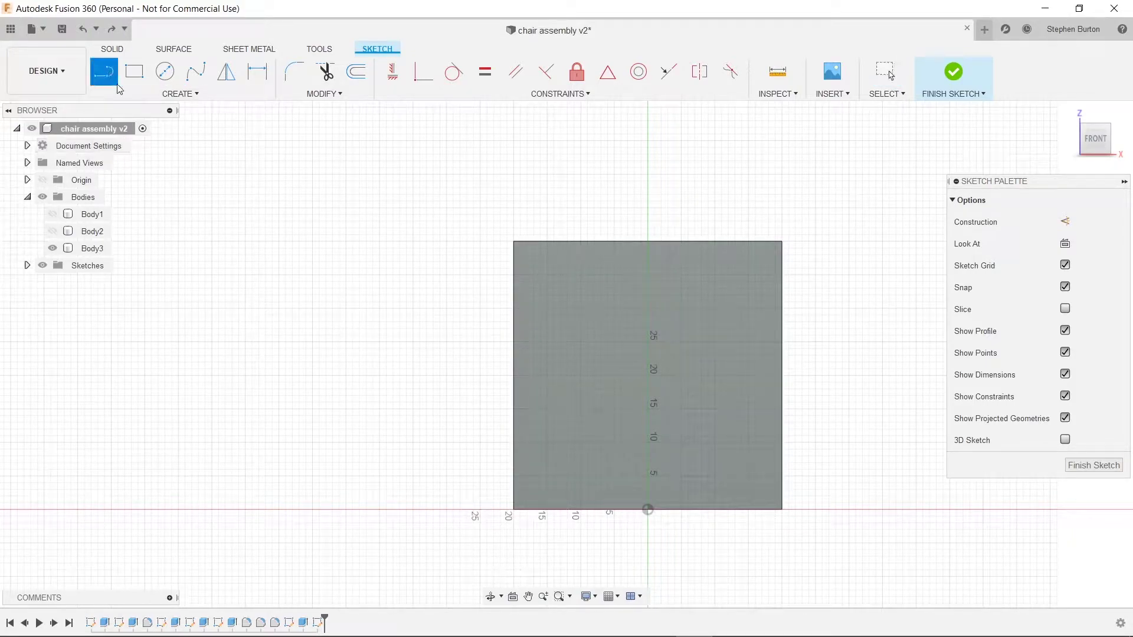
left_click(514, 509)
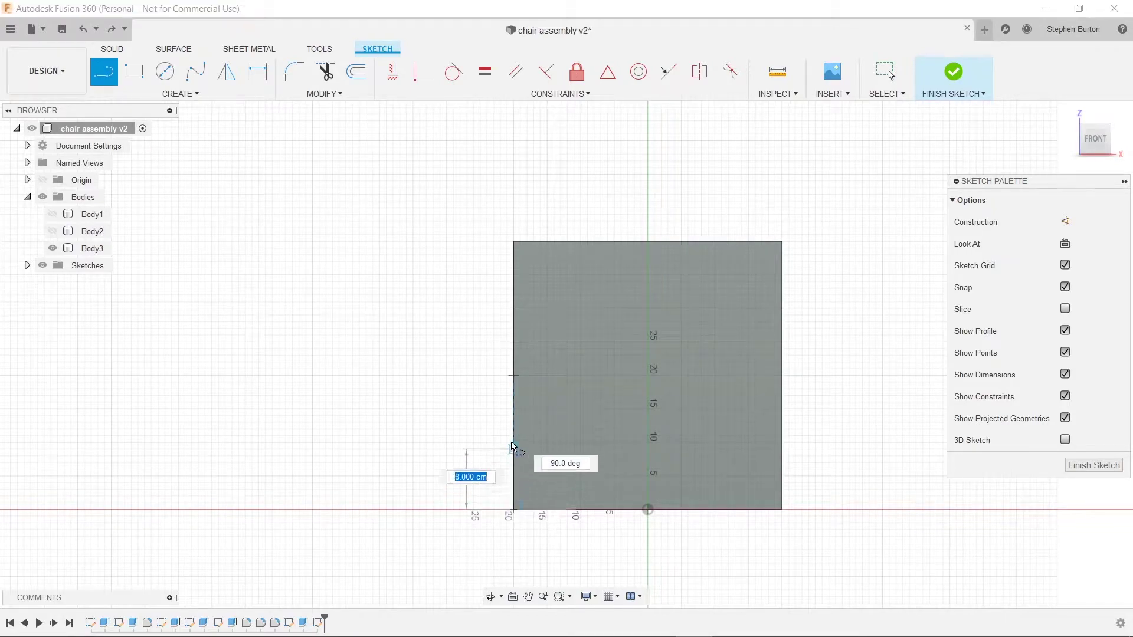
key("Return")
key("Escape")
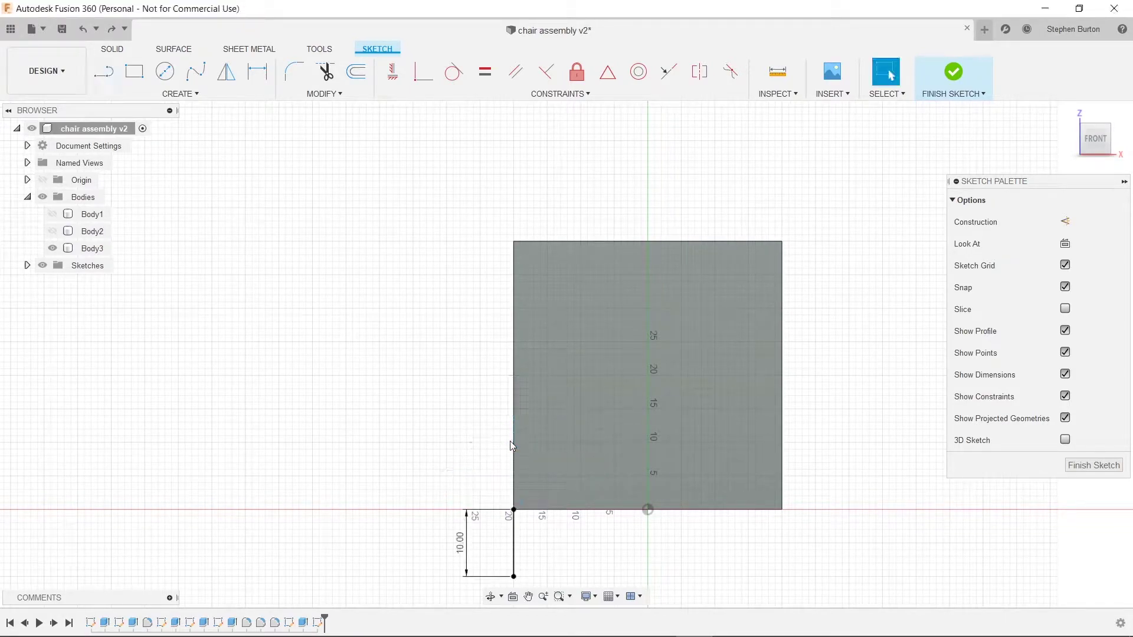
key("ctrl+z")
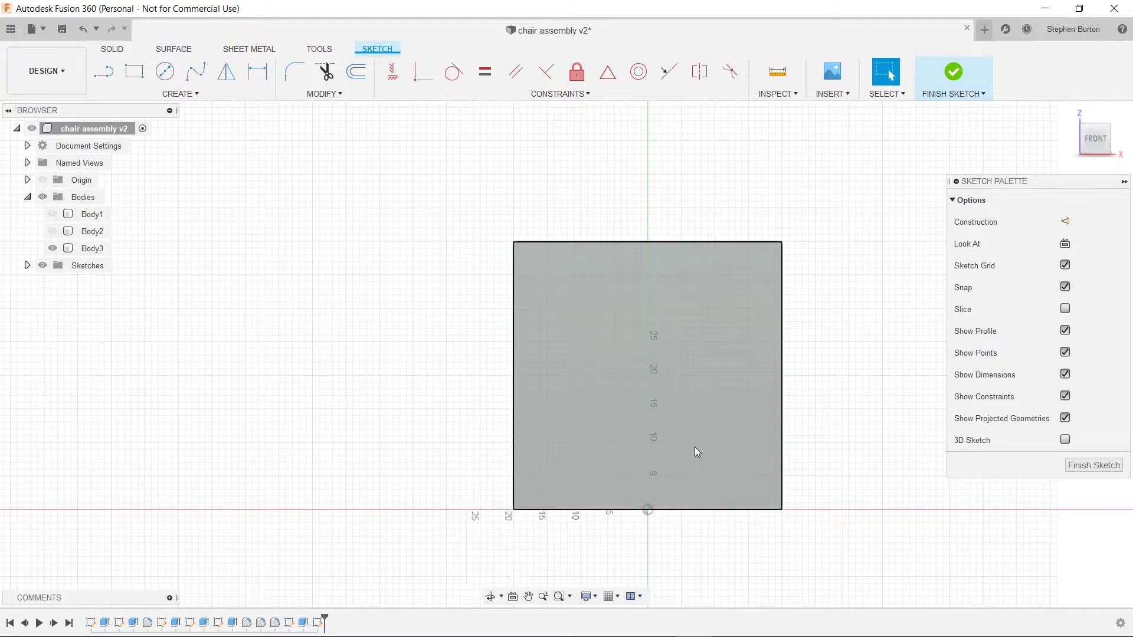
- Draw a 10 cm vertical line from the panel's bottom-left corner up its left edge
left_click(135, 71)
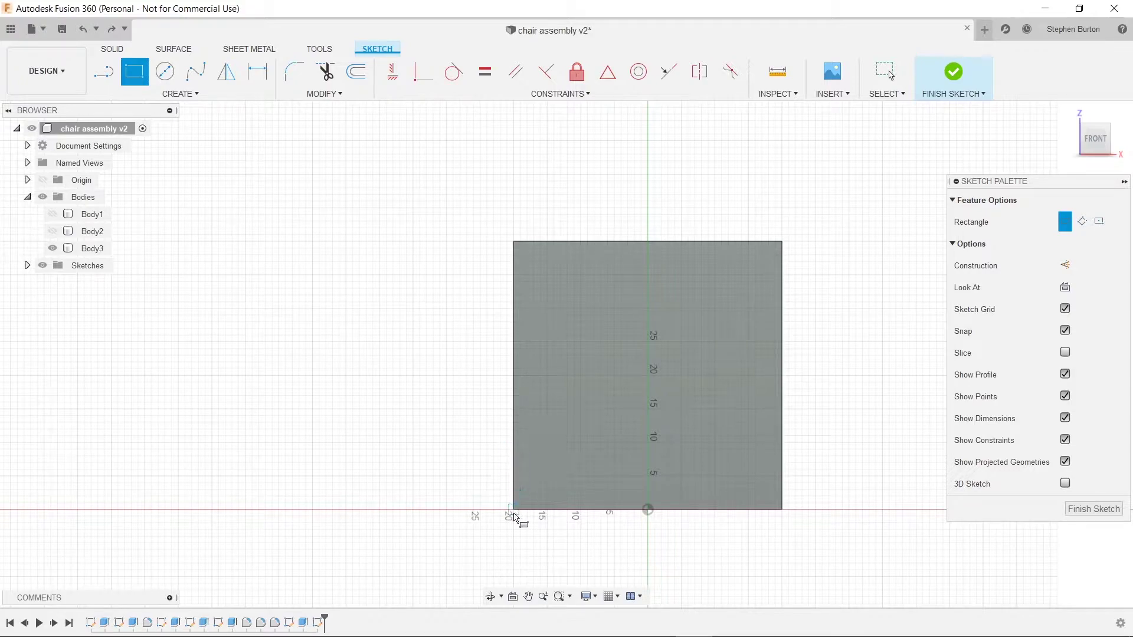
key("Escape")
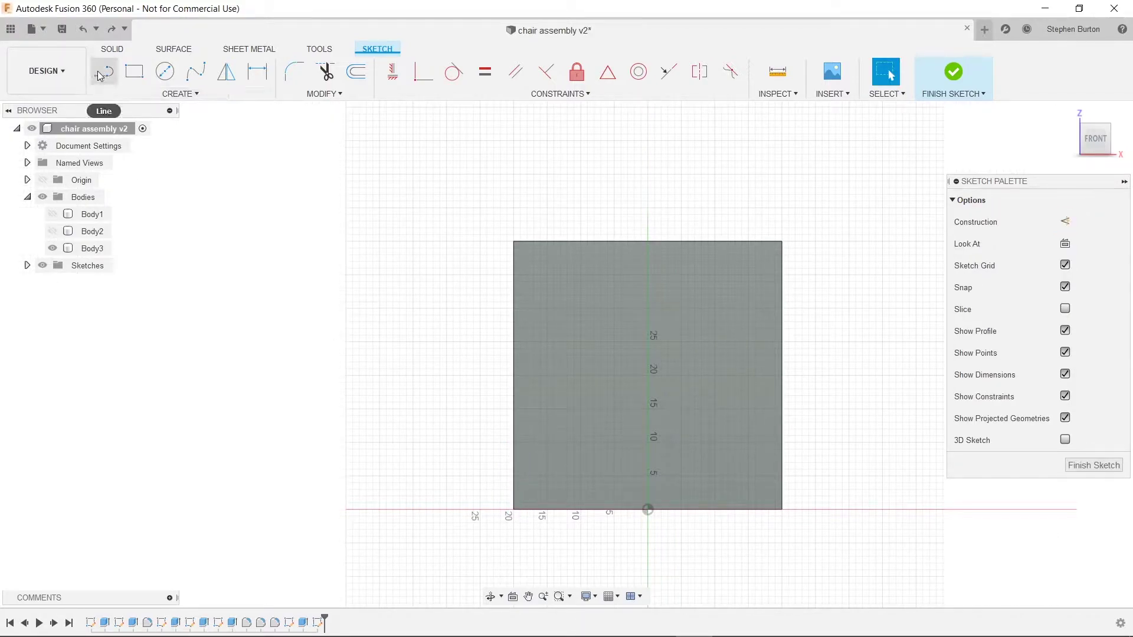
key("l")
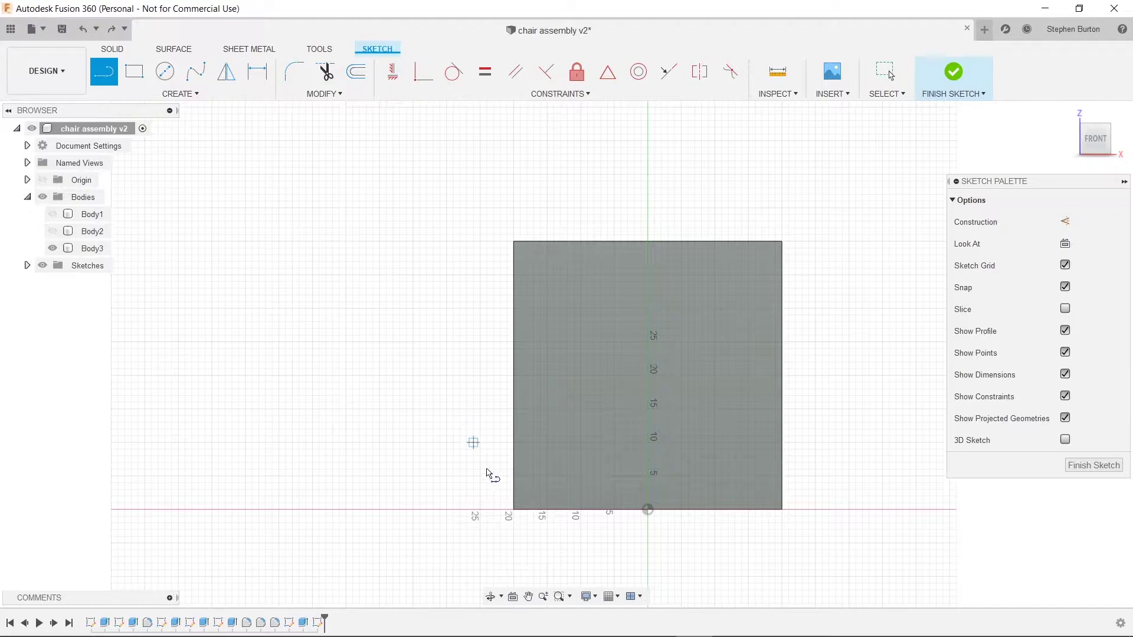
left_click(514, 242)
left_click(512, 308)
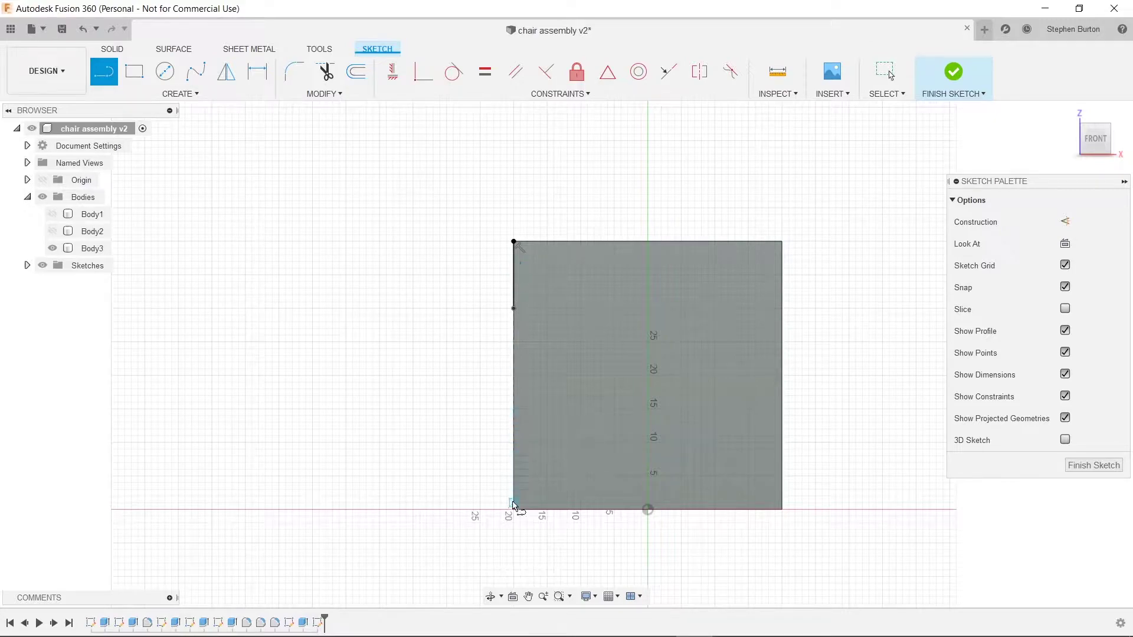
double_click(513, 442)
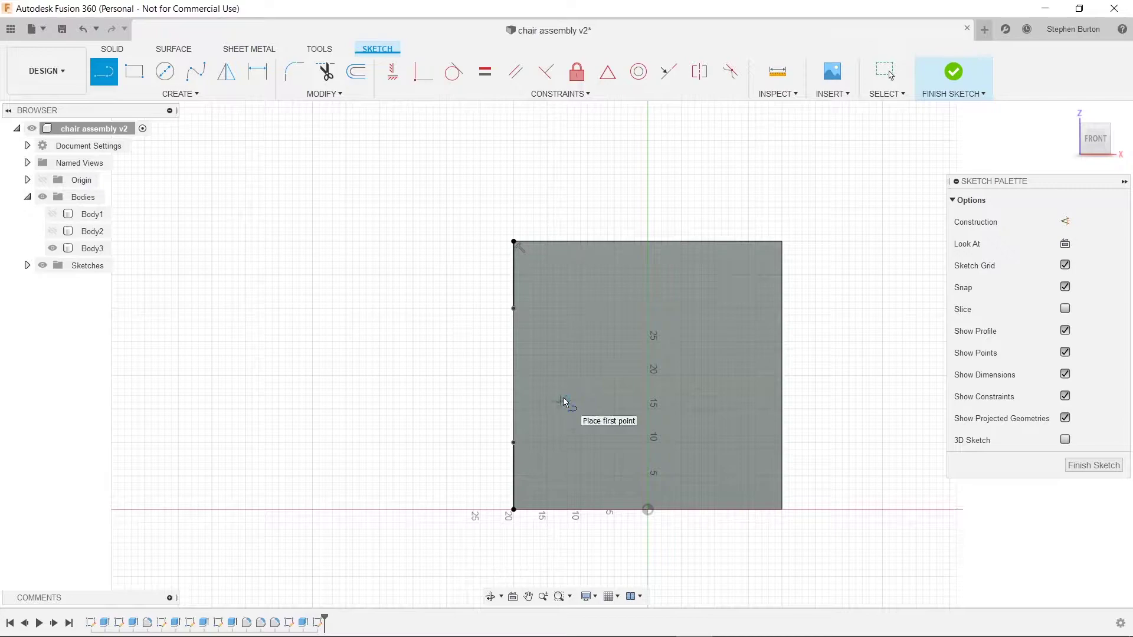
key("ctrl+z")
key("l")
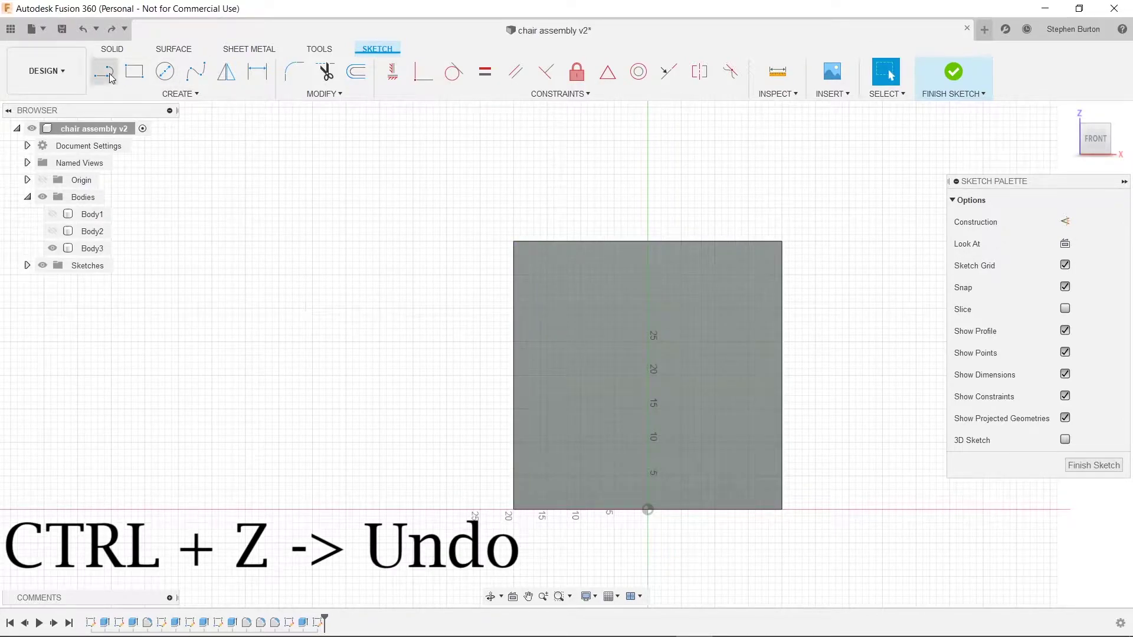
left_click(513, 509)
double_click(517, 444)
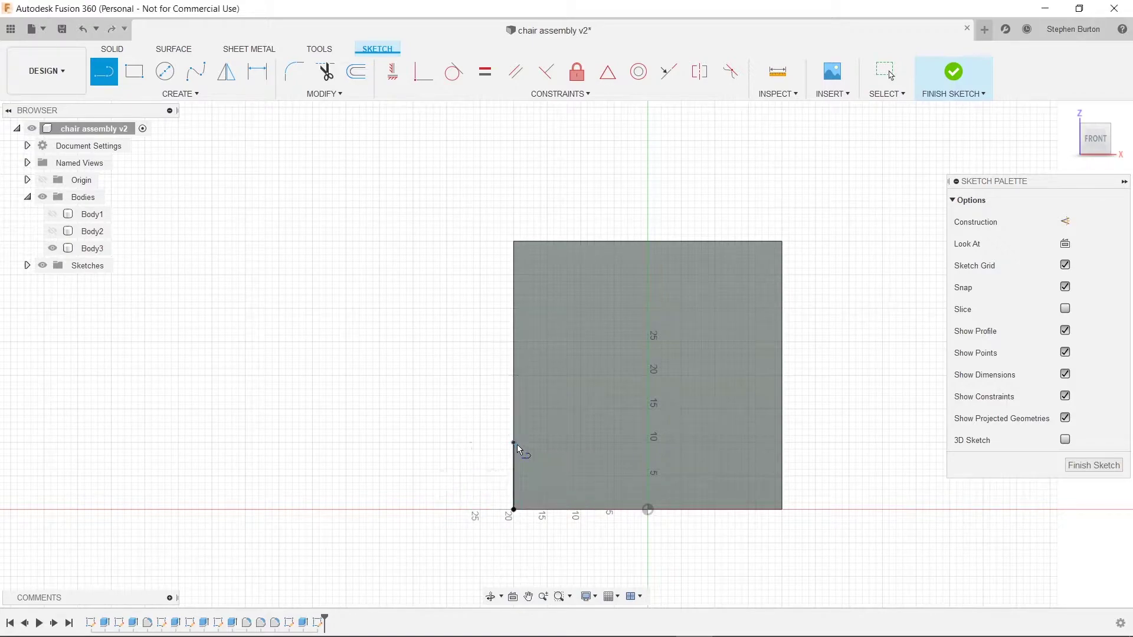
- Add a short 5 cm horizontal ledge from the top of the left line
left_click(134, 72)
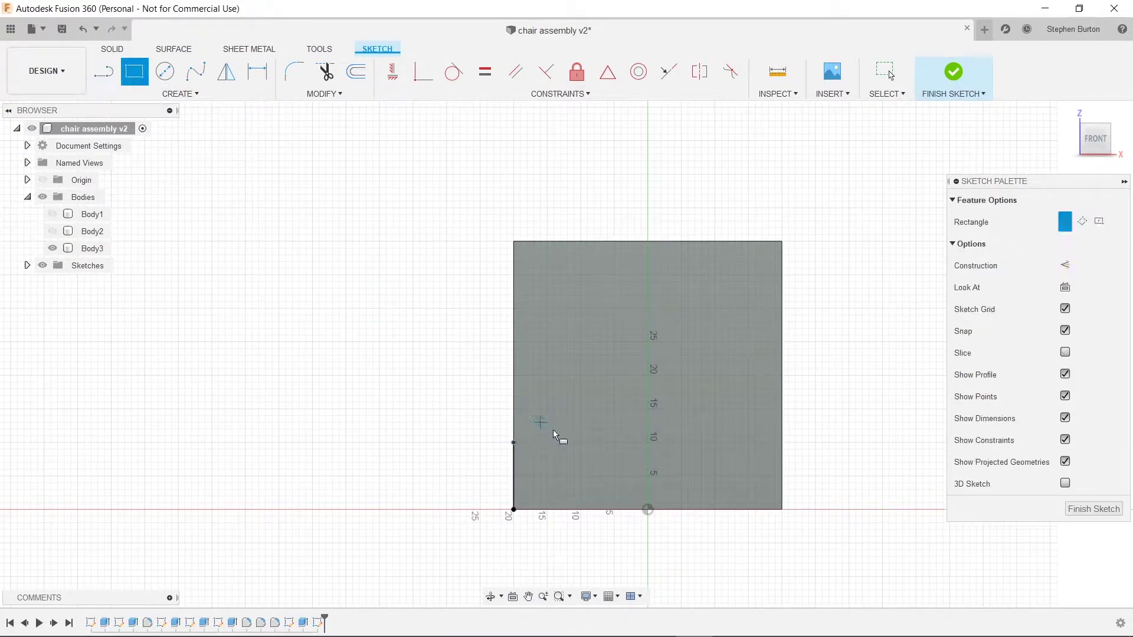
left_click(514, 442)
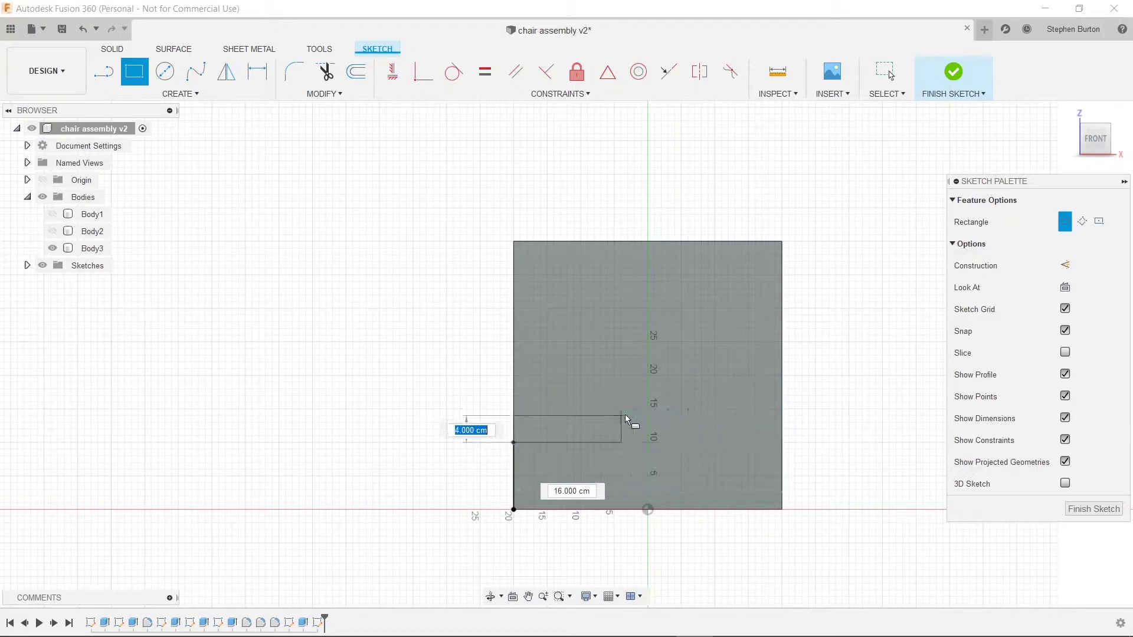
key("Escape")
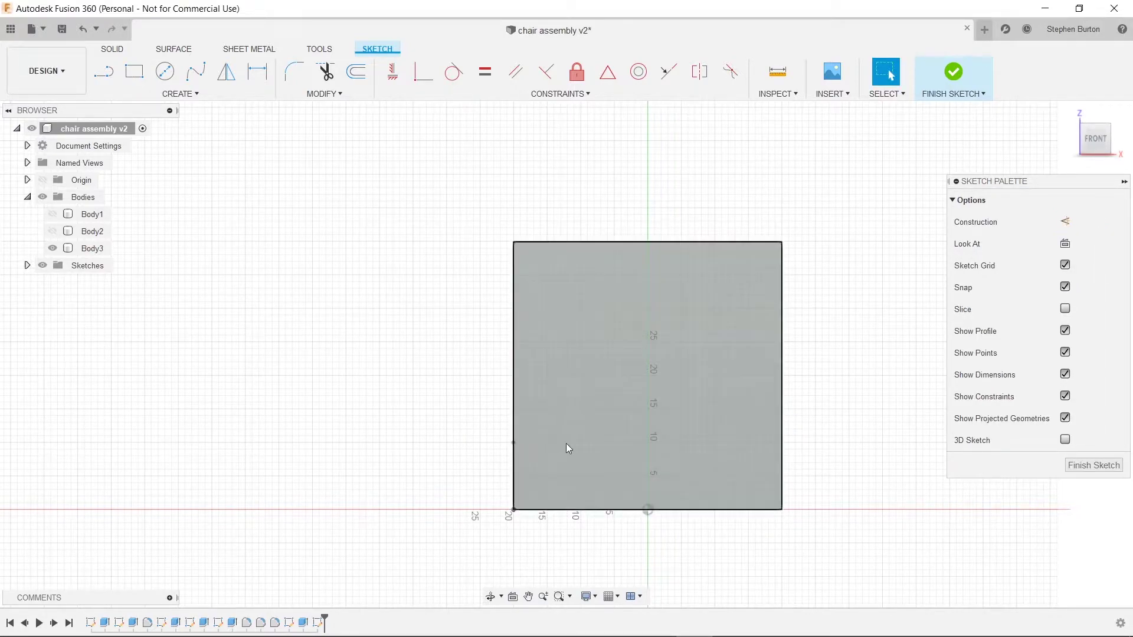
left_click(104, 71)
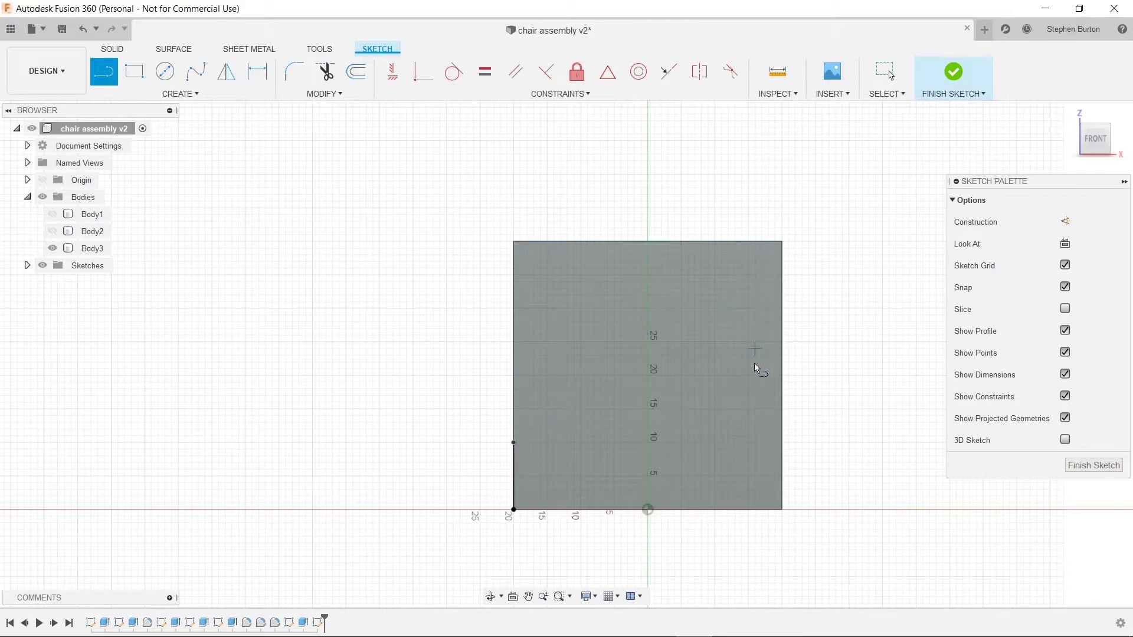
left_click(547, 442)
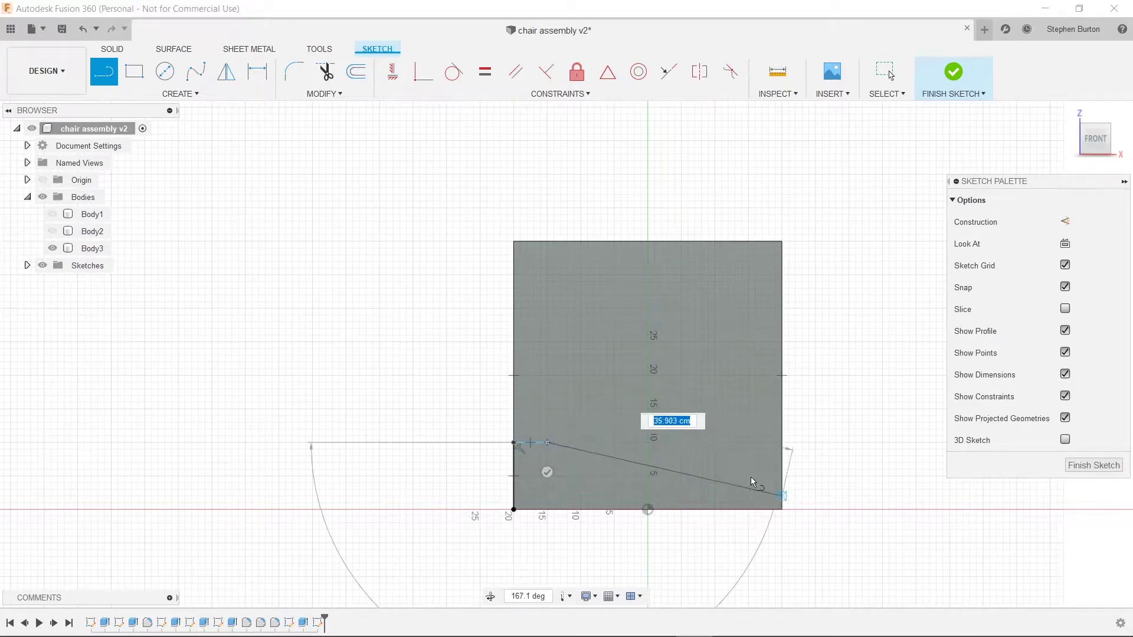
key("Escape")
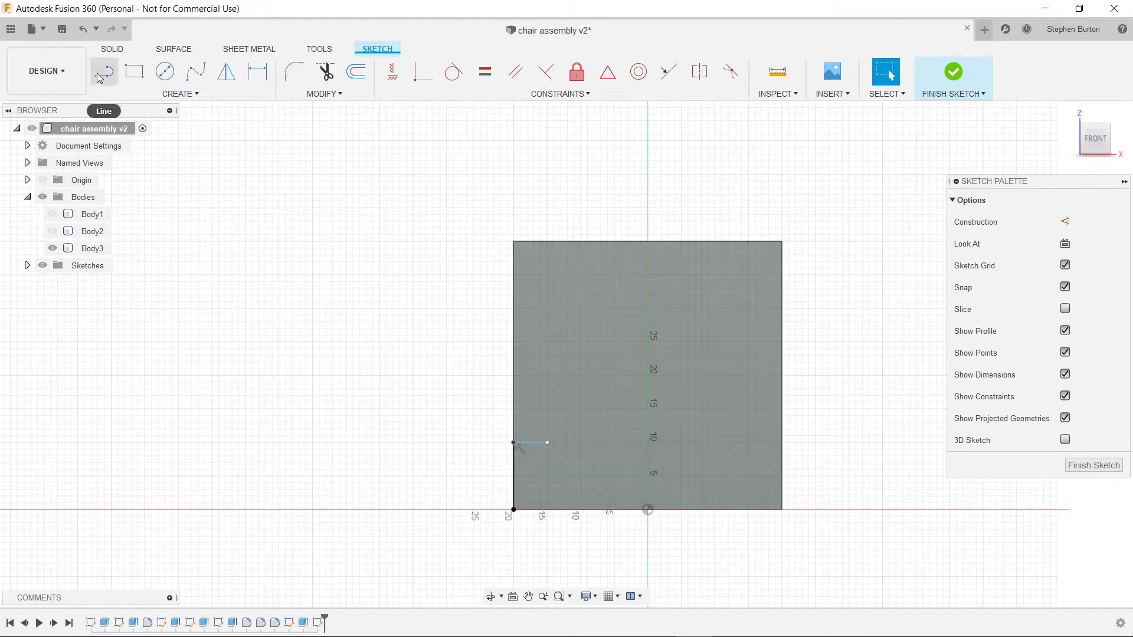
- Draw a 10 cm vertical line up the right edge with a 5 cm ledge on top
left_click(105, 74)
left_click(782, 509)
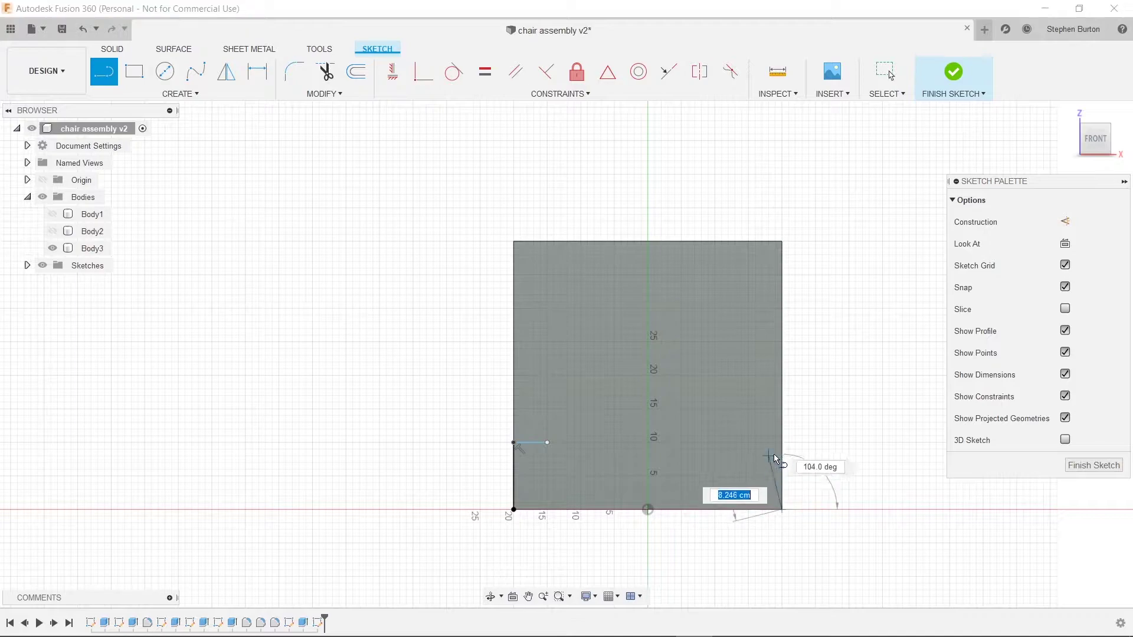
left_click(782, 442)
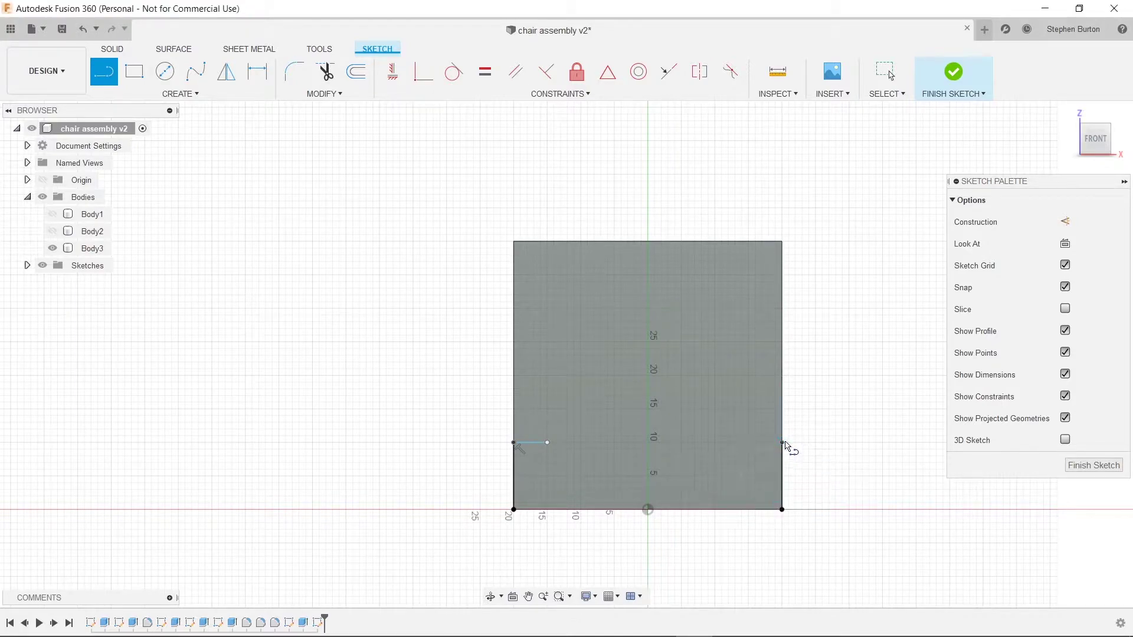
key("Escape")
left_click(104, 72)
left_click(748, 442)
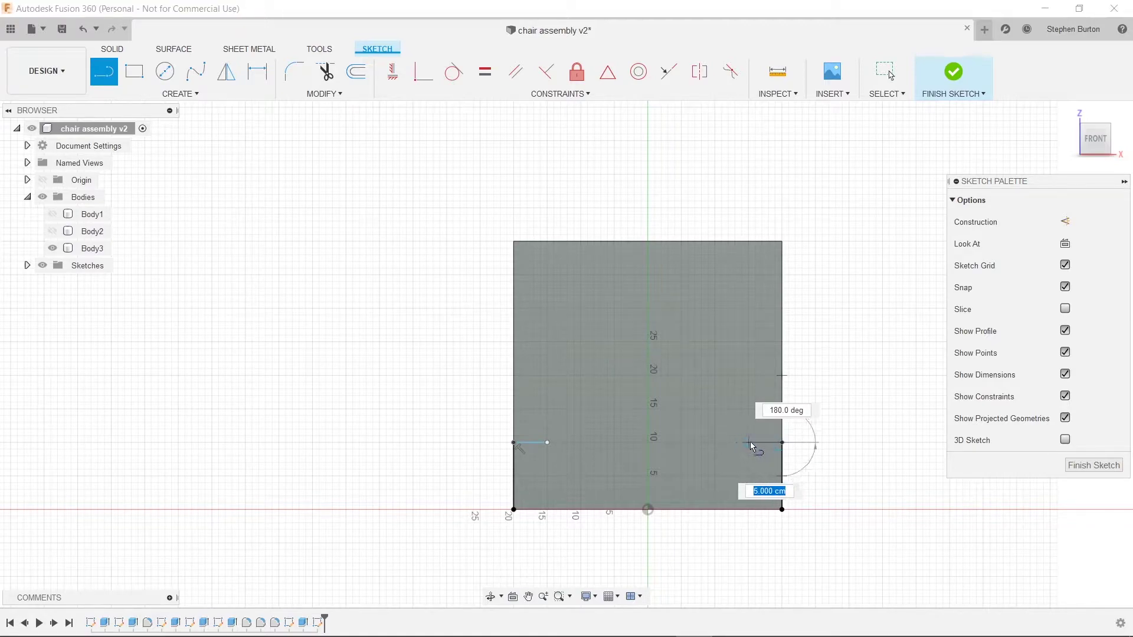
left_click(782, 442)
key("Escape")
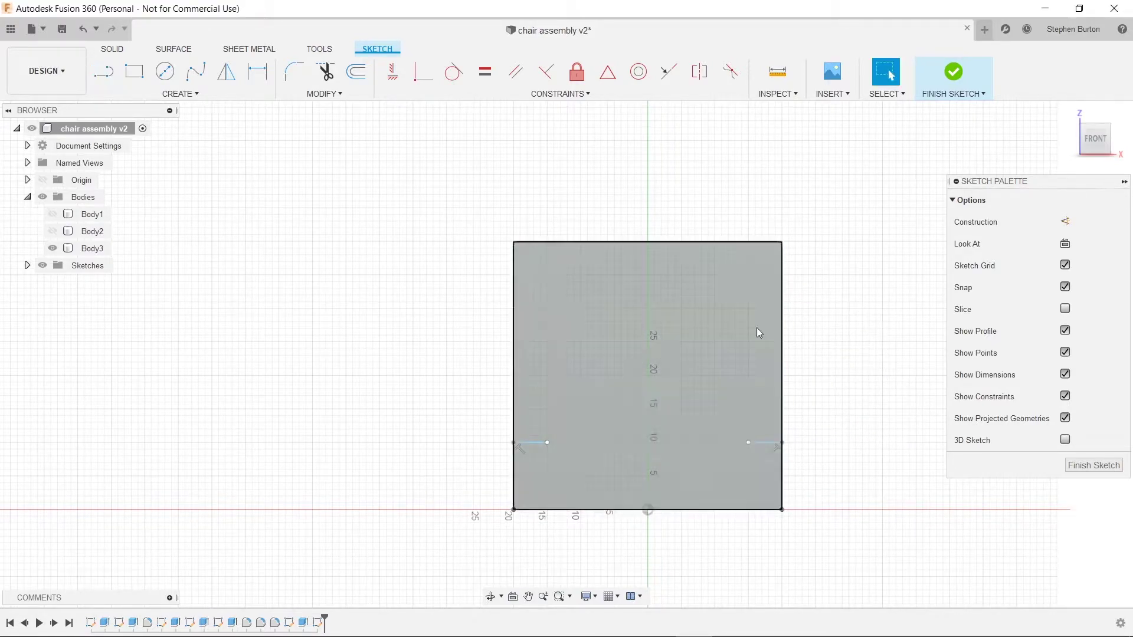
- Place a 30 × 5 cm slot rectangle and raise 10 cm lines from its lower corners
left_click(135, 72)
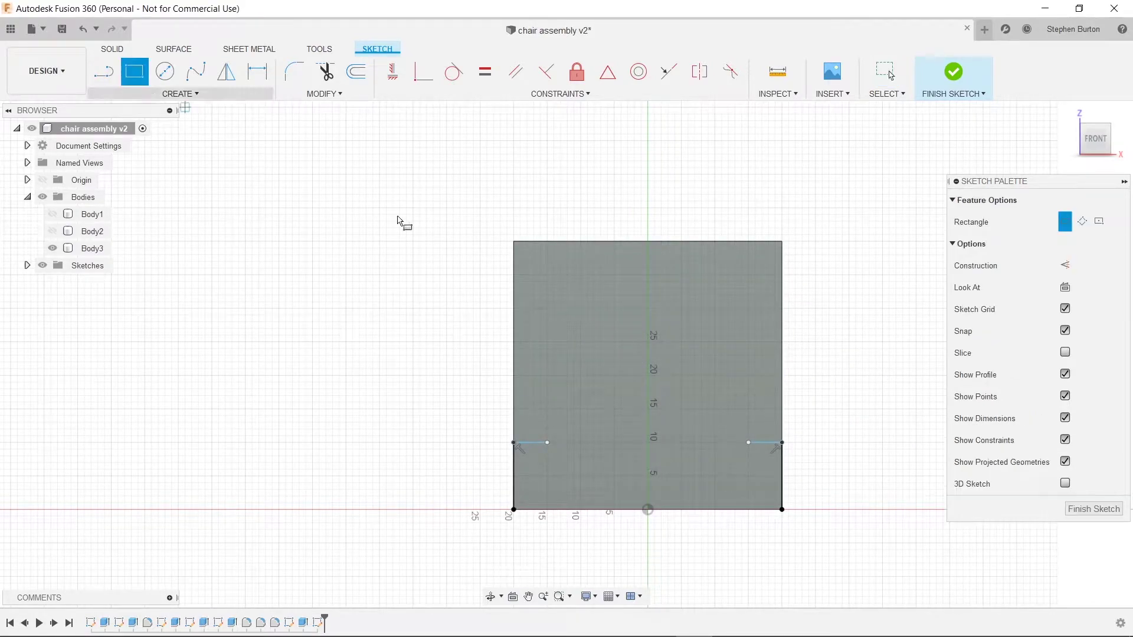
left_click(752, 415)
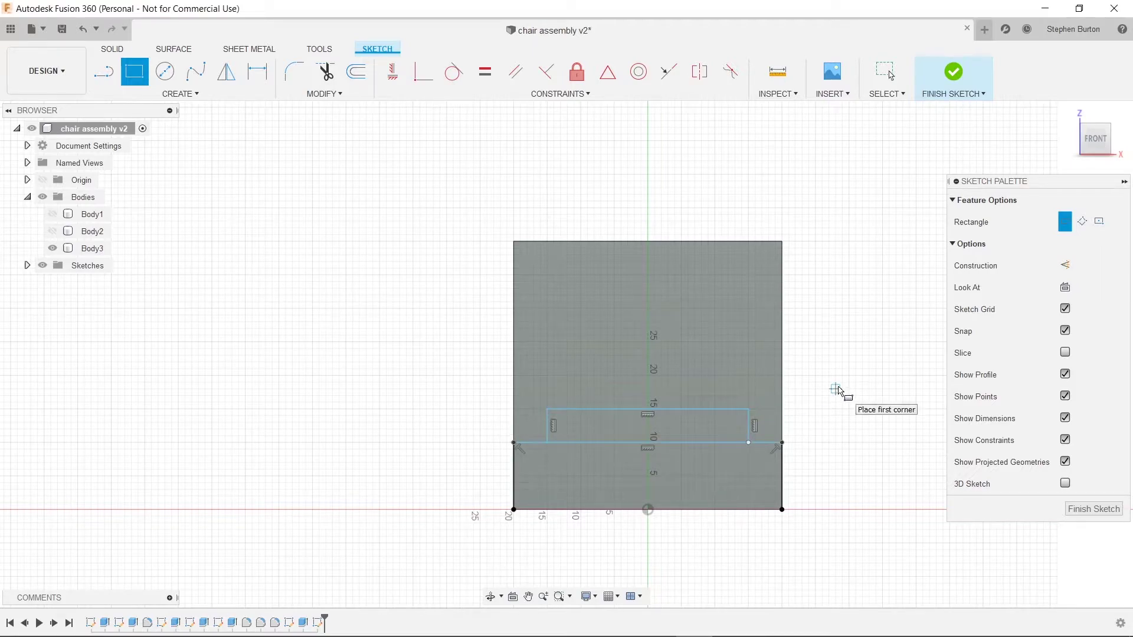
left_click(103, 72)
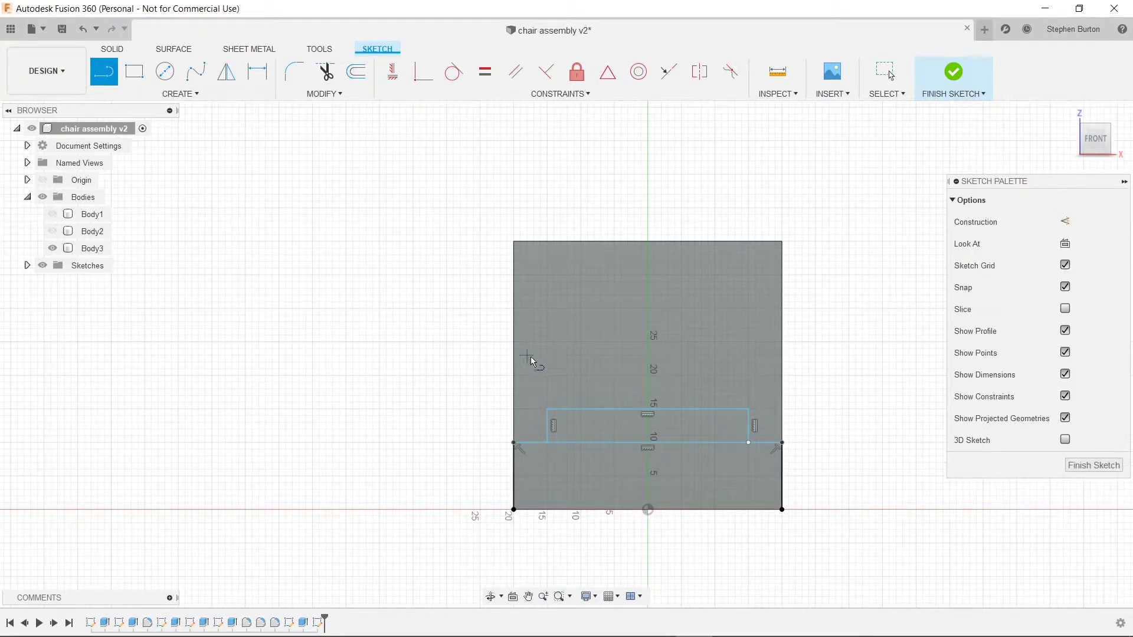
left_click(547, 443)
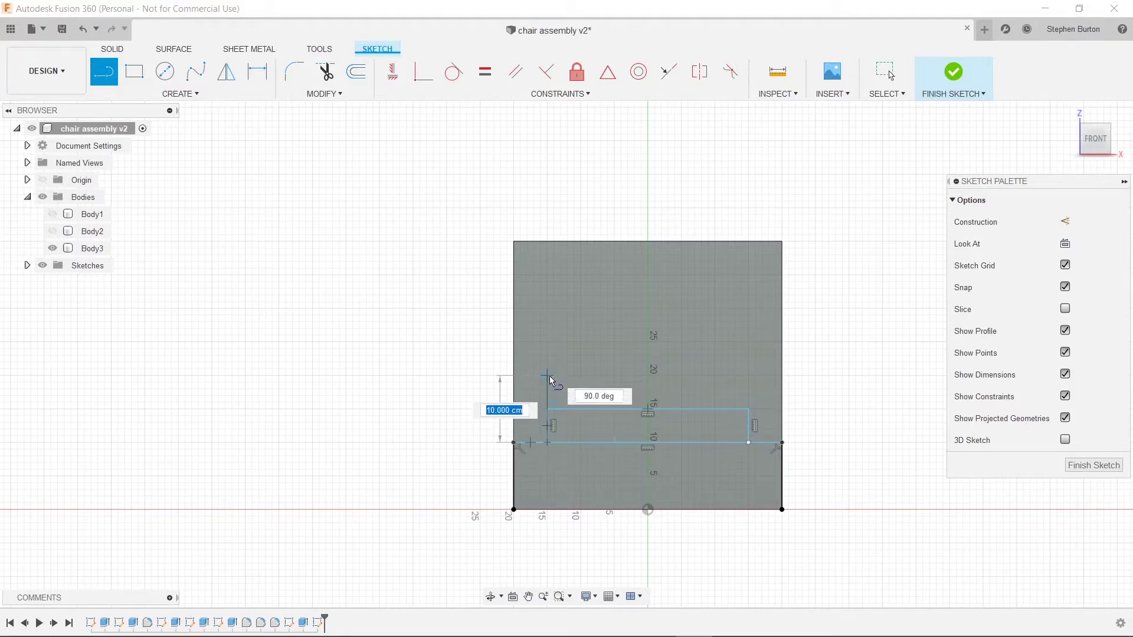
left_click(548, 375)
key("Escape")
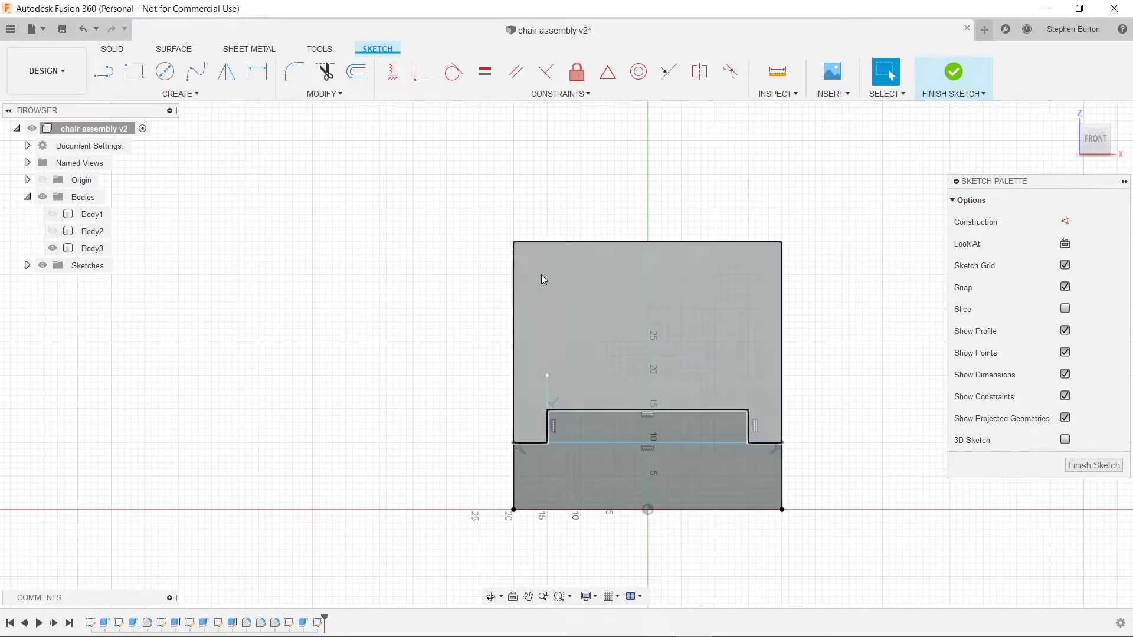
key("l")
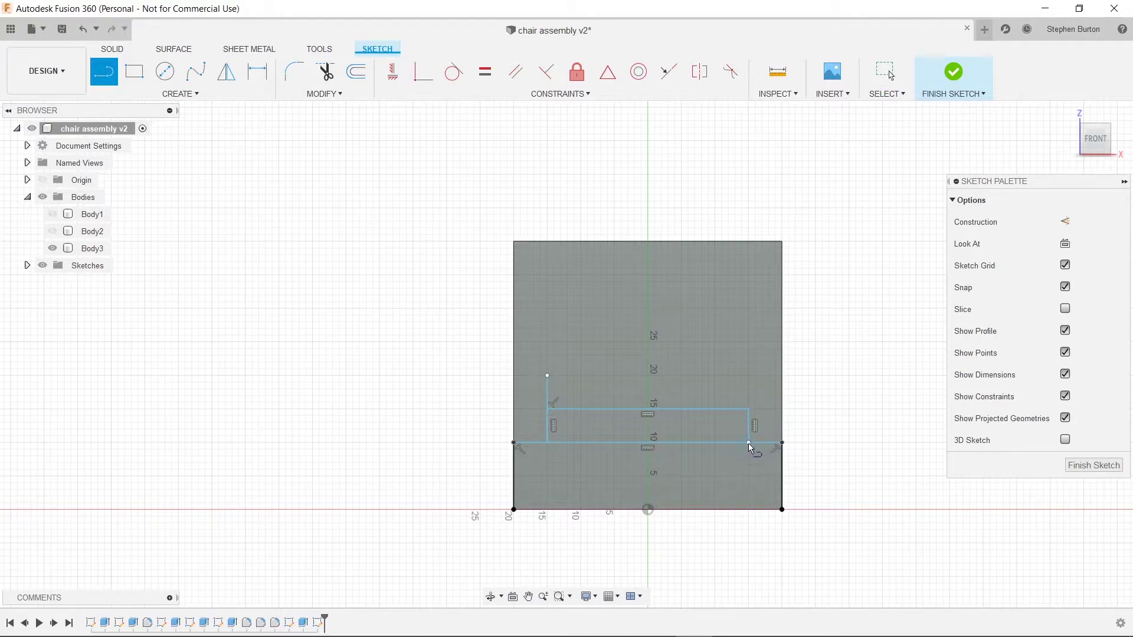
left_click(749, 443)
left_click(748, 378)
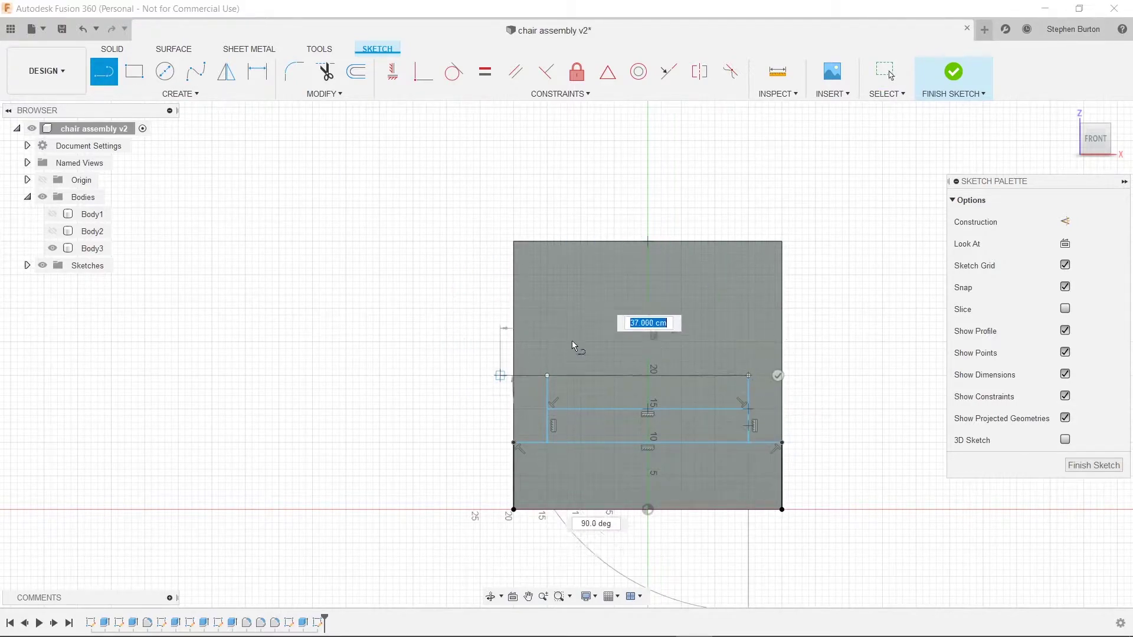
key("Escape")
- Add a 5 cm-tall rectangle above the existing row
left_click(134, 72)
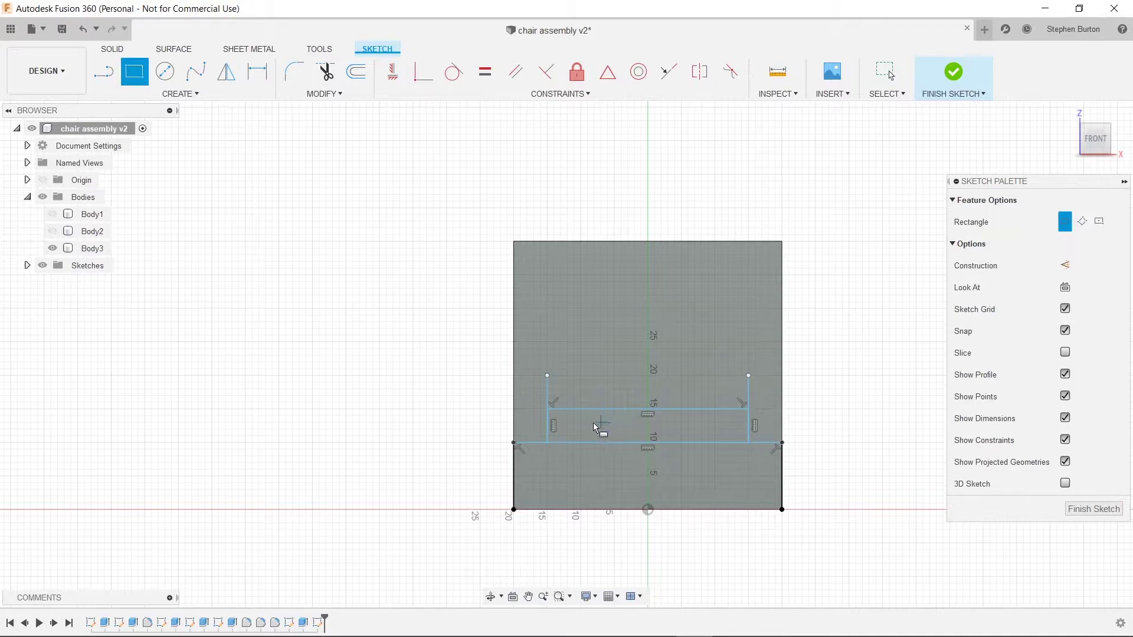
left_click(748, 375)
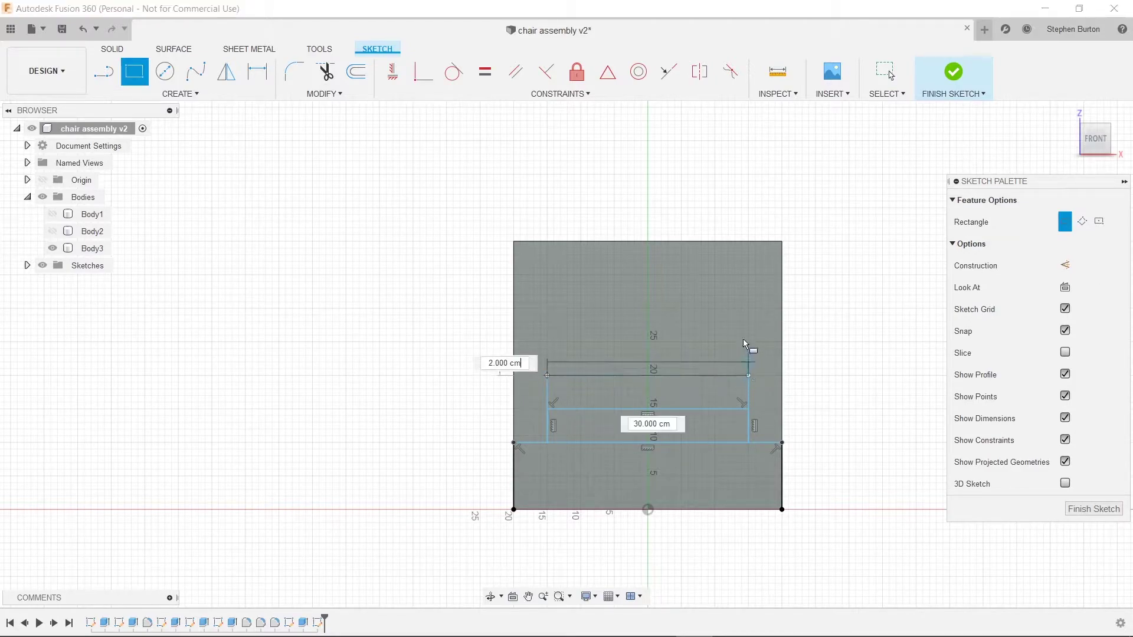
type("5")
key("Return")
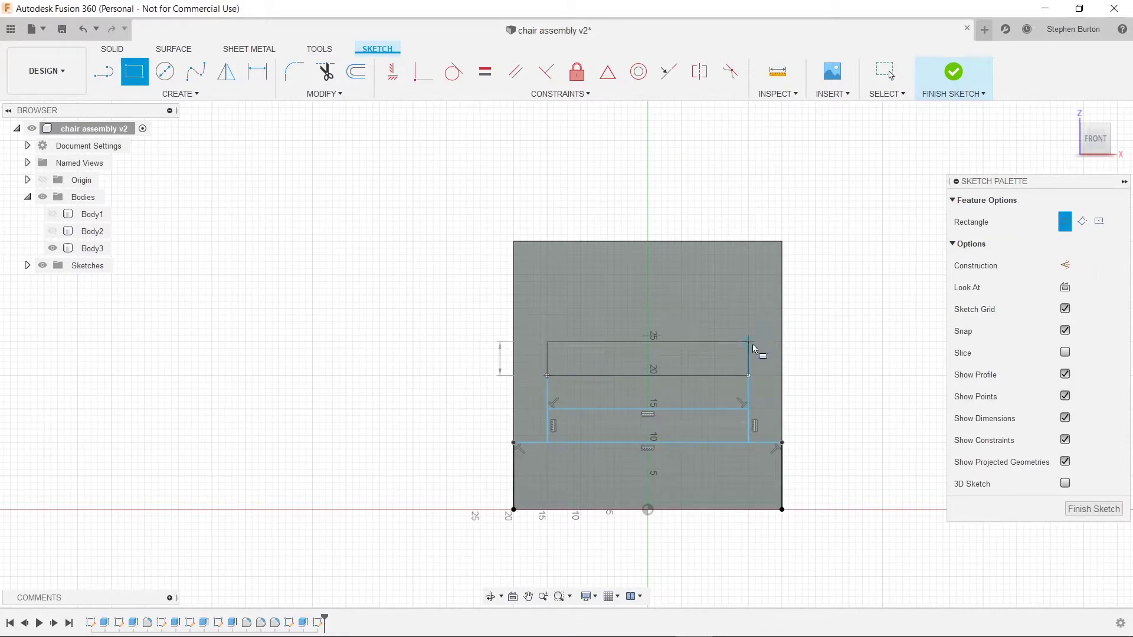
key("Escape")
- Extend both side lines upward and add a 30 × 5 cm rectangle at the top
left_click(102, 79)
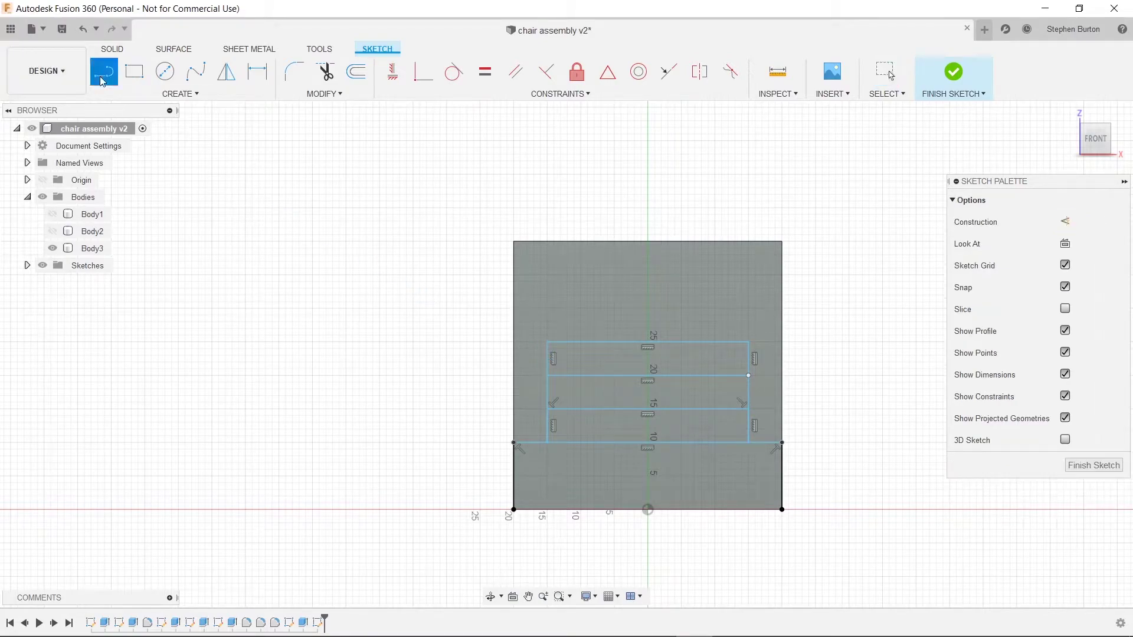
left_click(548, 375)
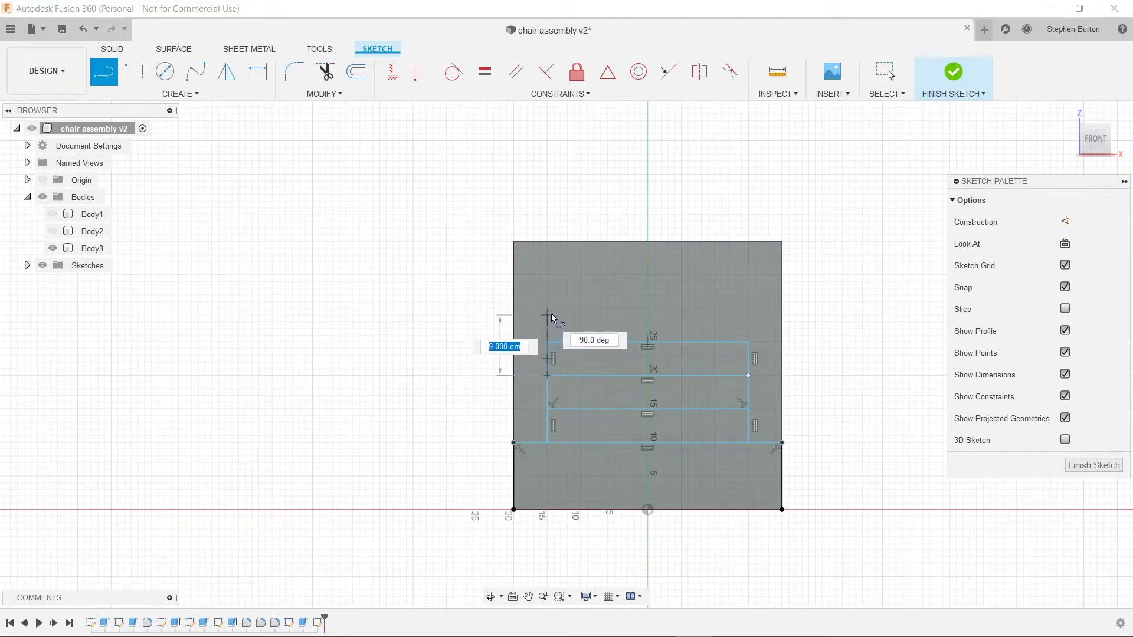
left_click(548, 308)
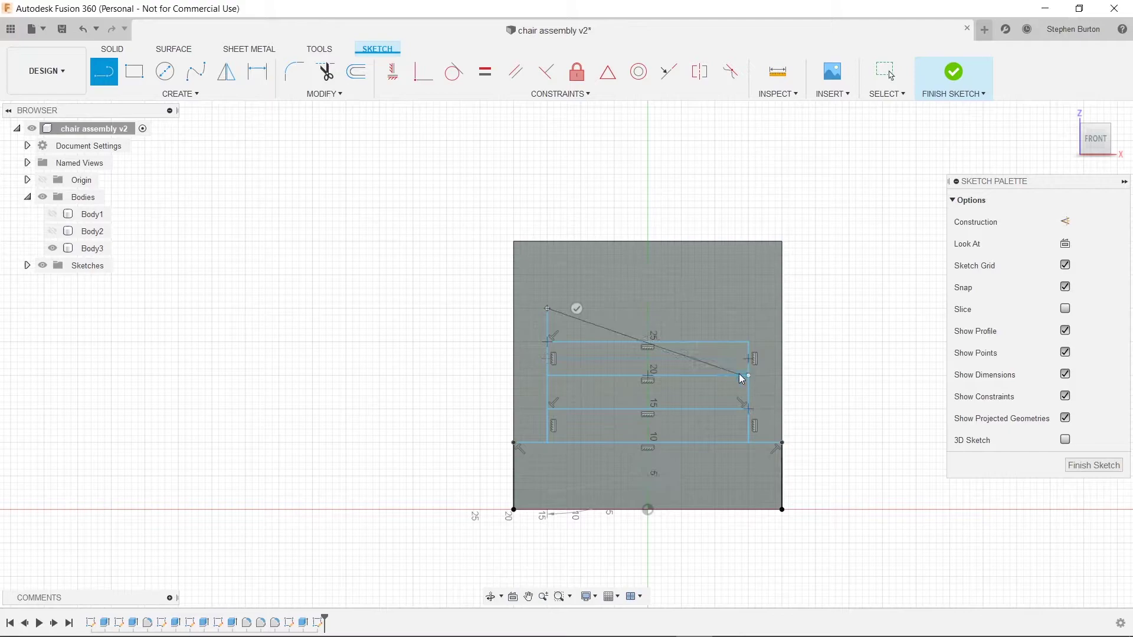
key("Escape")
left_click(104, 76)
left_click(748, 376)
left_click(748, 308)
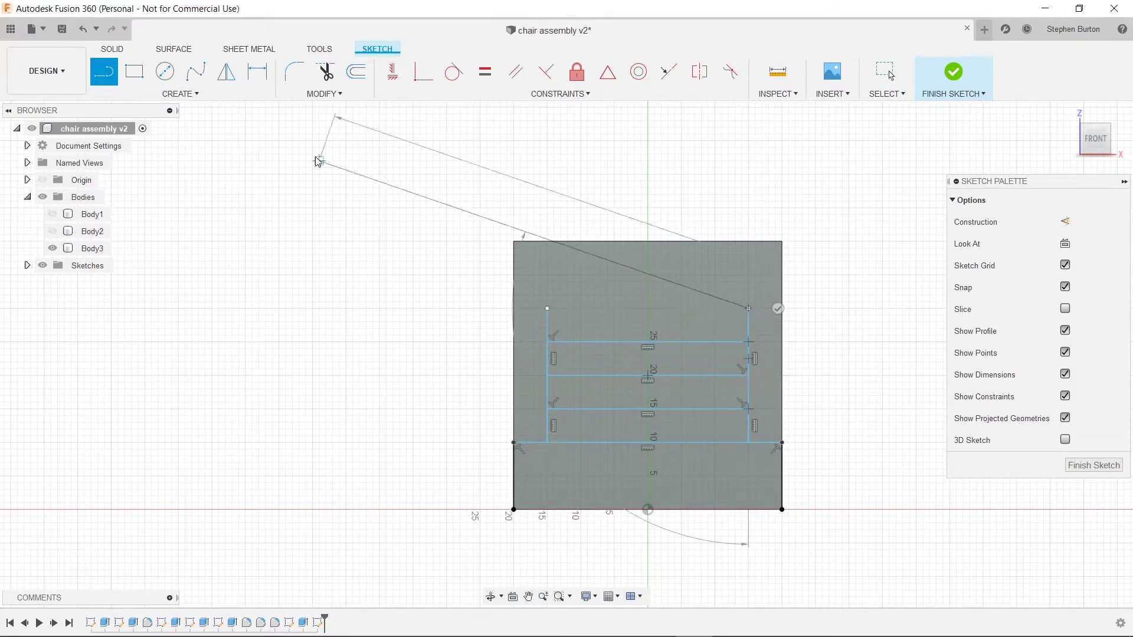
key("Escape")
key("r")
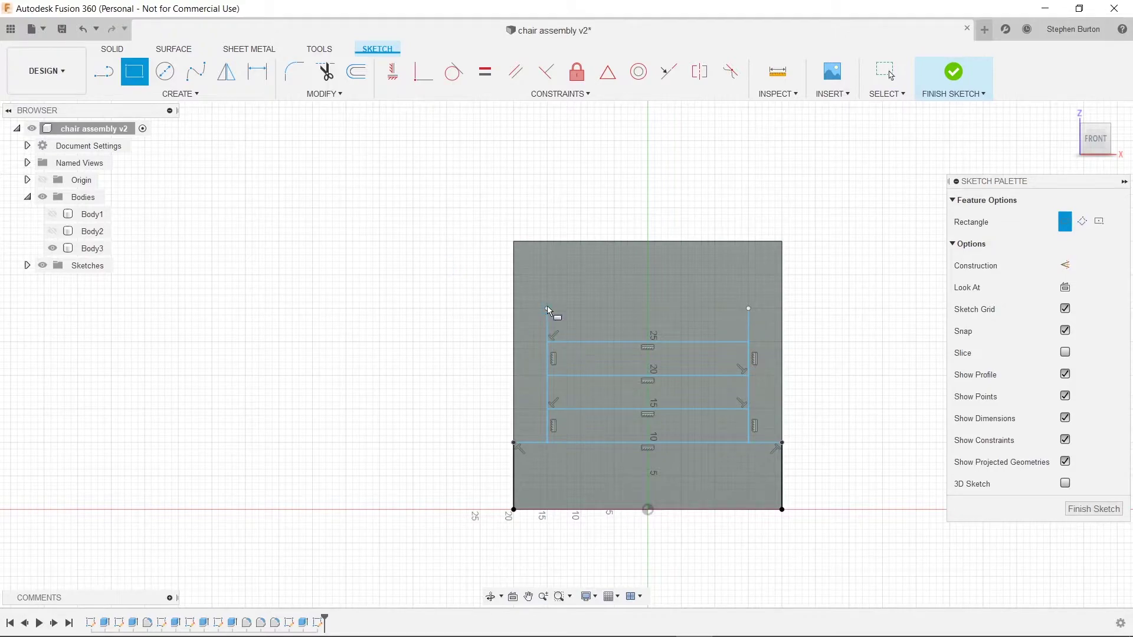
left_click(747, 274)
key("Escape")
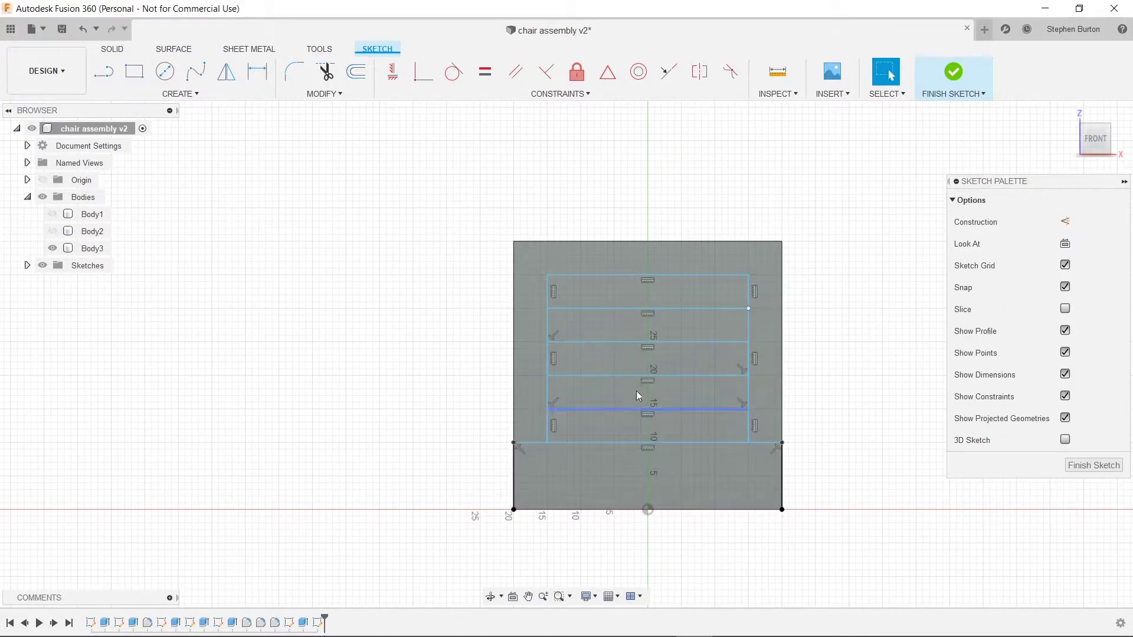
- Select the three row profiles to check their areas
left_click(722, 292)
left_click(700, 370)
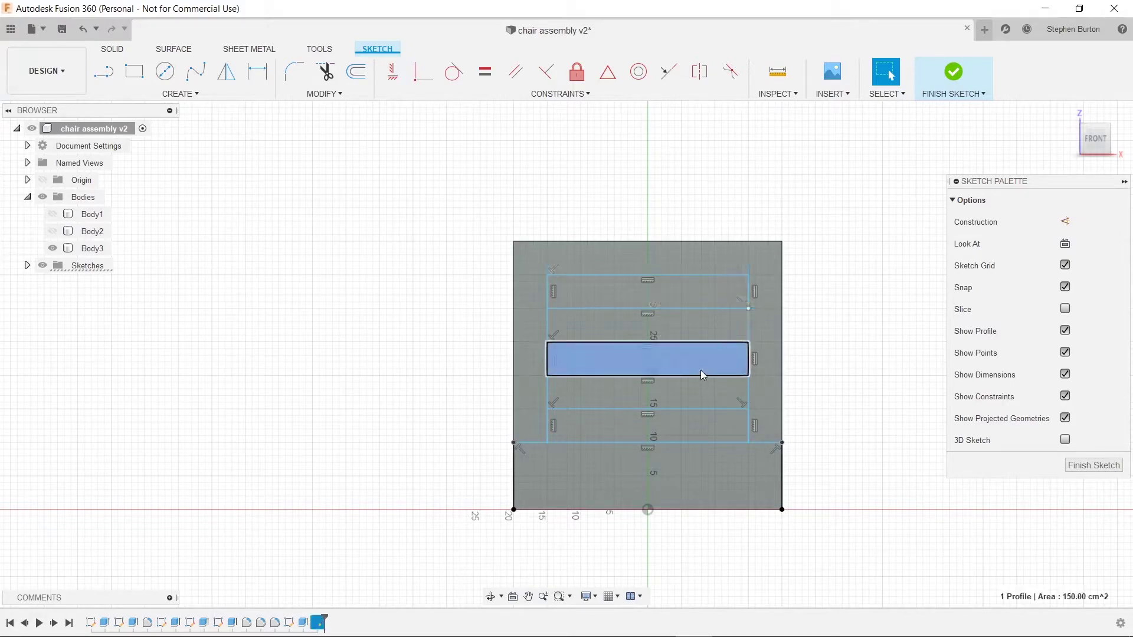
left_click(696, 425)
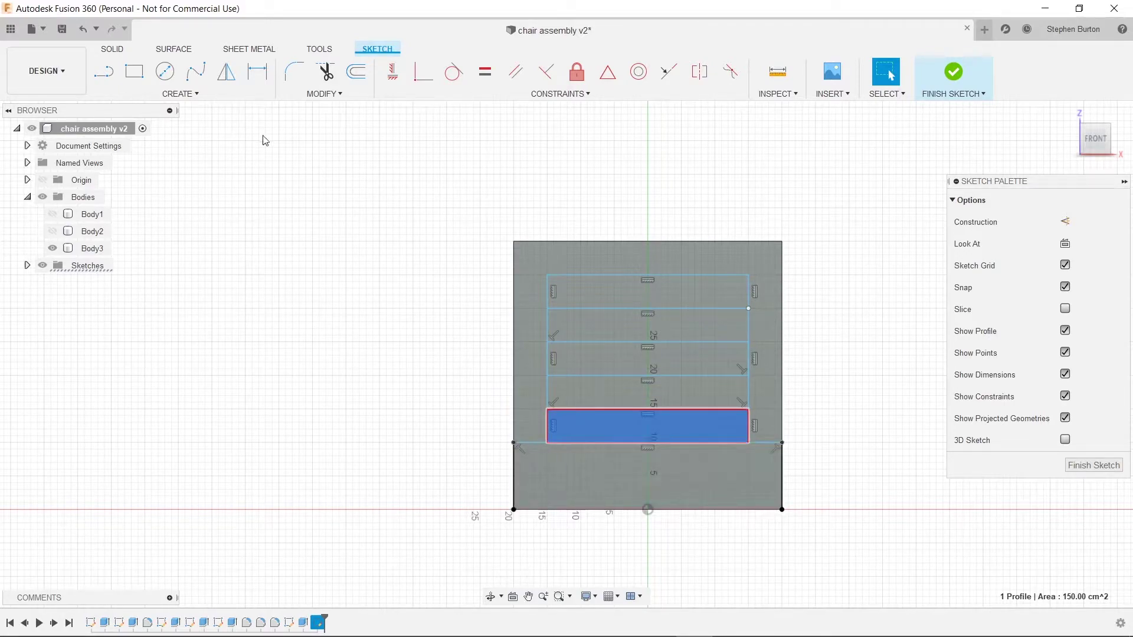
- Draw vertical lines from the bottom row's two corners down to the panel's bottom edge
left_click(103, 71)
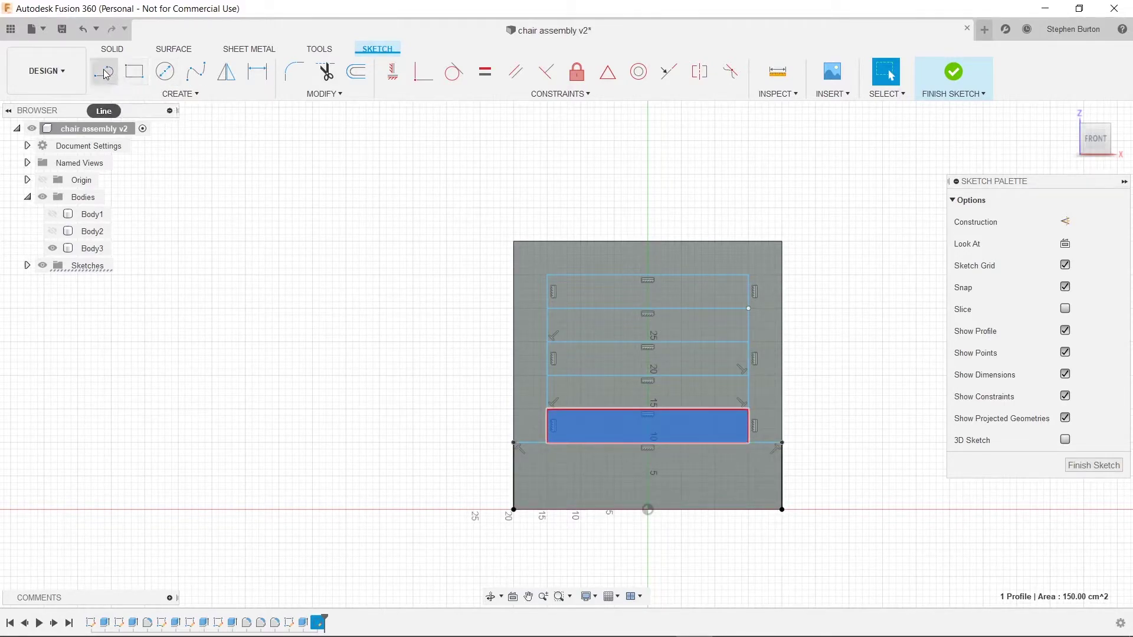
left_click(548, 443)
left_click(547, 509)
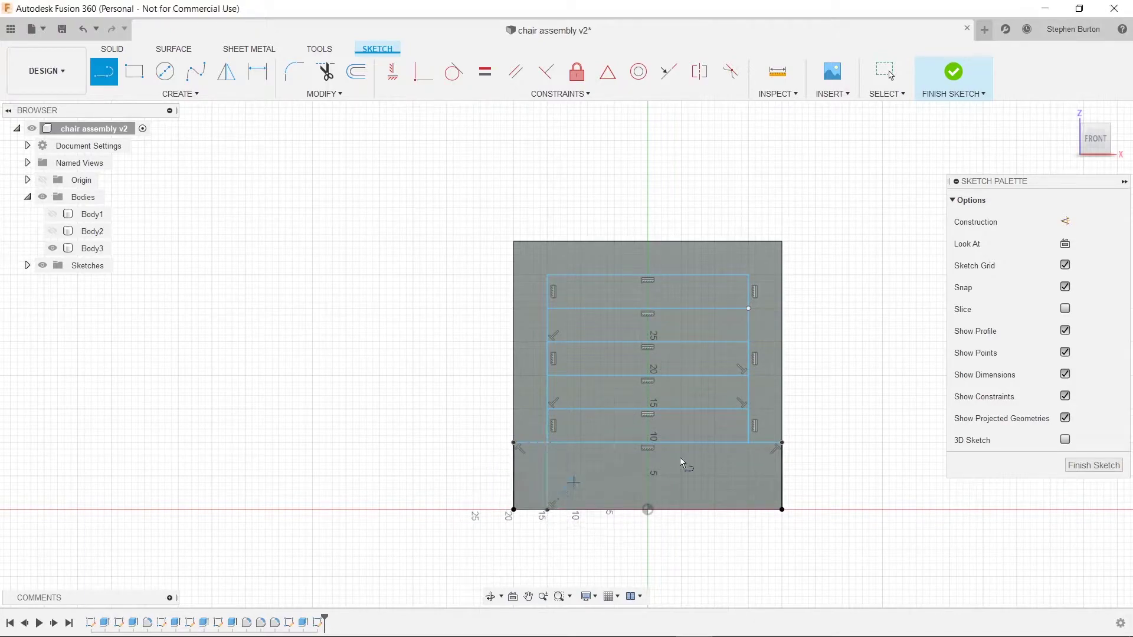
left_click(749, 443)
left_click(747, 510)
key("Escape")
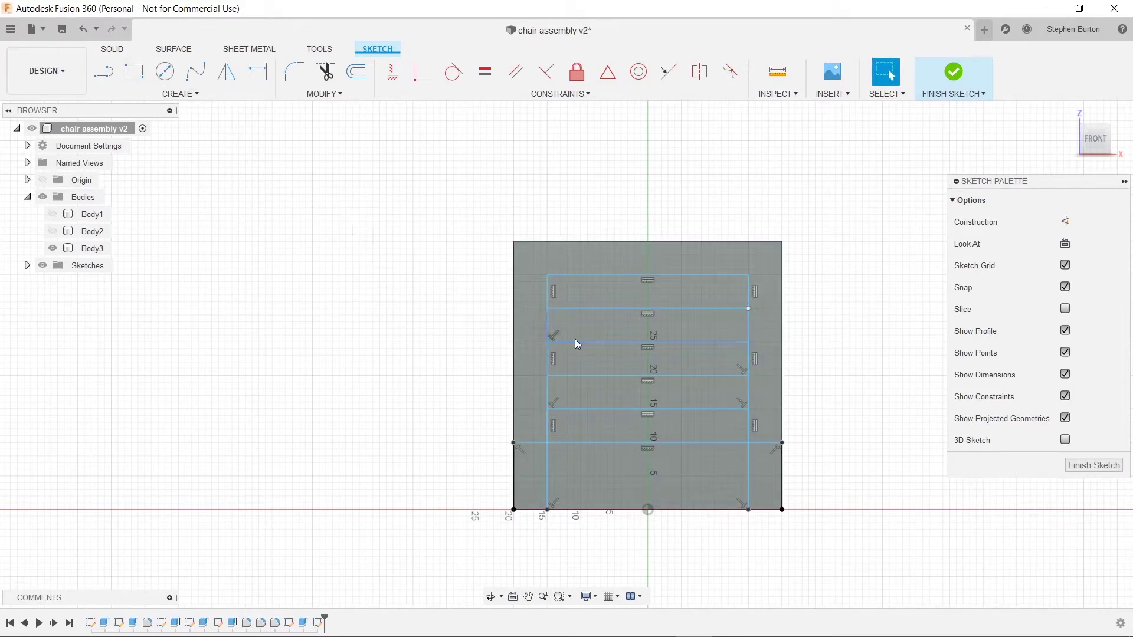
- Cut the leg-gap profile and both slot profiles 25 cm through Body3
key("q")
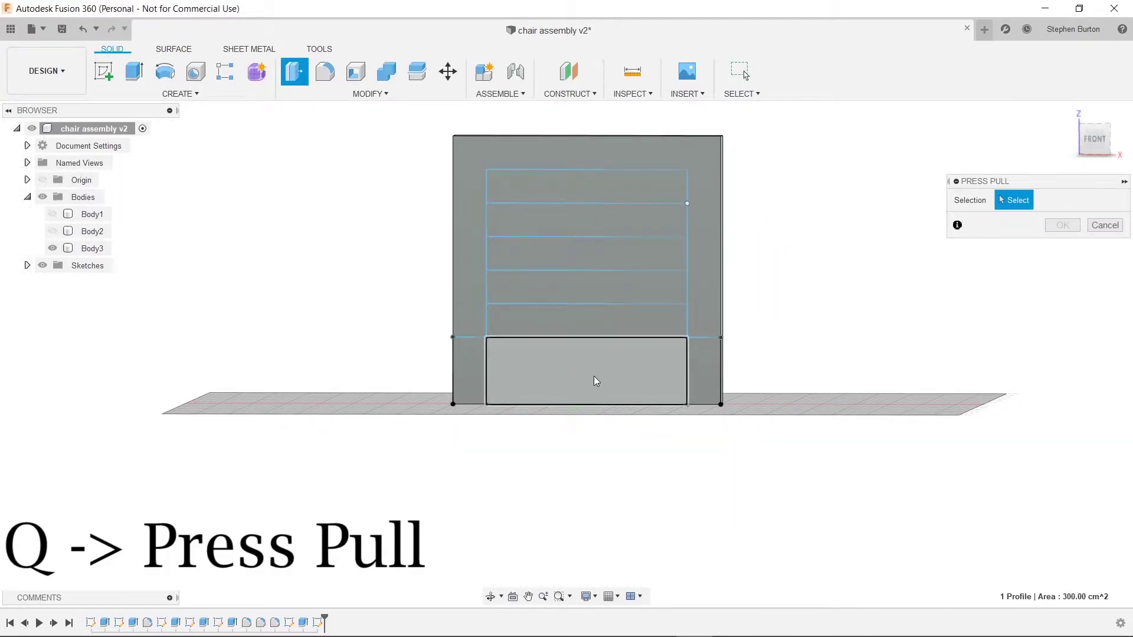
left_click(593, 381)
left_click(566, 278)
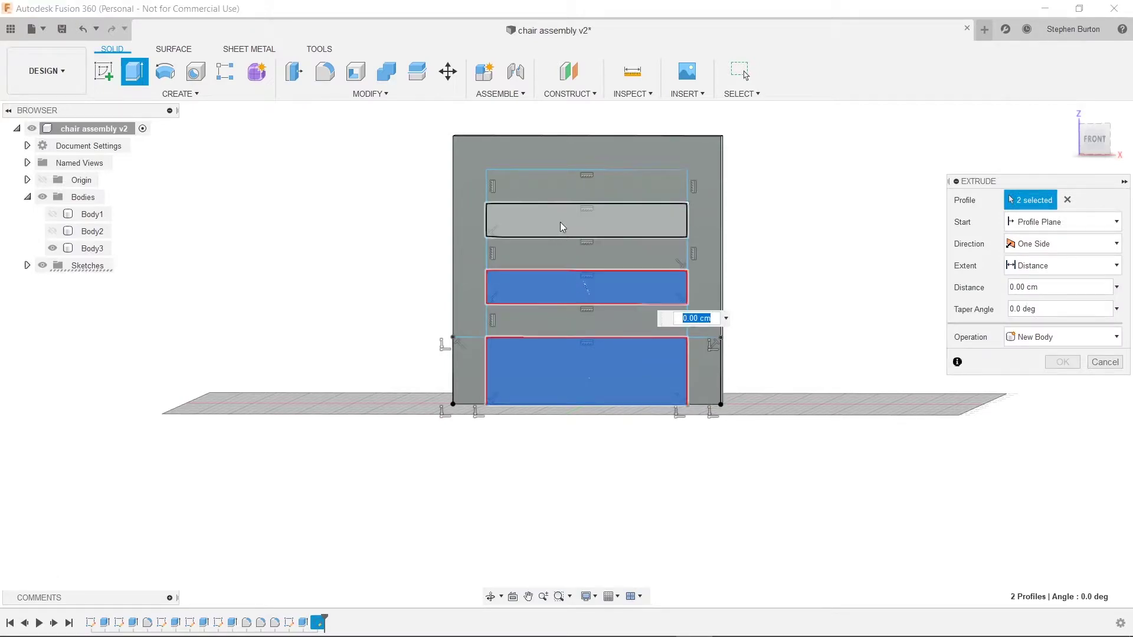
left_click(561, 224)
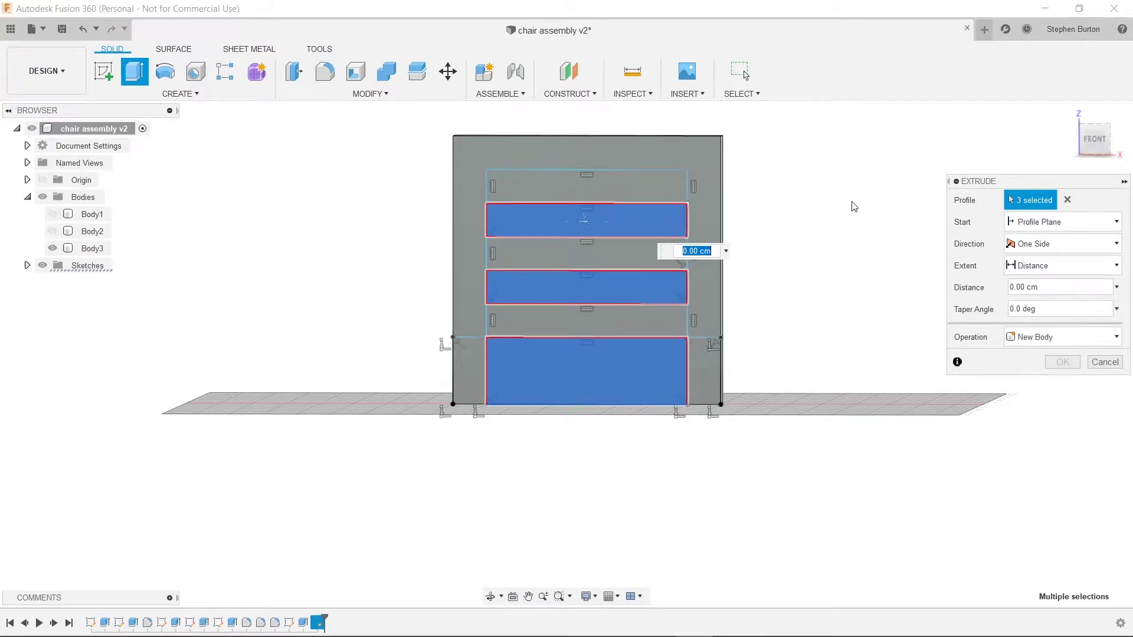
middle_click_drag(548, 272, 616, 233, "shift")
left_click_drag(615, 233, 478, 205)
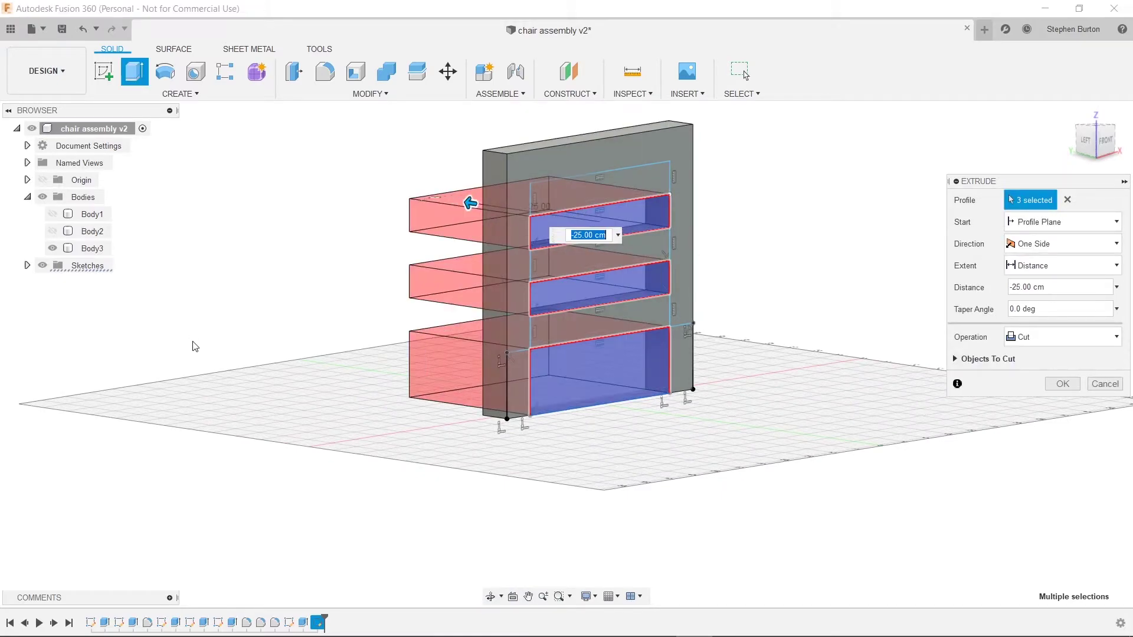
key("Return")
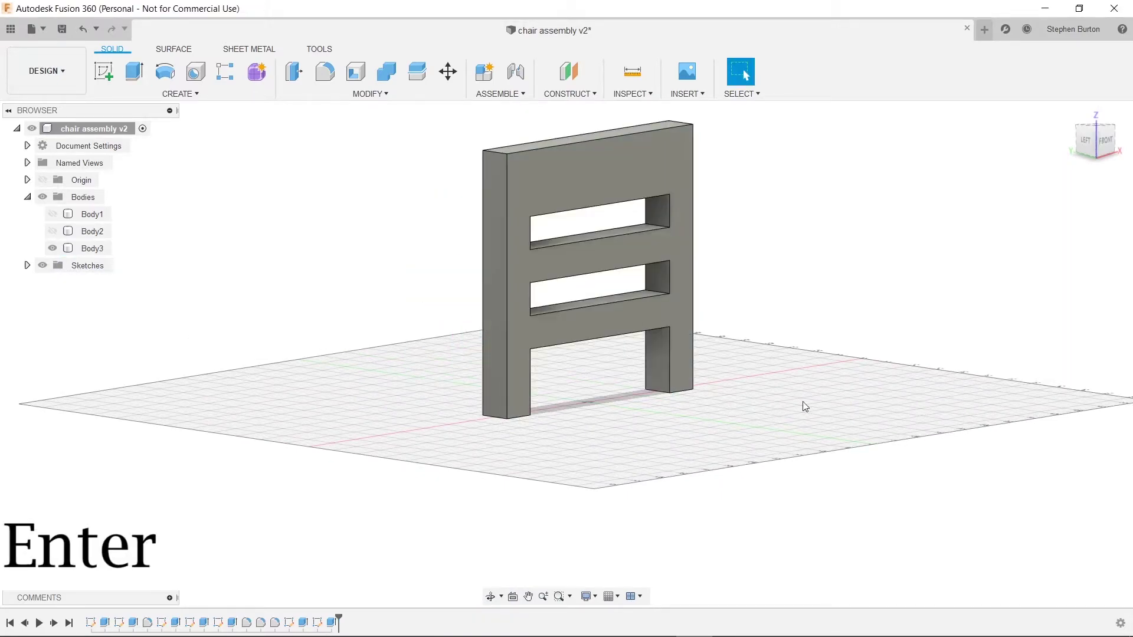
- Orbit and pan to inspect the finished chair back from slightly above
middle_click_drag(806, 406, 775, 396, "shift")
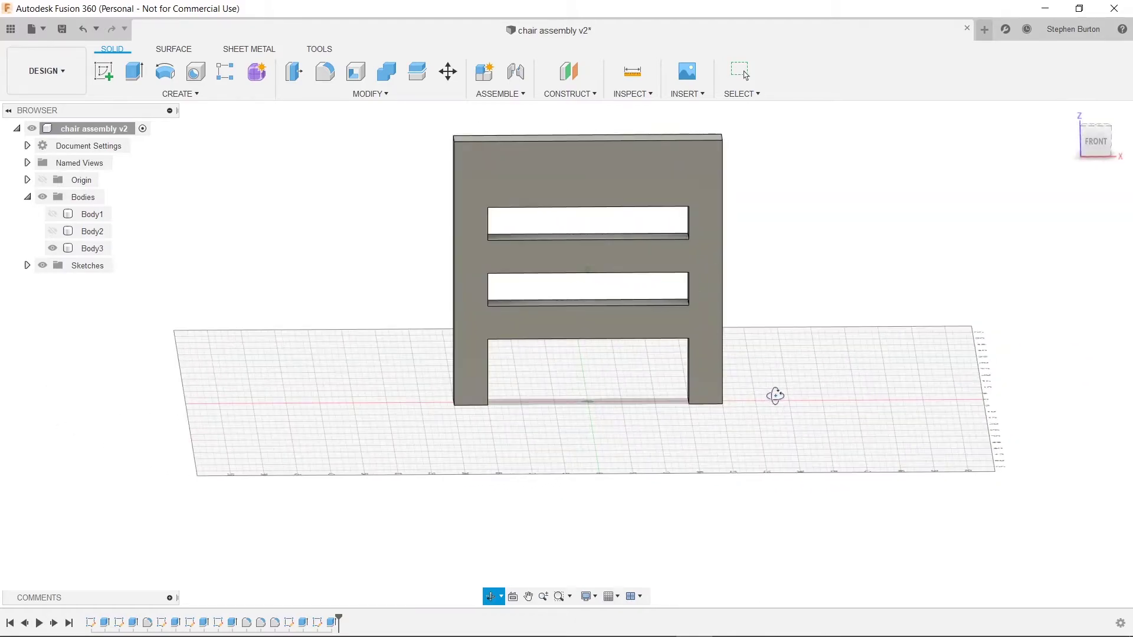
middle_click_drag(759, 283, 731, 334)
left_click(592, 217)
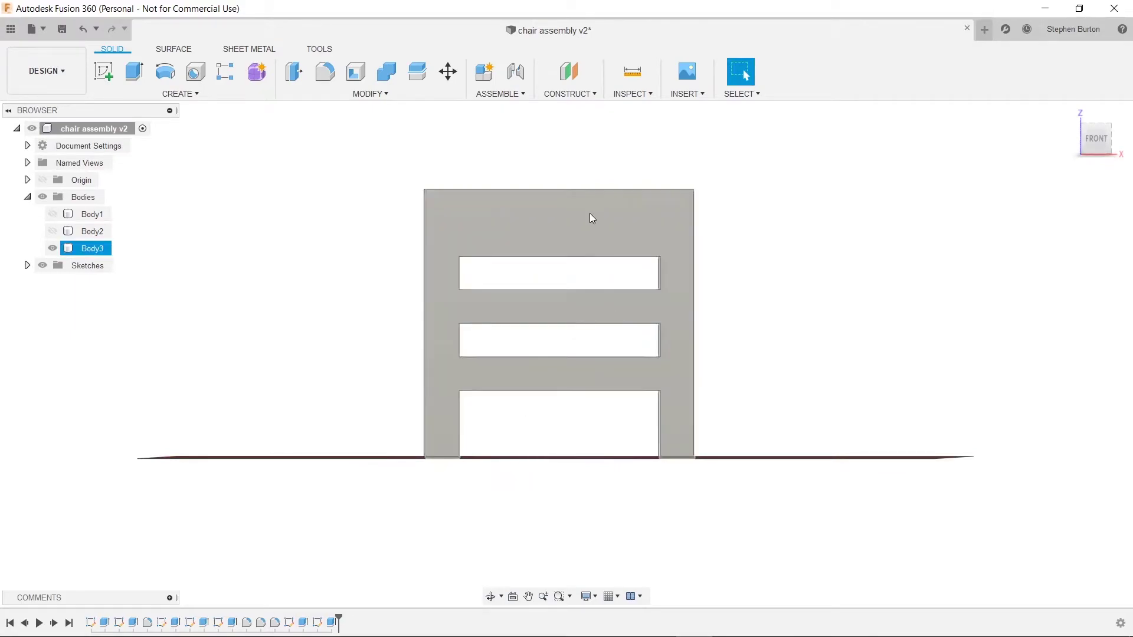
key("Escape")
middle_click_drag(790, 381, 809, 395)
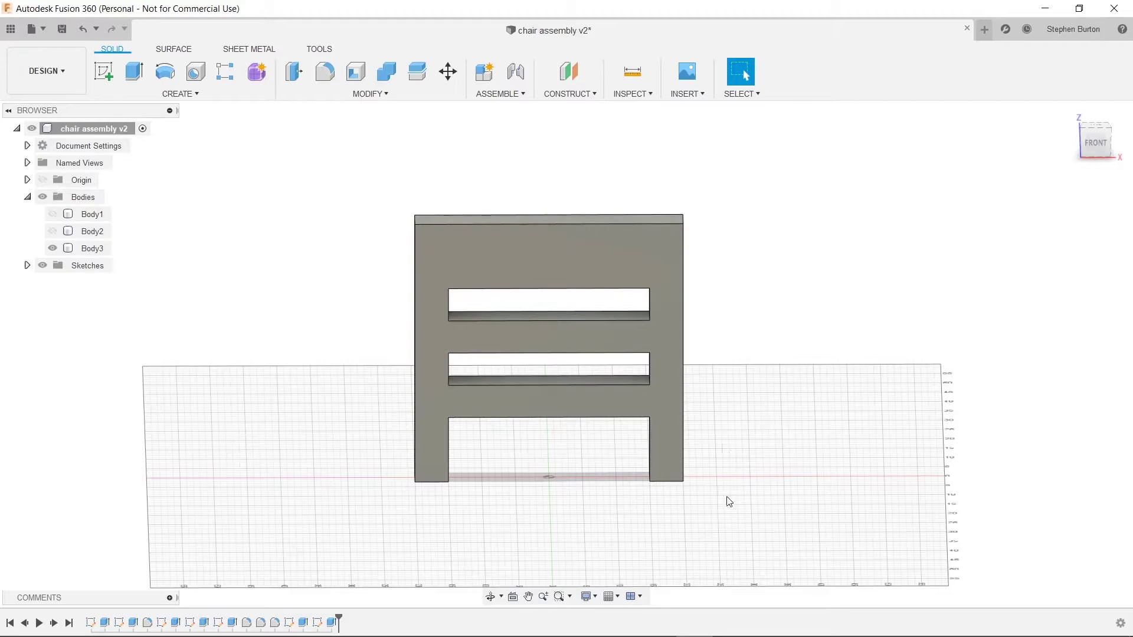
middle_click_drag(728, 498, 721, 397, "shift")
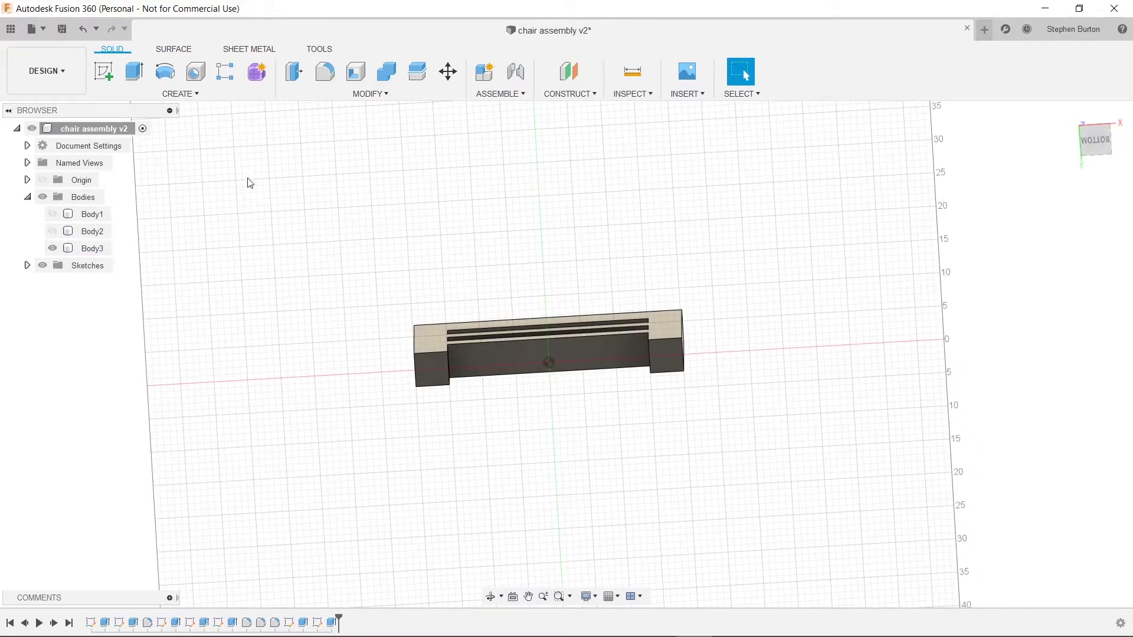
- Sketch a 3 cm diameter circle on the first leg's bottom end face
left_click(104, 72)
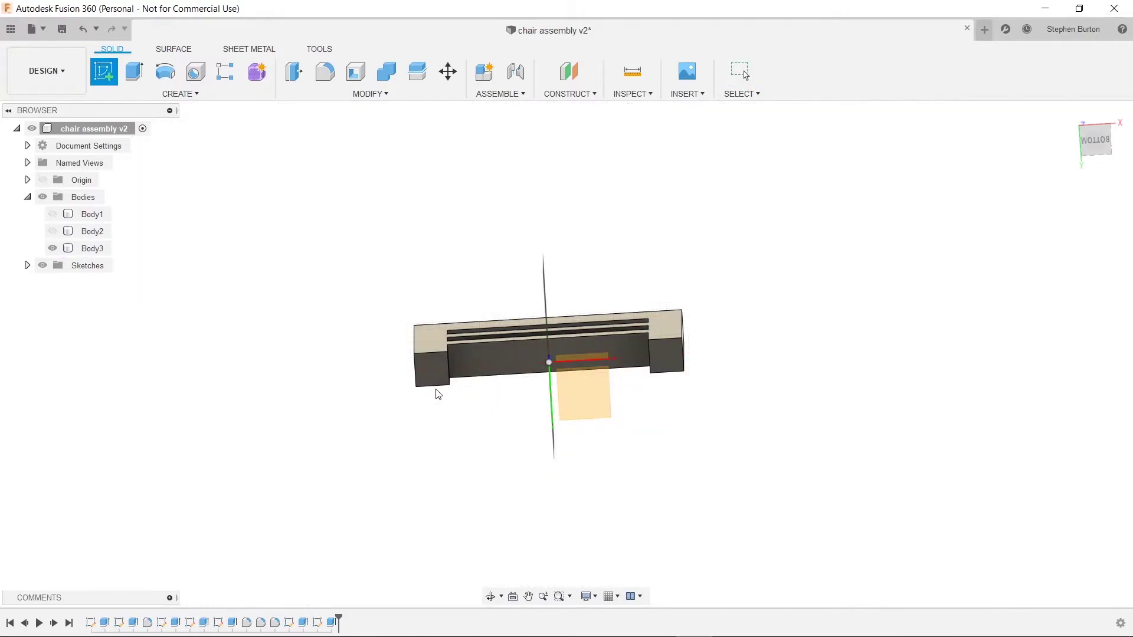
left_click(431, 368)
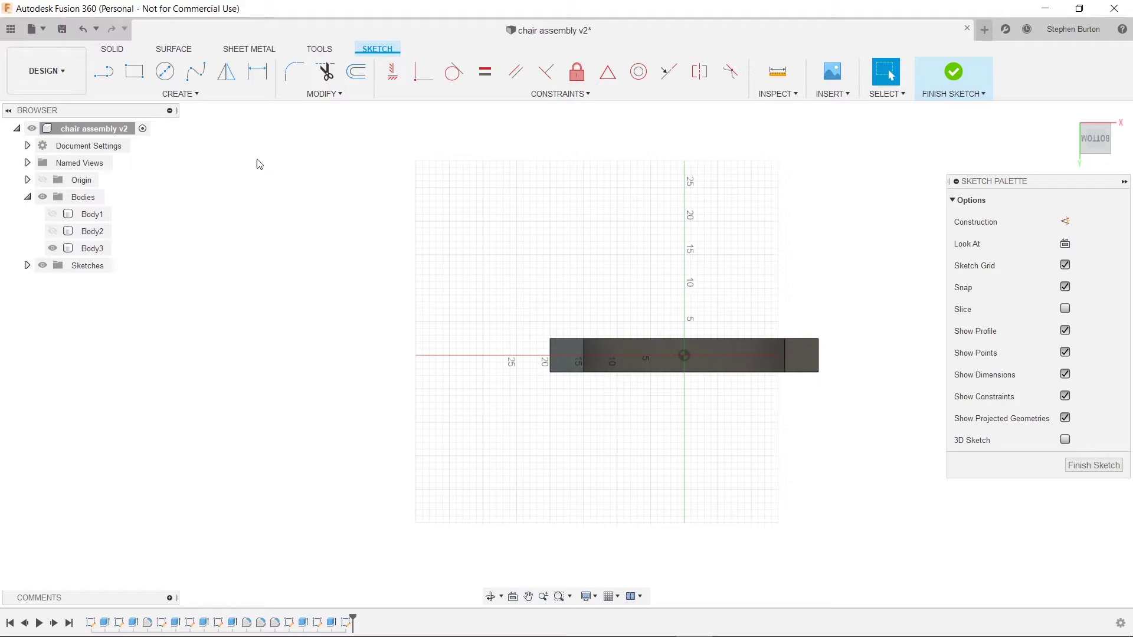
left_click(164, 71)
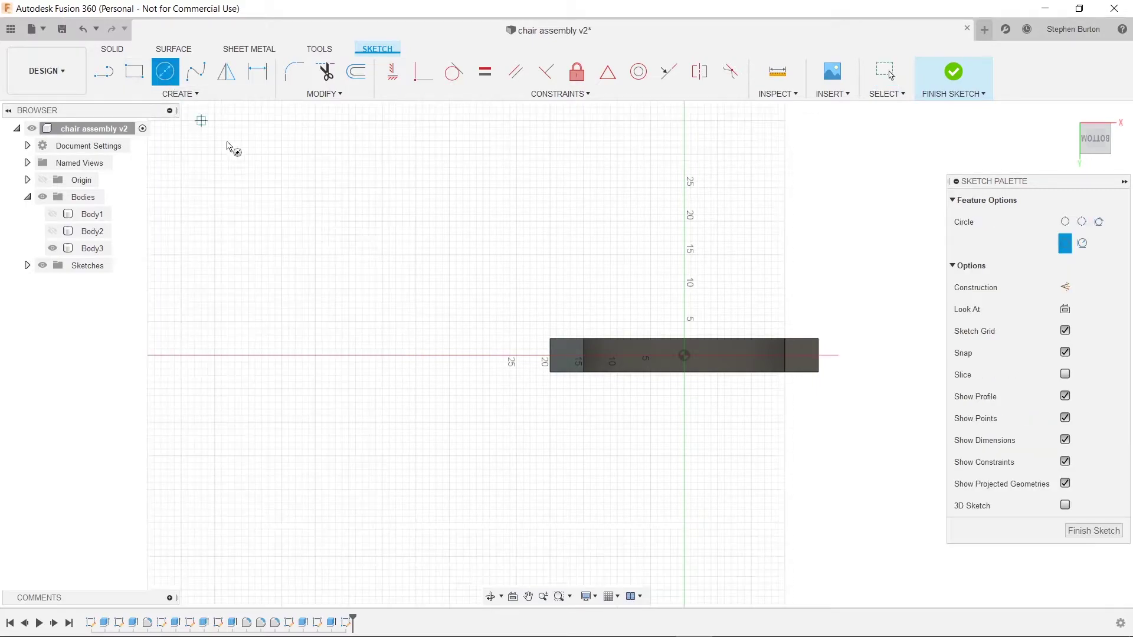
left_click(567, 359)
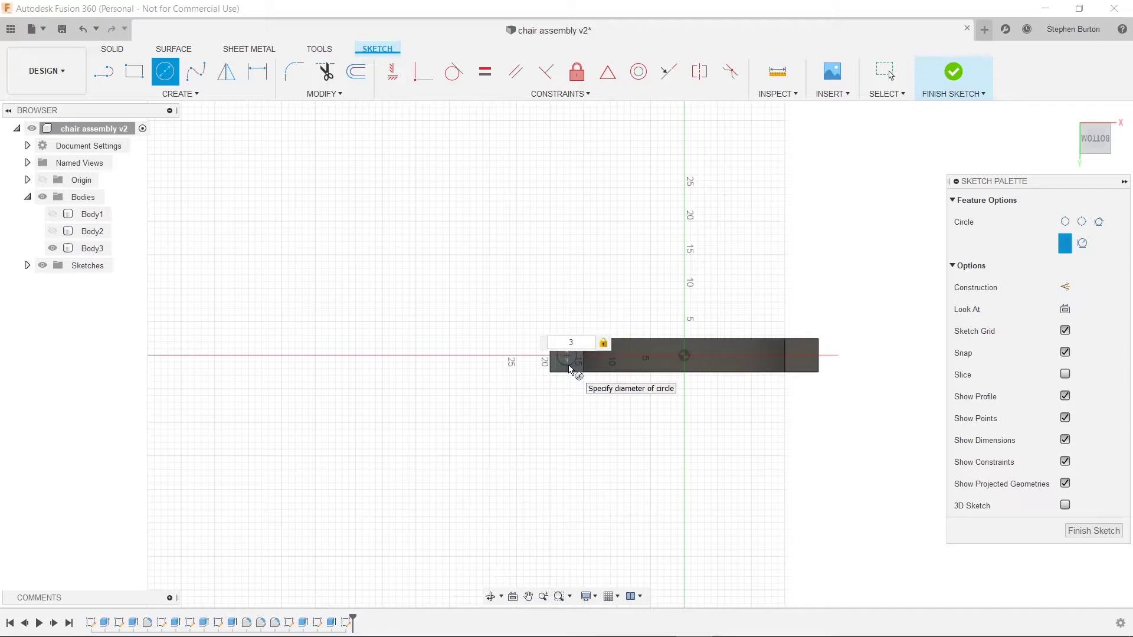
key("Return")
key("Escape")
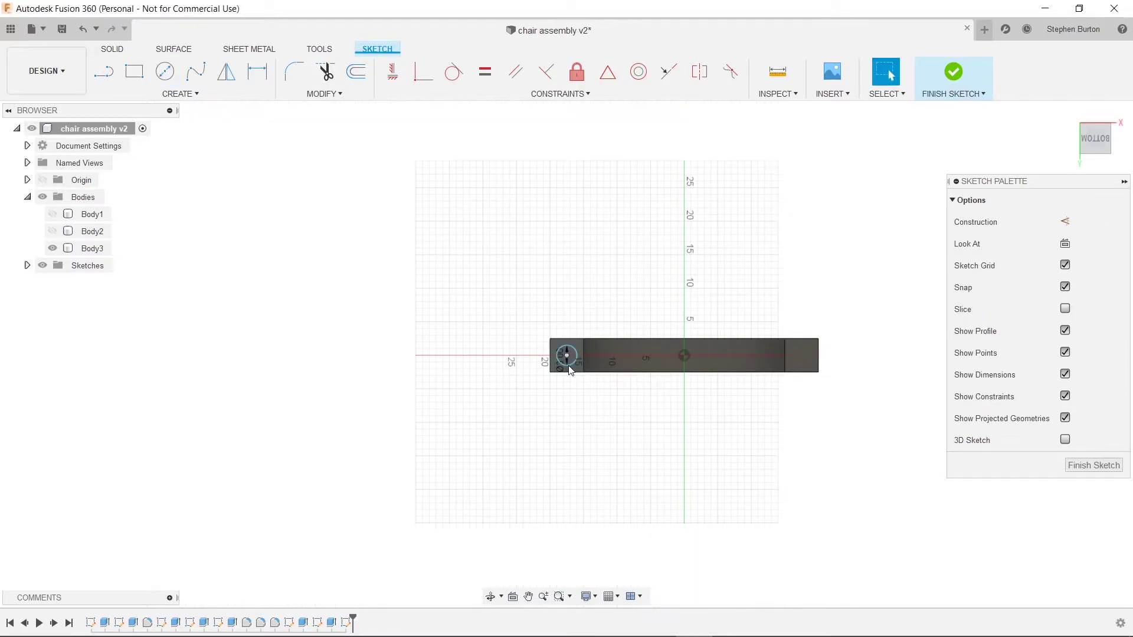
left_click(169, 79)
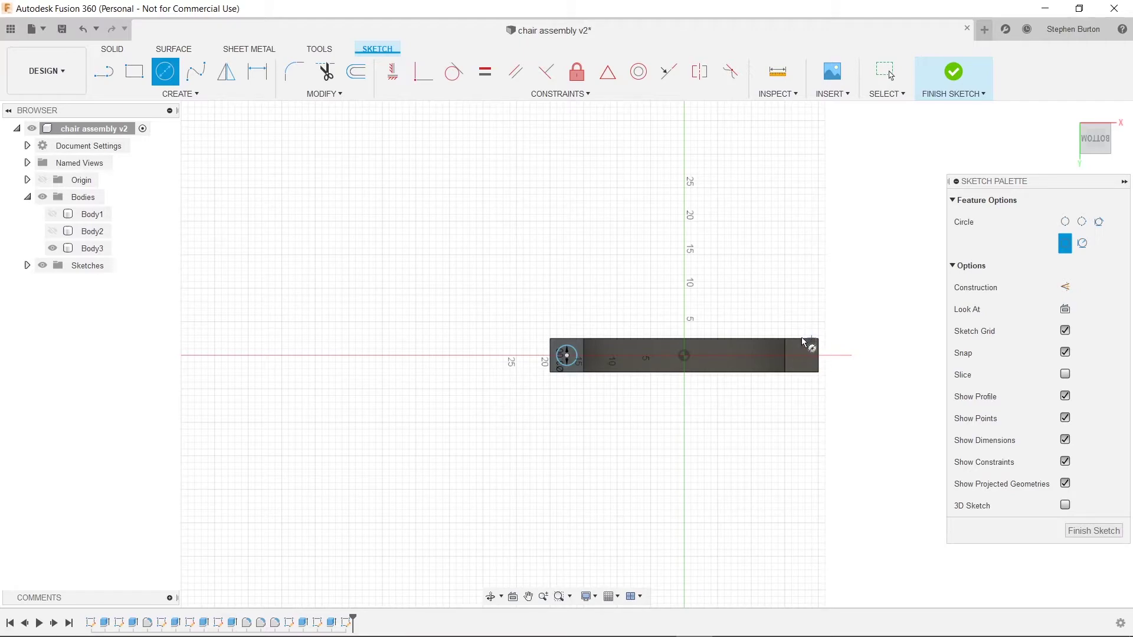
key("Escape")
left_click(954, 71)
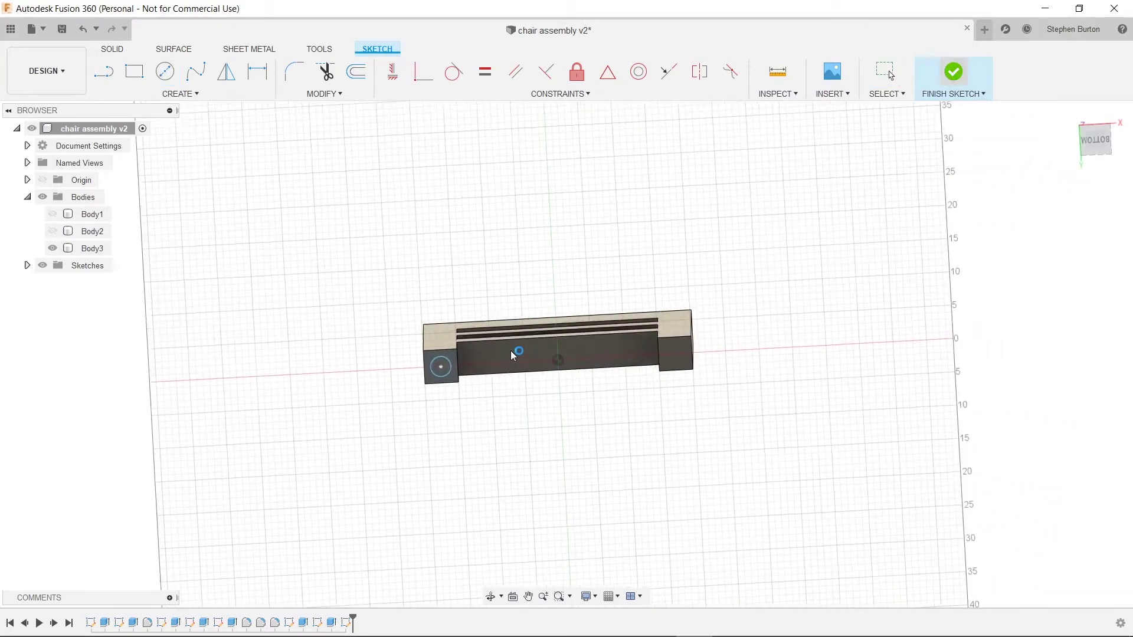
- Sketch a matching 3 cm diameter circle on the other leg's end face
left_click(103, 71)
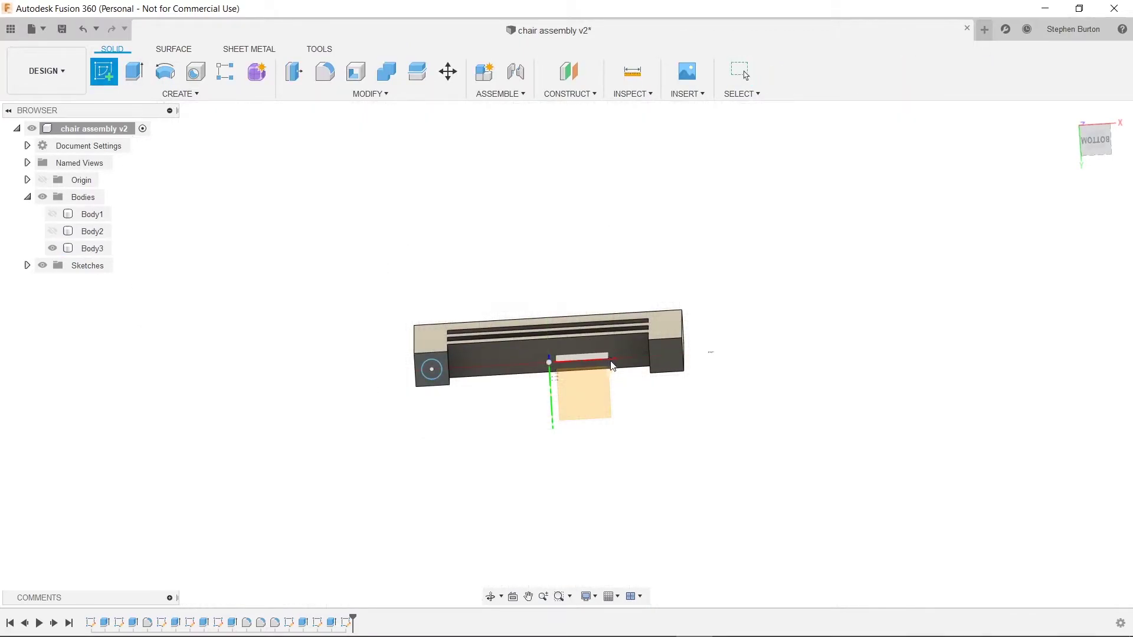
left_click(664, 363)
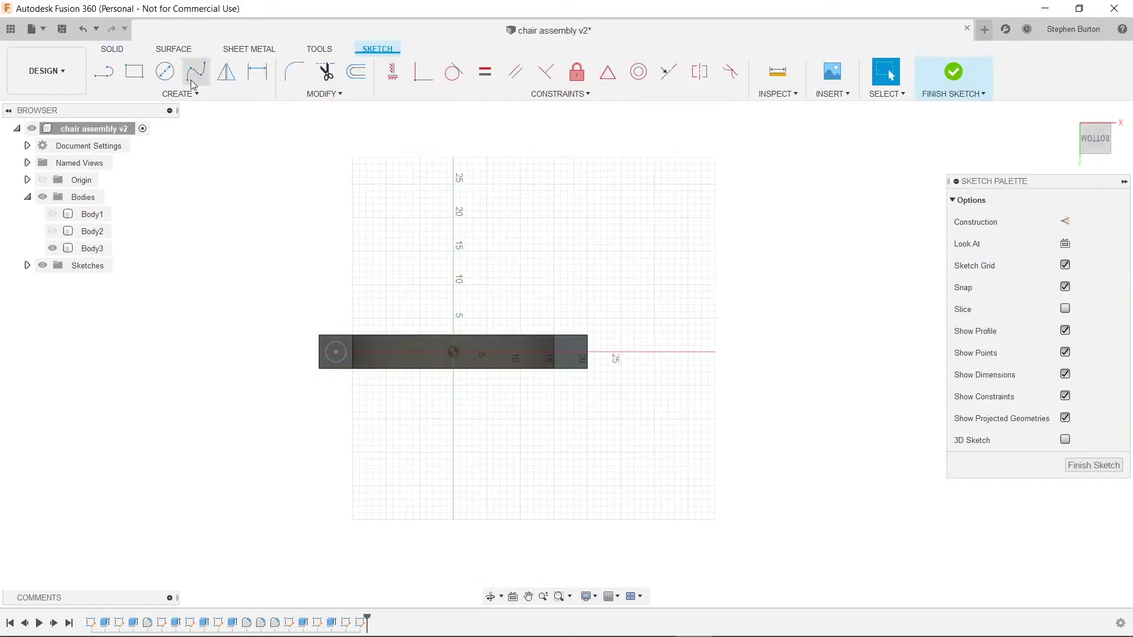
left_click(167, 72)
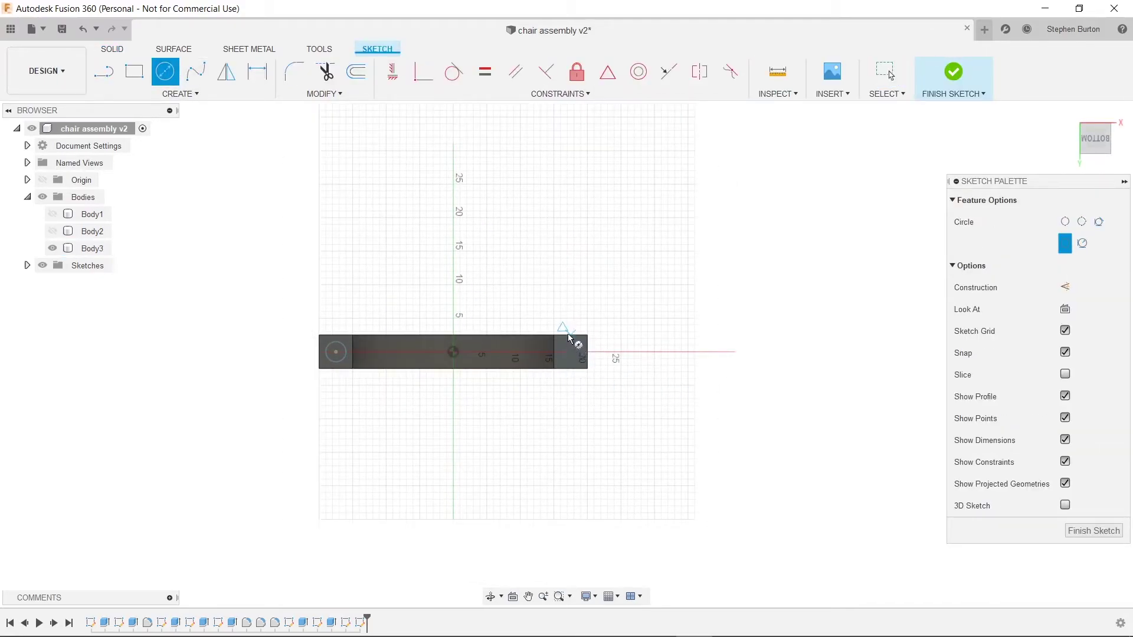
left_click(571, 353)
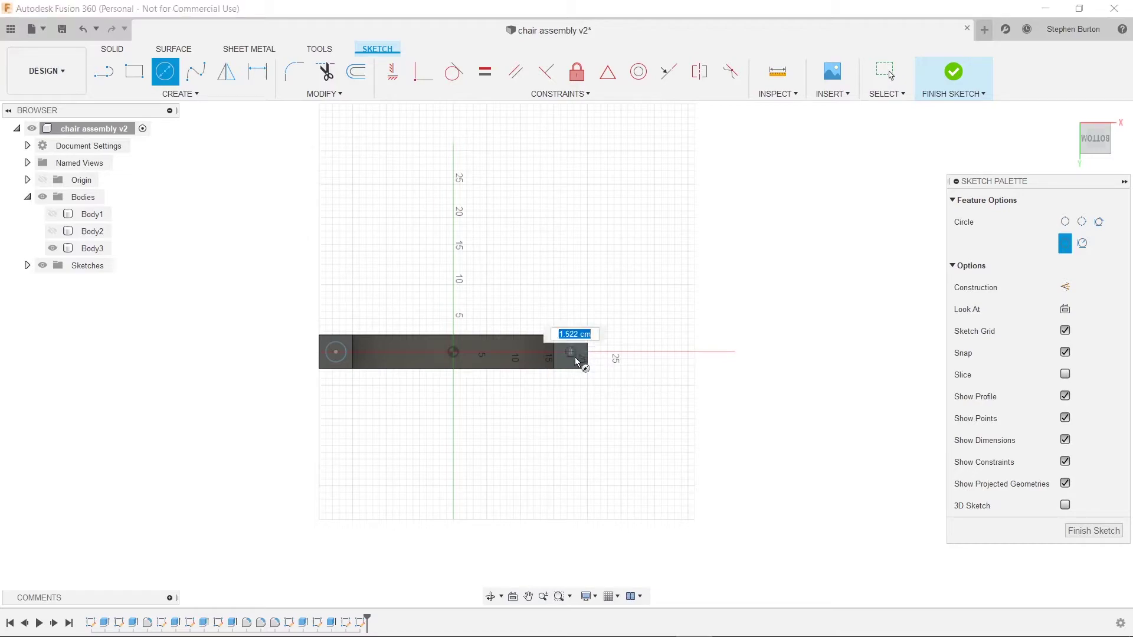
type("3")
key("Return")
key("Escape")
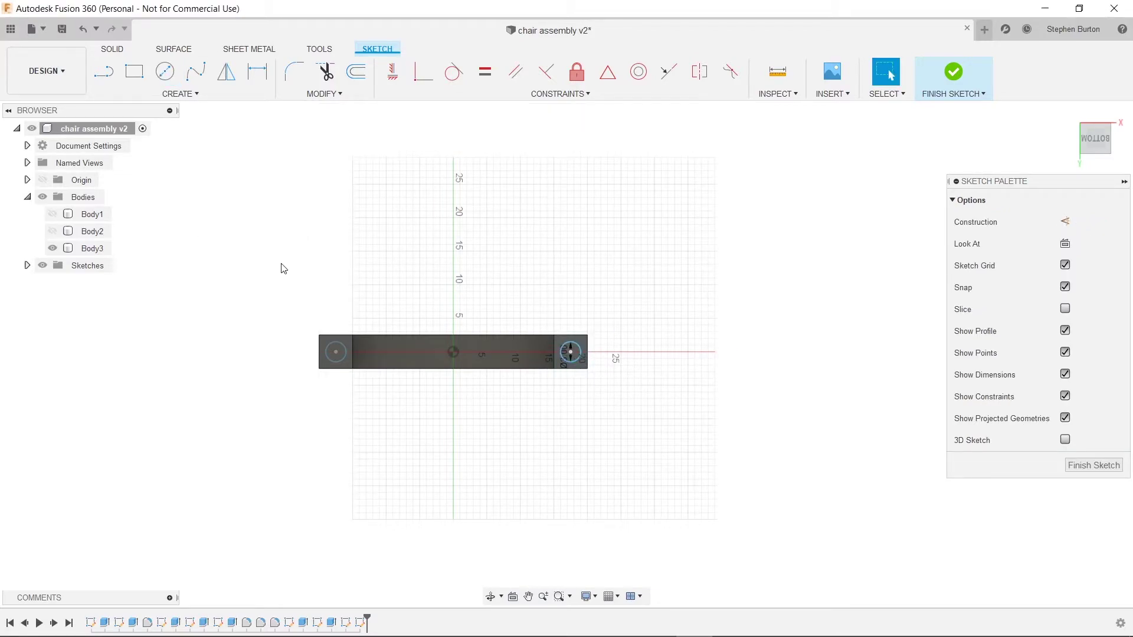
key("q")
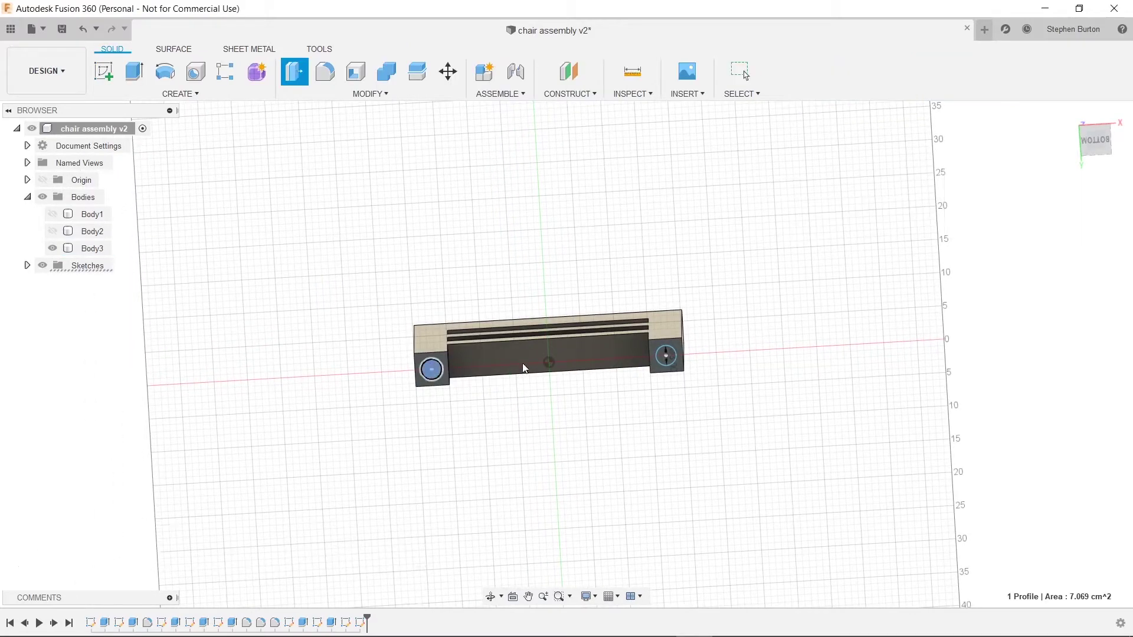
- Extrude both leg circles 5 cm as joined pegs and view from the front
left_click(667, 355)
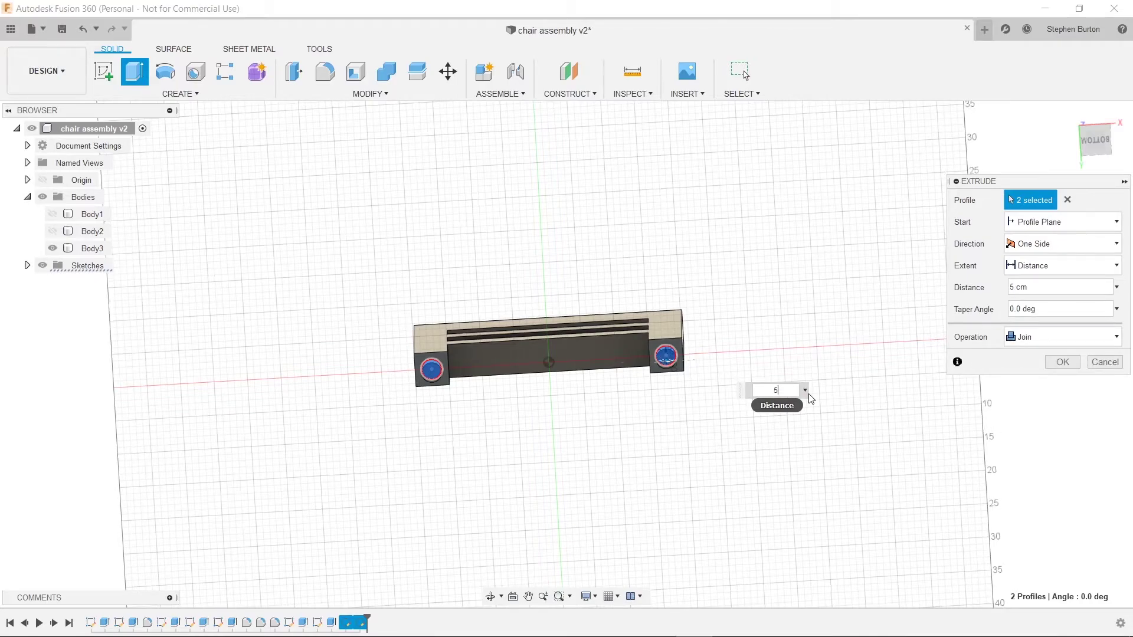
key("Return")
middle_click_drag(715, 275, 717, 367, "shift")
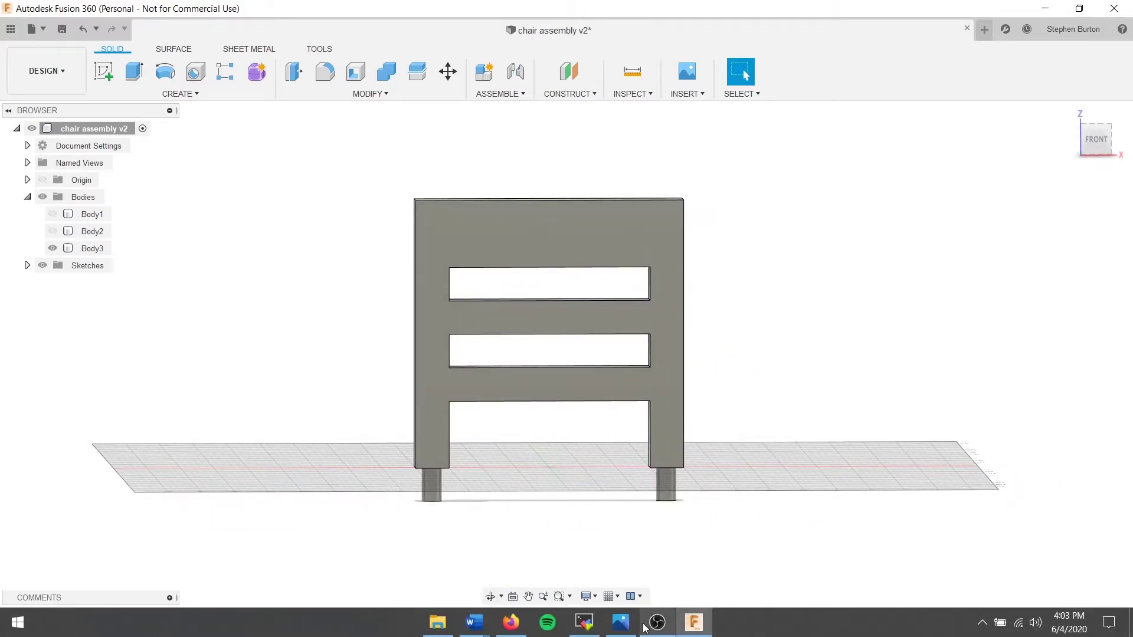
- Compare against the reference chair photo, then select the Body3 chair back
left_click(621, 622)
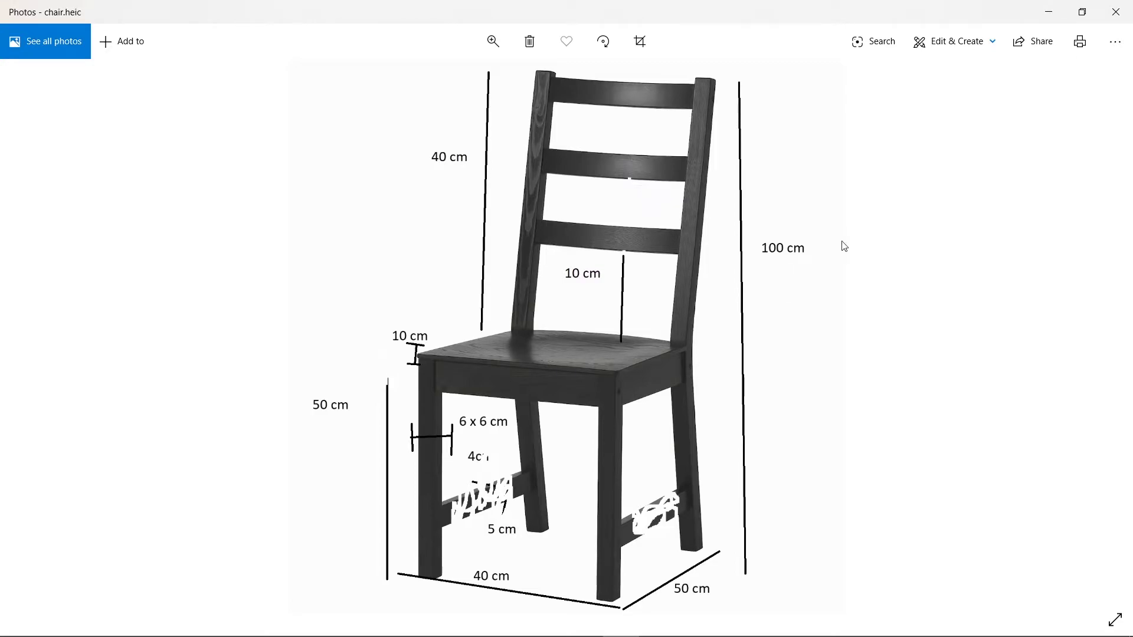
left_click(1048, 14)
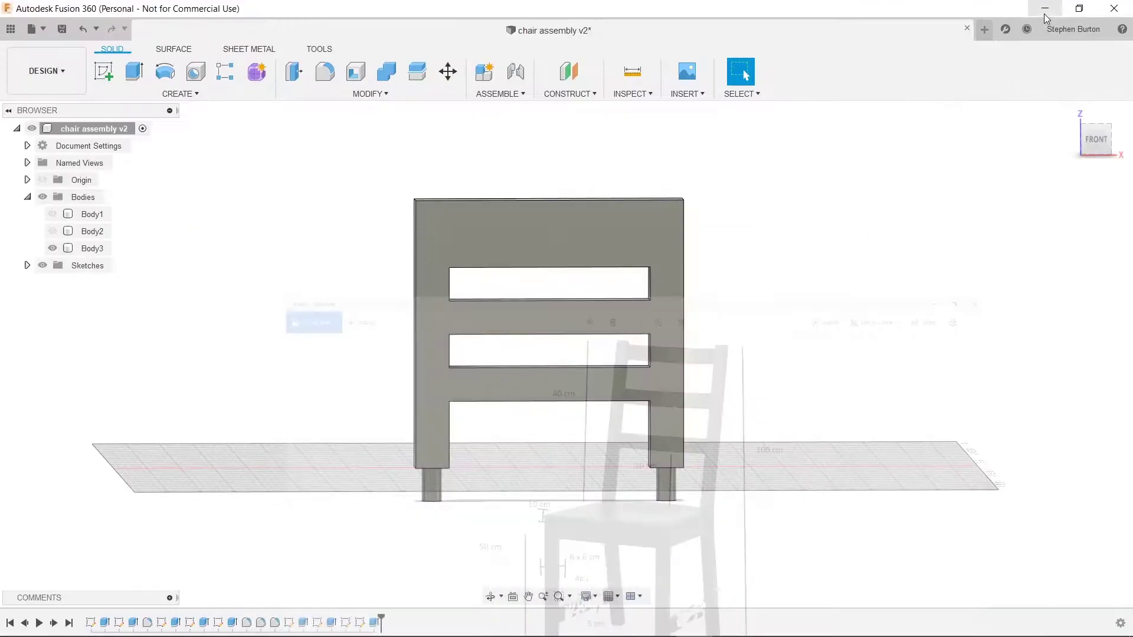
left_click(609, 232)
- Start a new sketch on the chair back's front face
middle_click_drag(609, 233, 599, 211)
key("Escape")
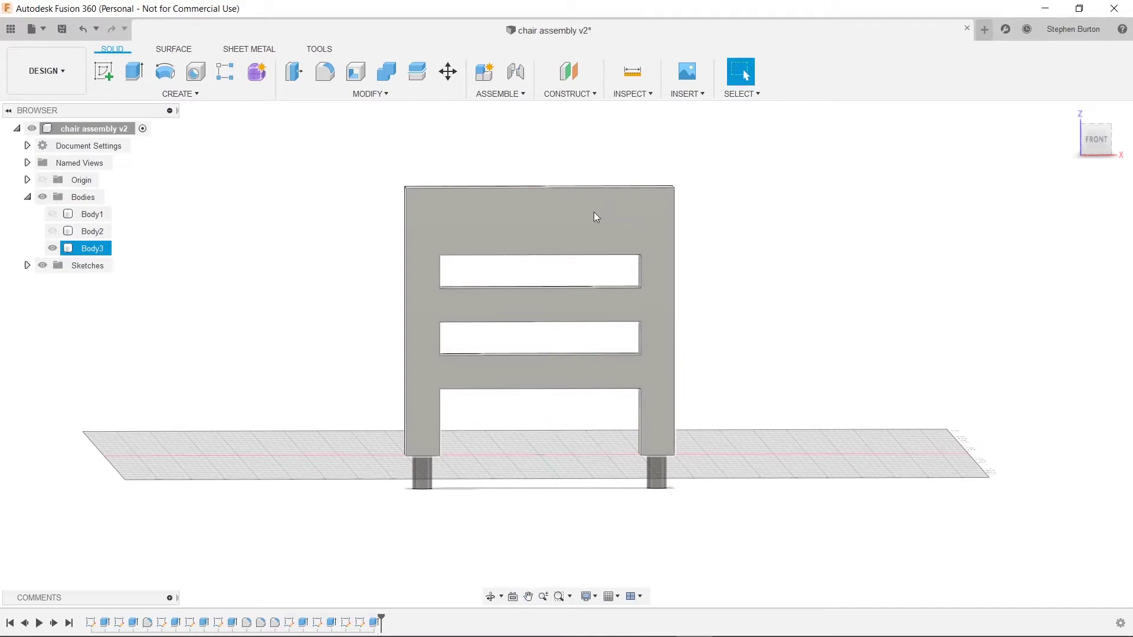
left_click(426, 186)
middle_click_drag(650, 207, 626, 190, "shift")
left_click(104, 72)
left_click(437, 201)
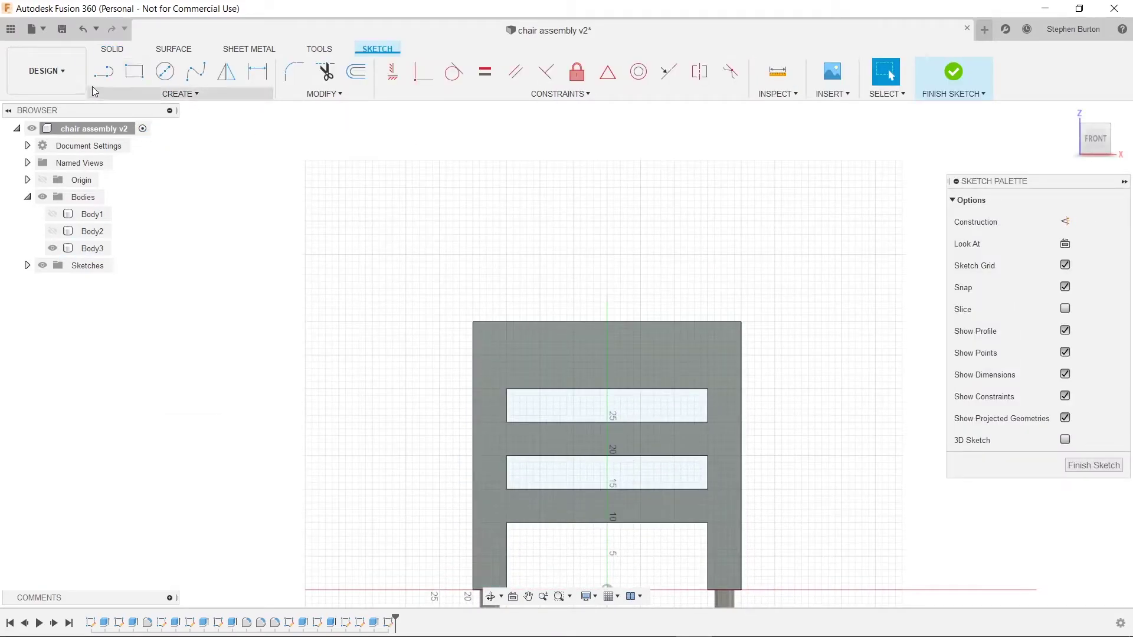
- Draw the notch outline: a 5 cm top segment, 2 cm drops and a closing line
left_click(103, 72)
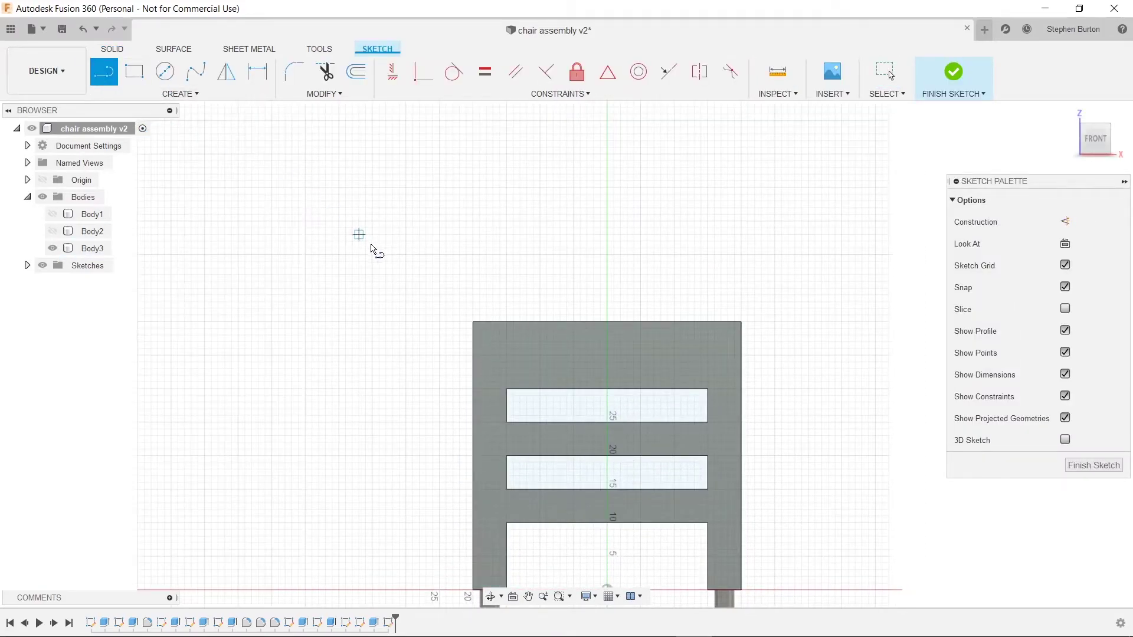
left_click(473, 323)
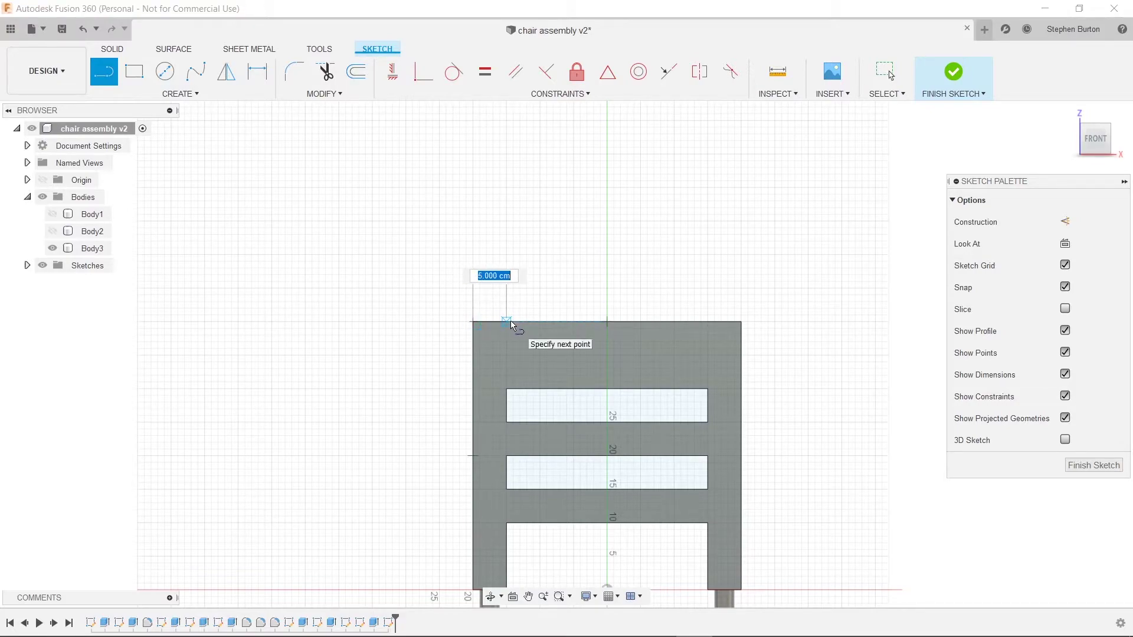
double_click(511, 320)
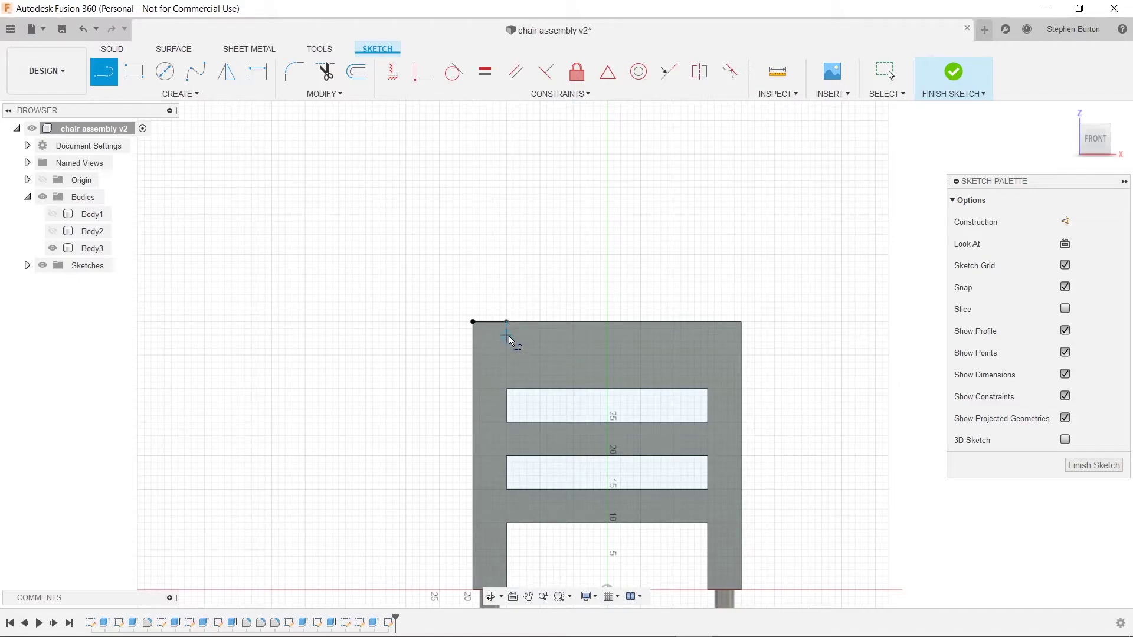
mouse_move(510, 339)
left_mouse_down()
mouse_move(745, 340)
mouse_move(742, 325)
mouse_move(710, 335)
left_mouse_up()
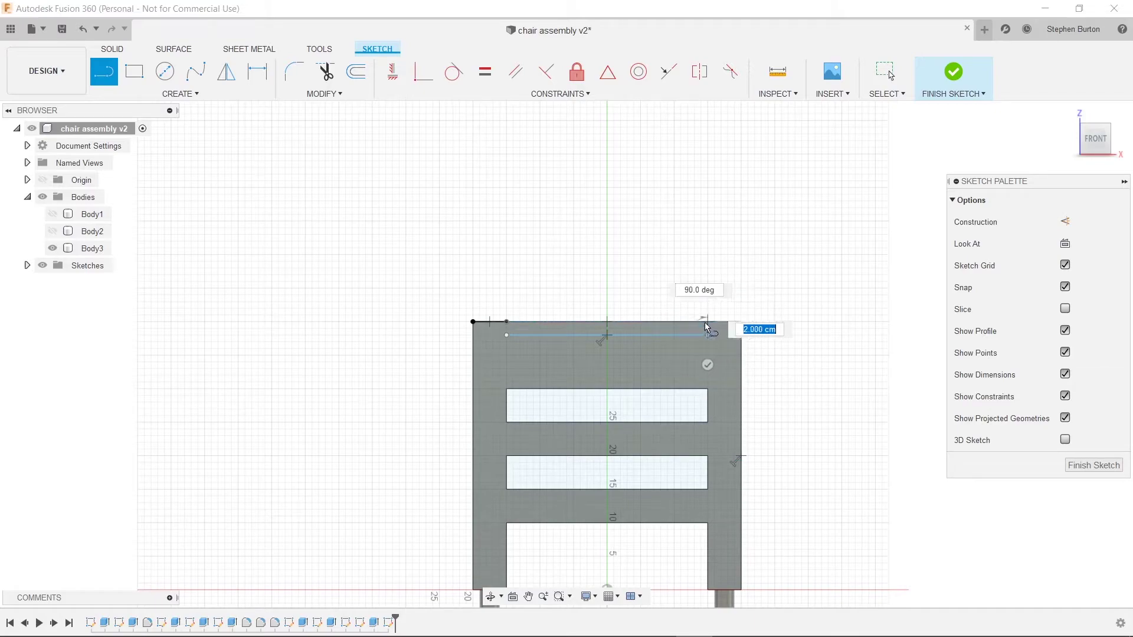
left_click(707, 326)
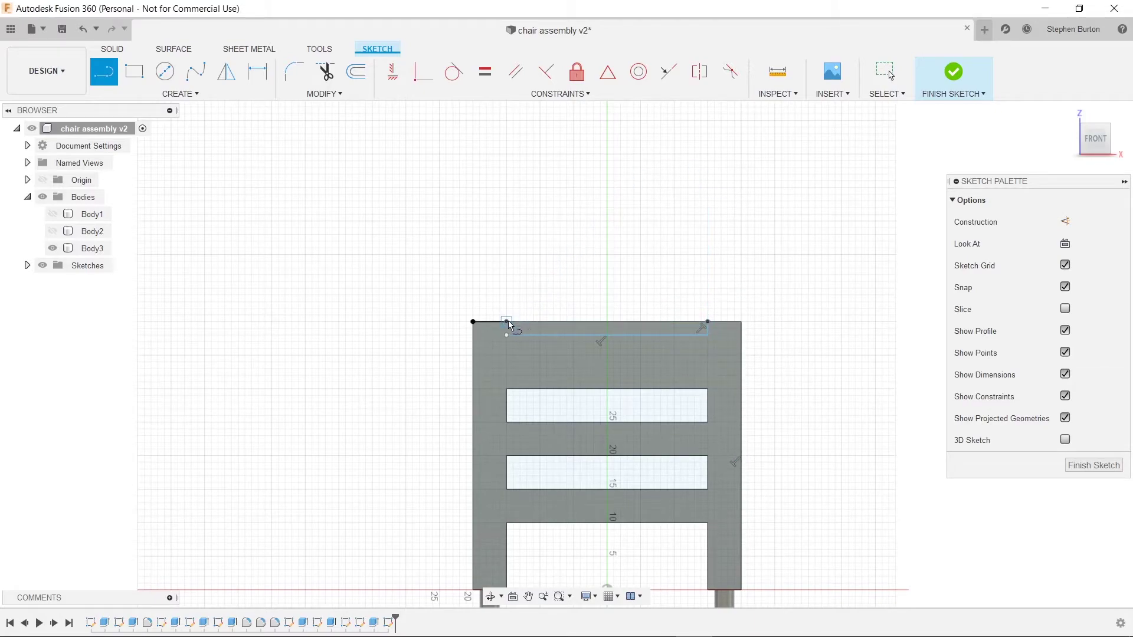
left_click(508, 322)
left_click(708, 322)
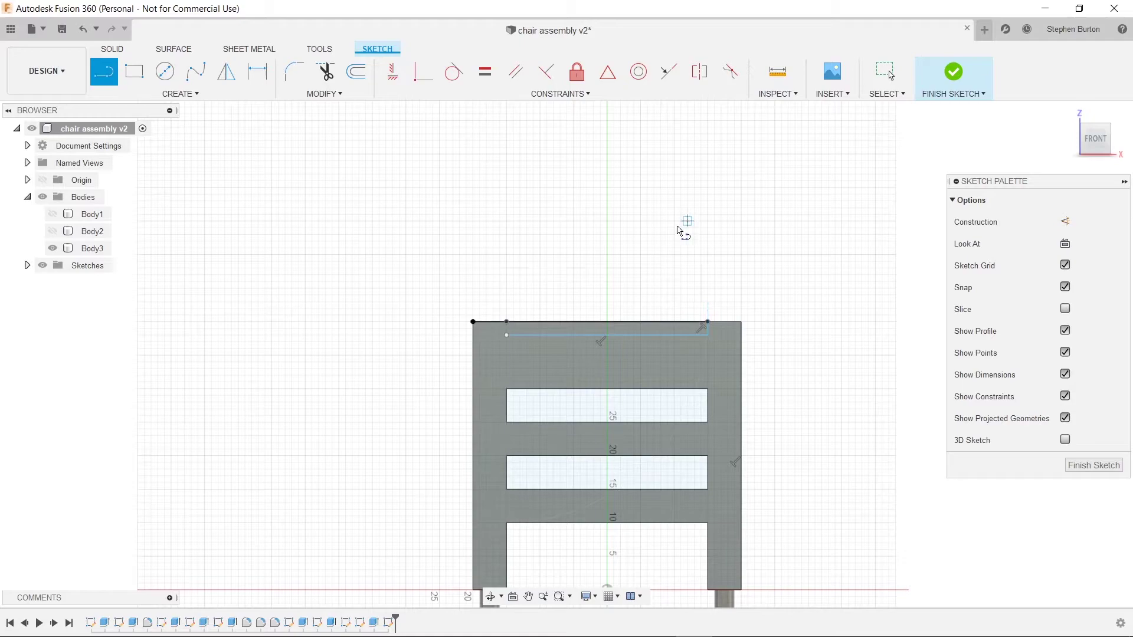
key("Escape")
key("q")
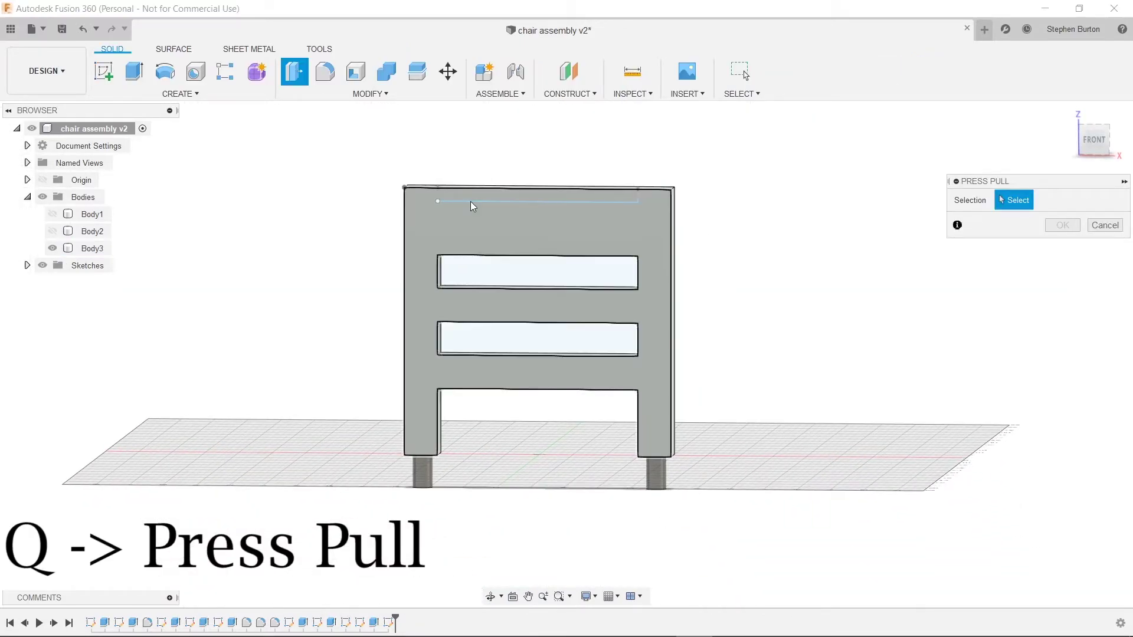
- Undo back to the notch sketch and finish it
key("ctrl+z")
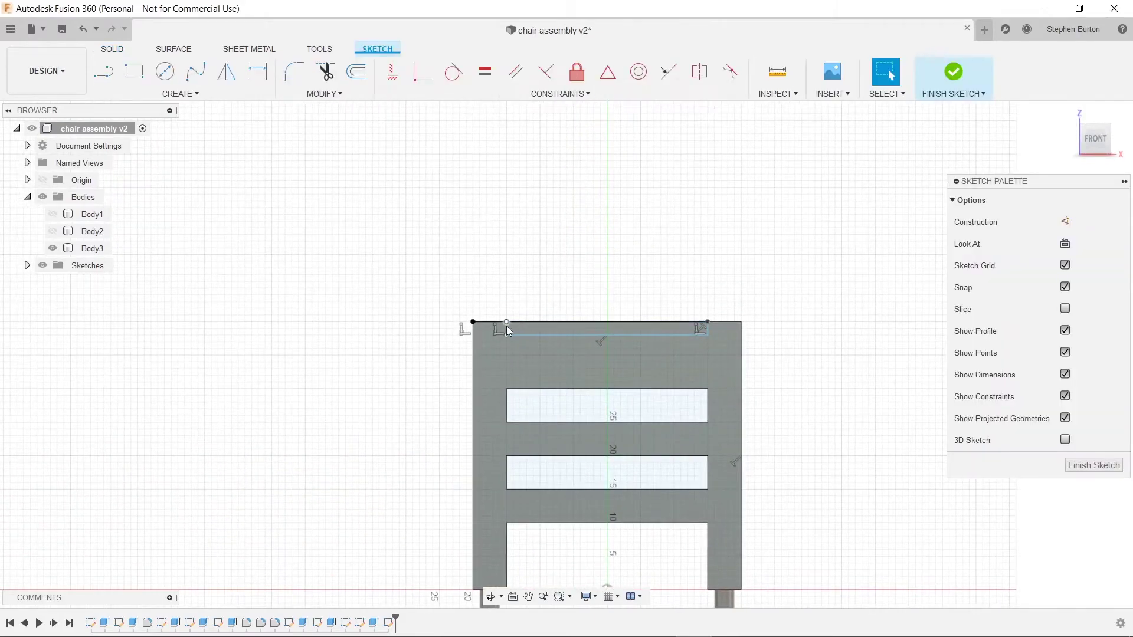
scroll(508, 324, "up", 2)
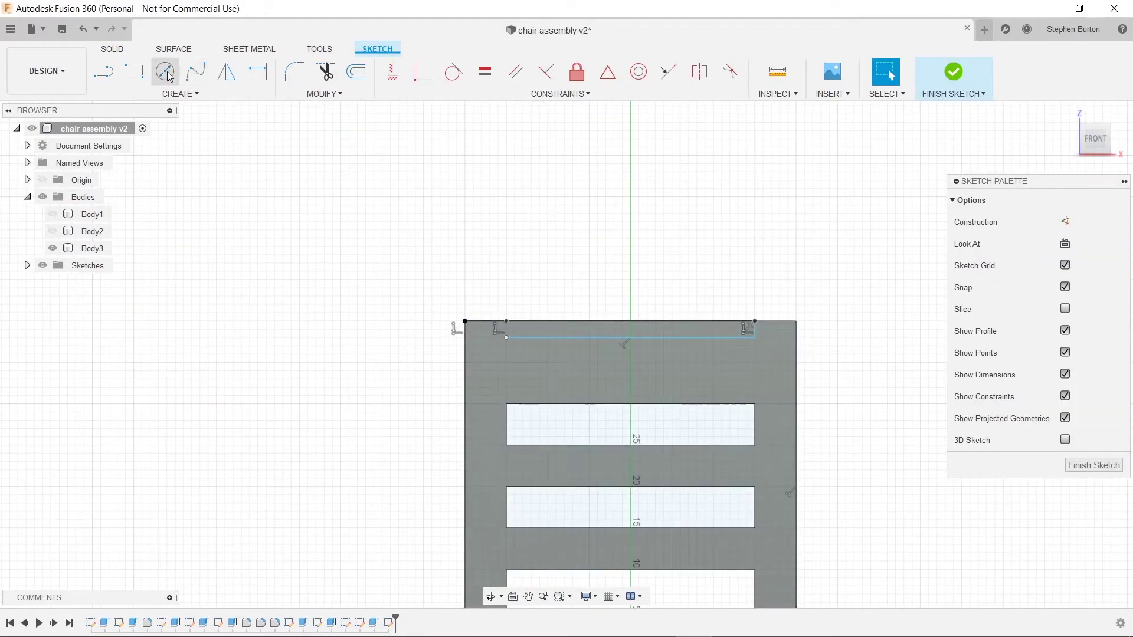
left_click(103, 71)
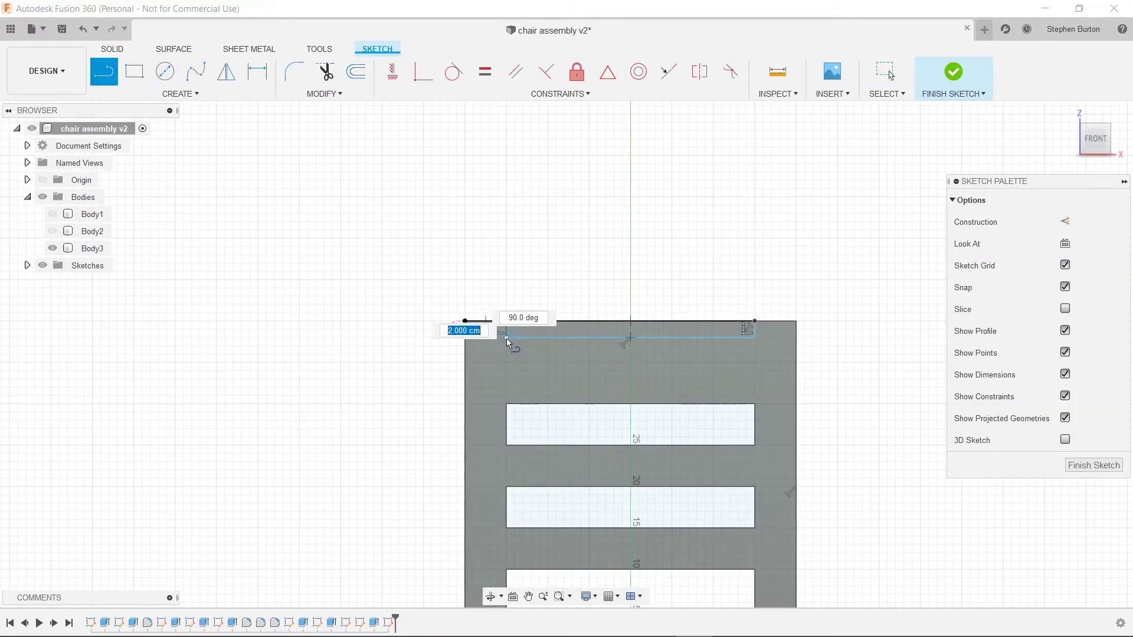
key("Escape")
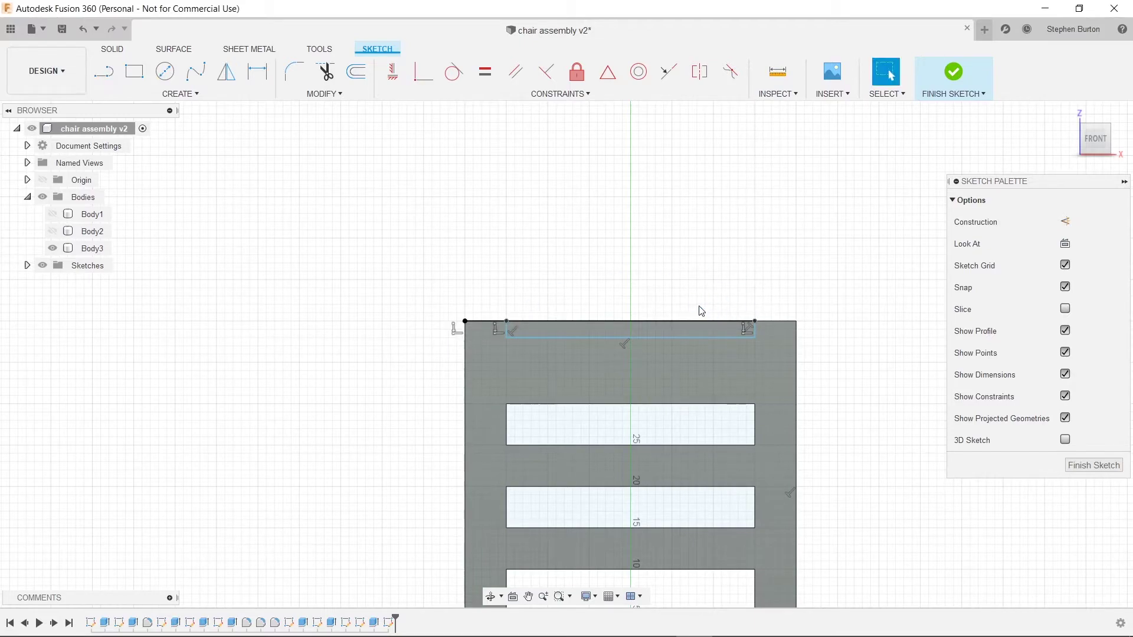
key("q")
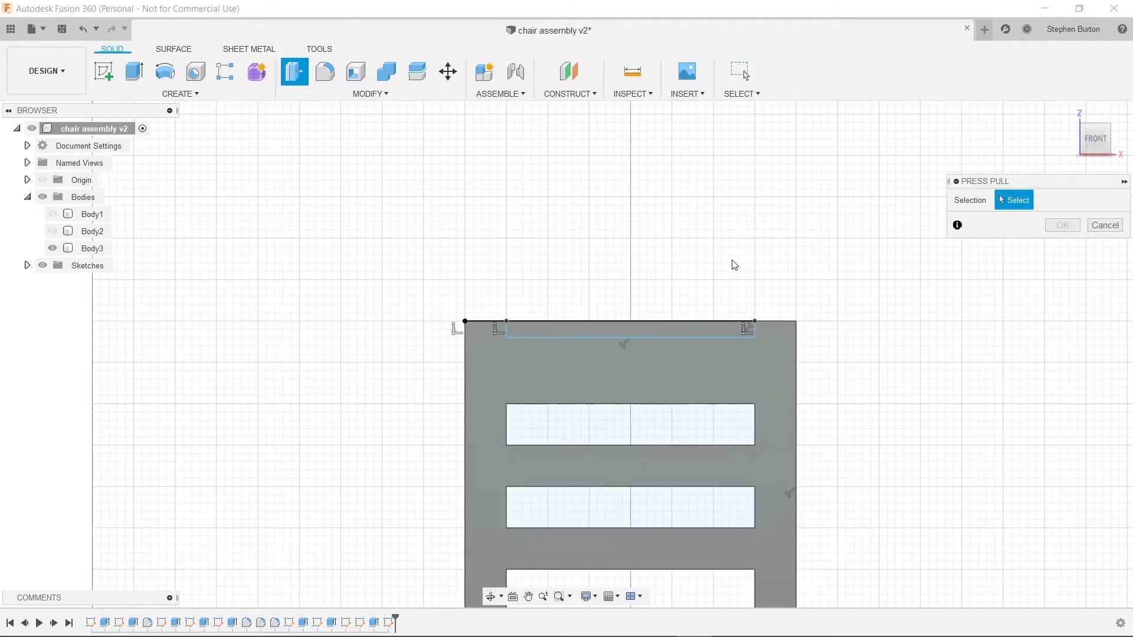
- Cut the top strip profile -15 cm through the chair back, leaving two corner posts
left_click(596, 336)
middle_click_drag(677, 328, 643, 348, "shift")
left_click_drag(636, 331, 529, 323)
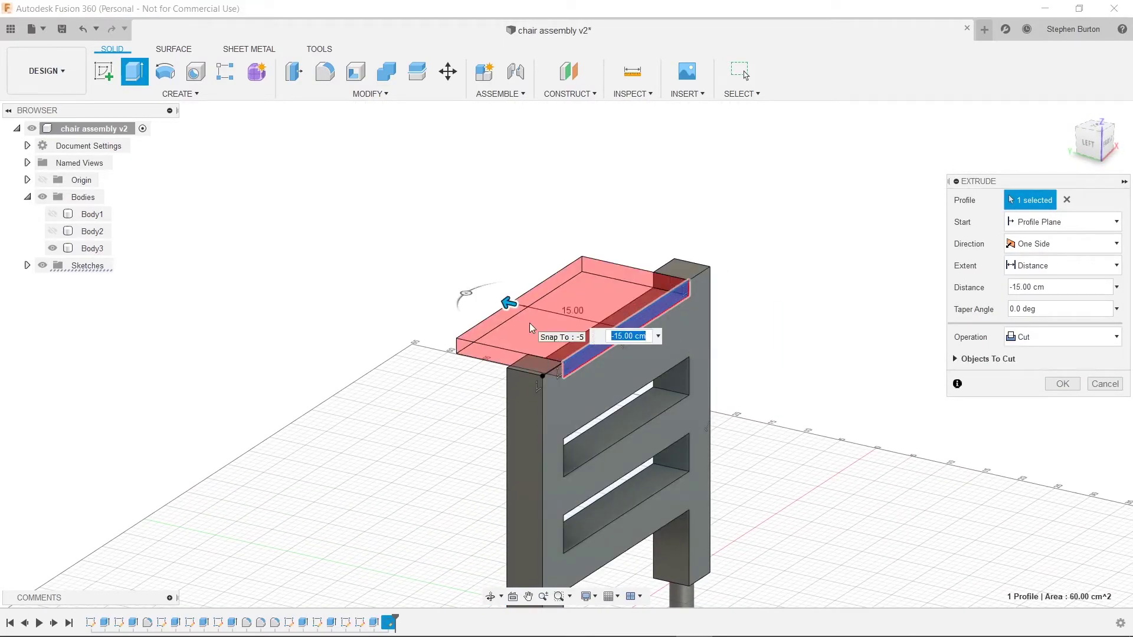
key("Return")
middle_click_drag(703, 413, 645, 387, "shift")
left_click(746, 414)
middle_click_drag(754, 410, 749, 422, "shift")
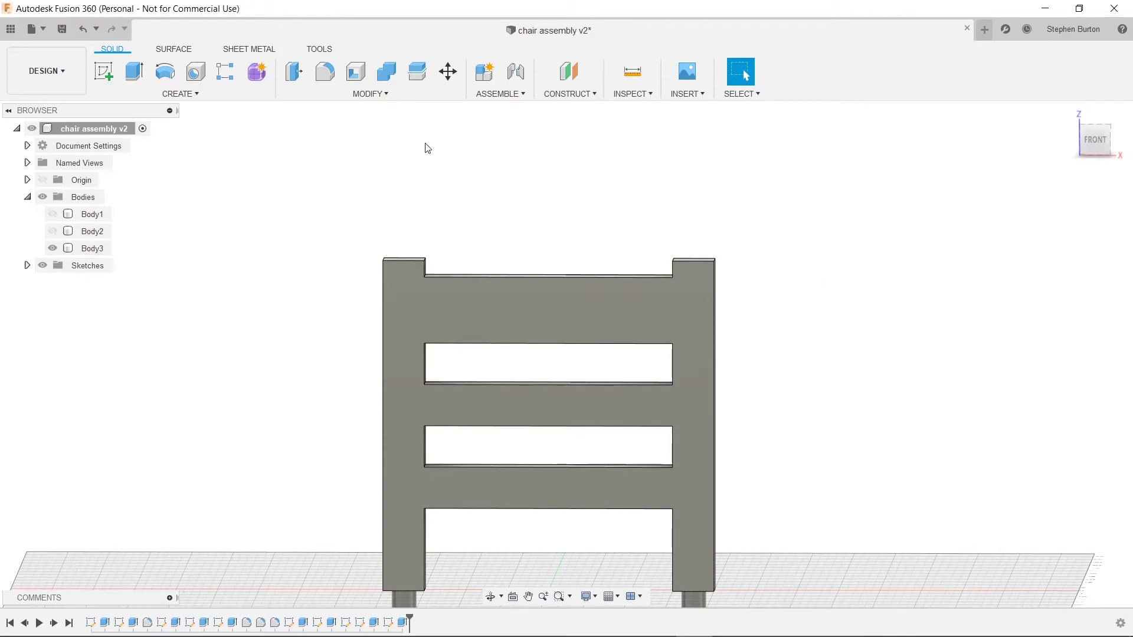
- Start a fillet and select the outer and corner-post edges of the chair back
left_click(327, 79)
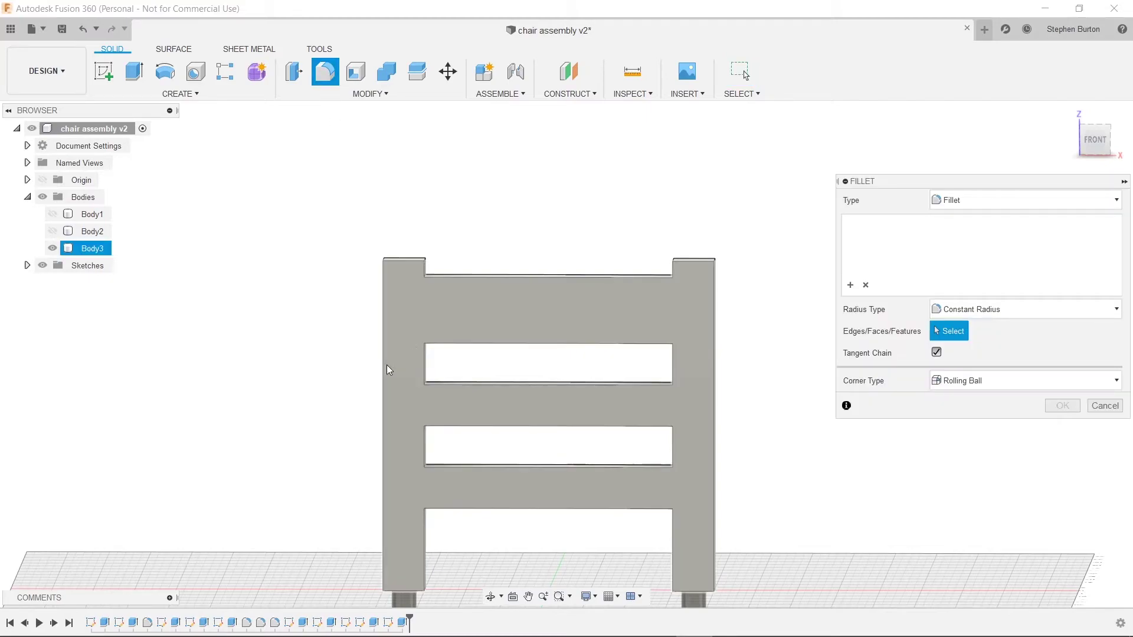
left_click(396, 389)
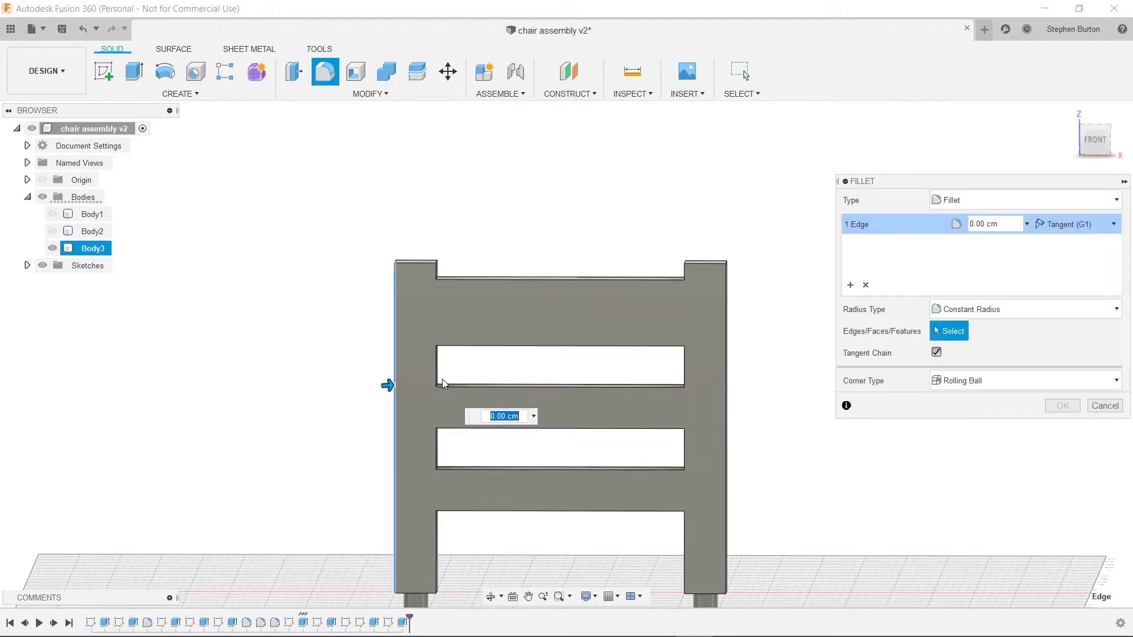
middle_click_drag(446, 379, 430, 369, "shift")
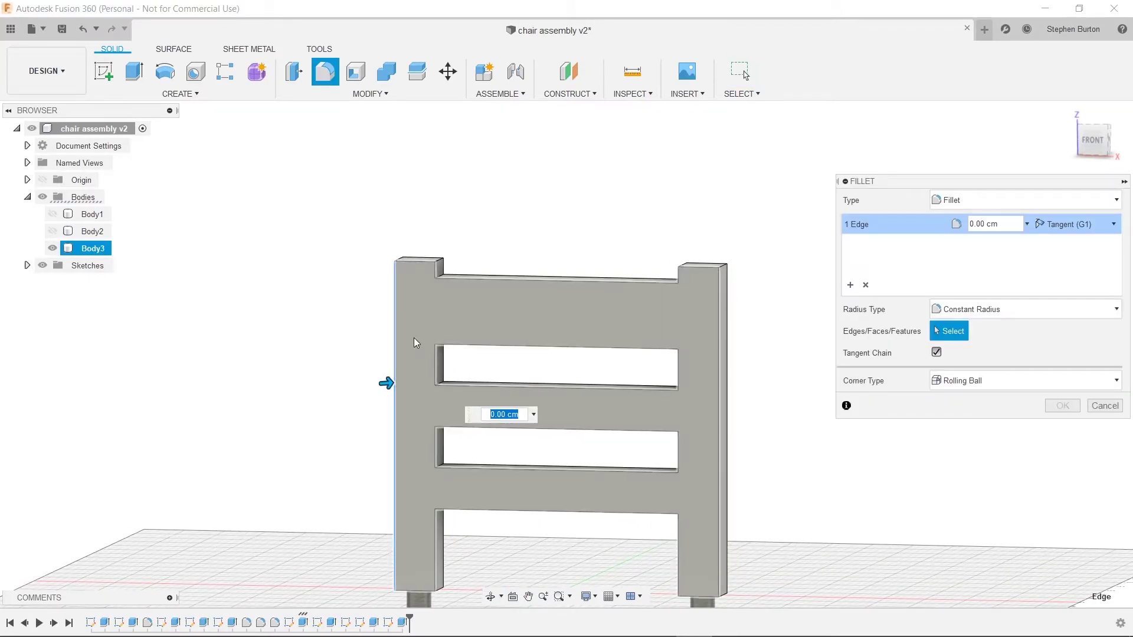
middle_click_drag(409, 305, 496, 413, "shift")
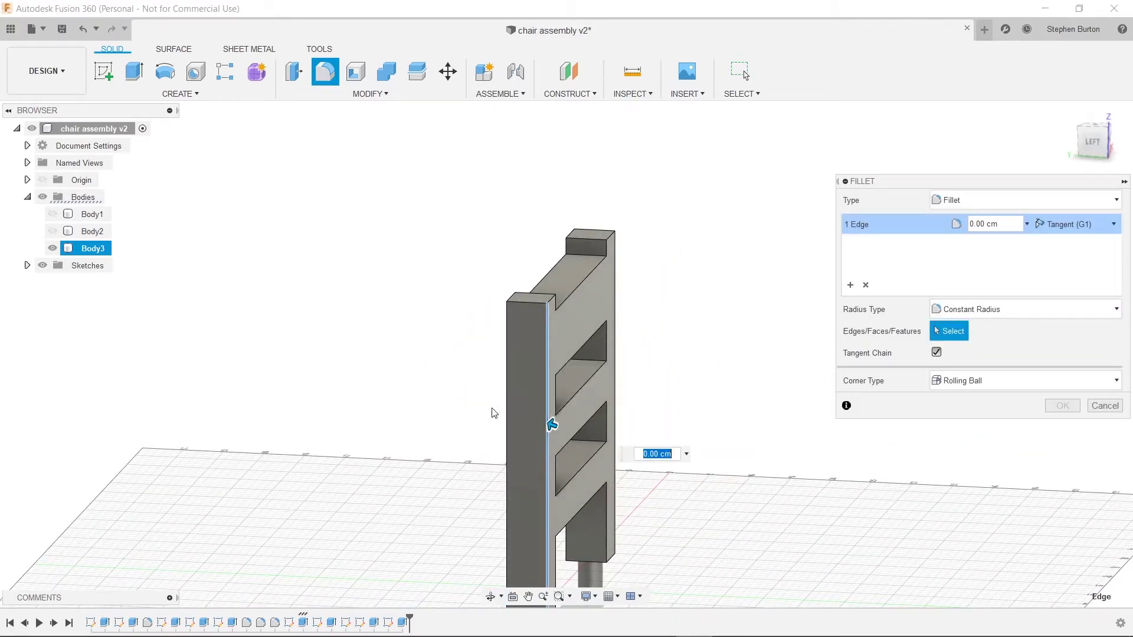
left_click(507, 409)
middle_click_drag(607, 374, 631, 419, "shift")
left_click(661, 422)
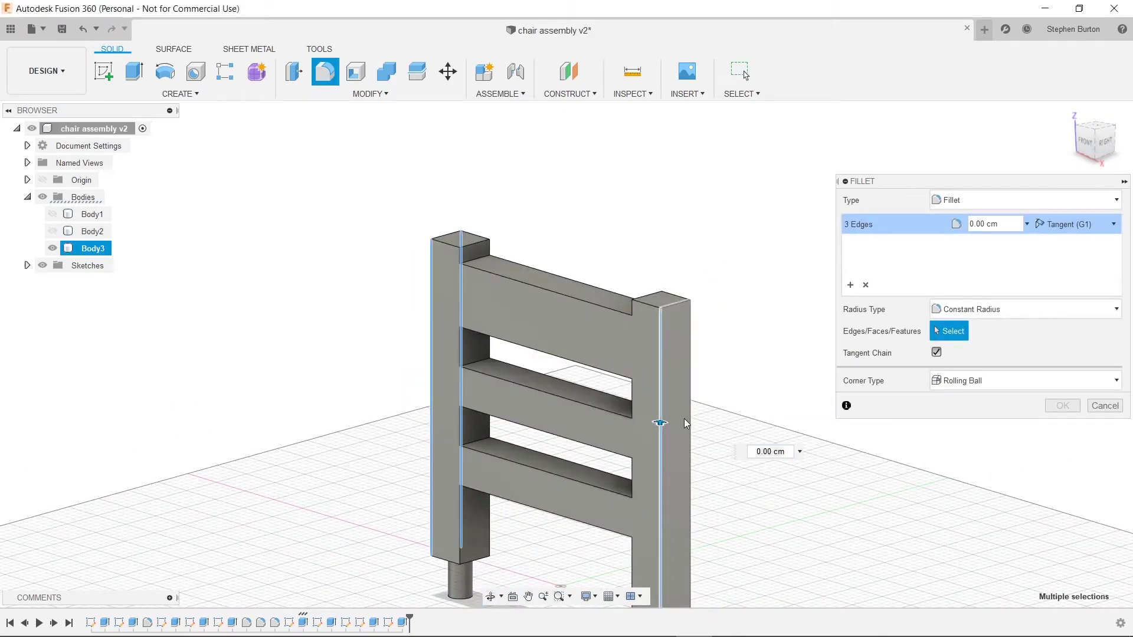
left_click(685, 424)
left_click(684, 424)
left_click(689, 425)
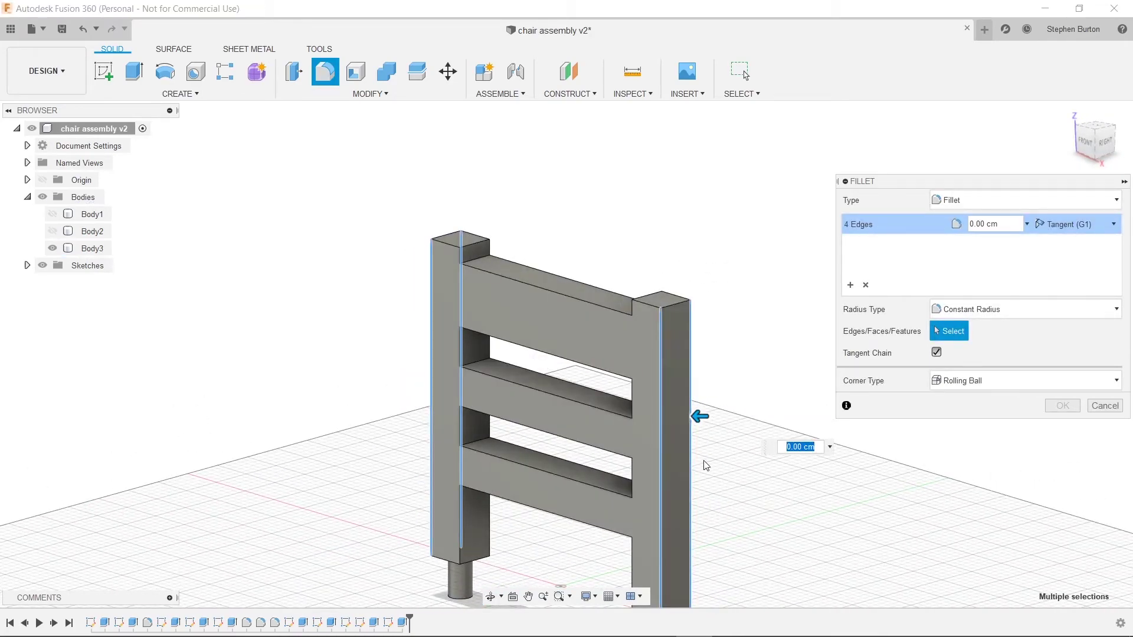
middle_click_drag(703, 417, 378, 507, "shift")
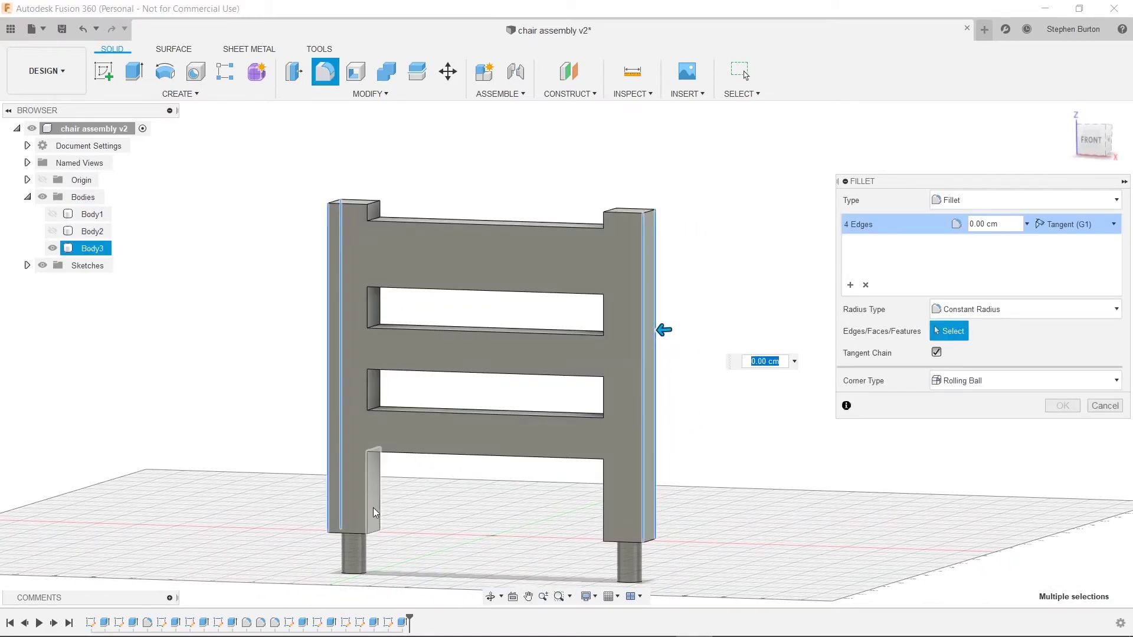
- Add the legs' inner edges, the bottom rail edge and the remaining frame edges
left_click(371, 512)
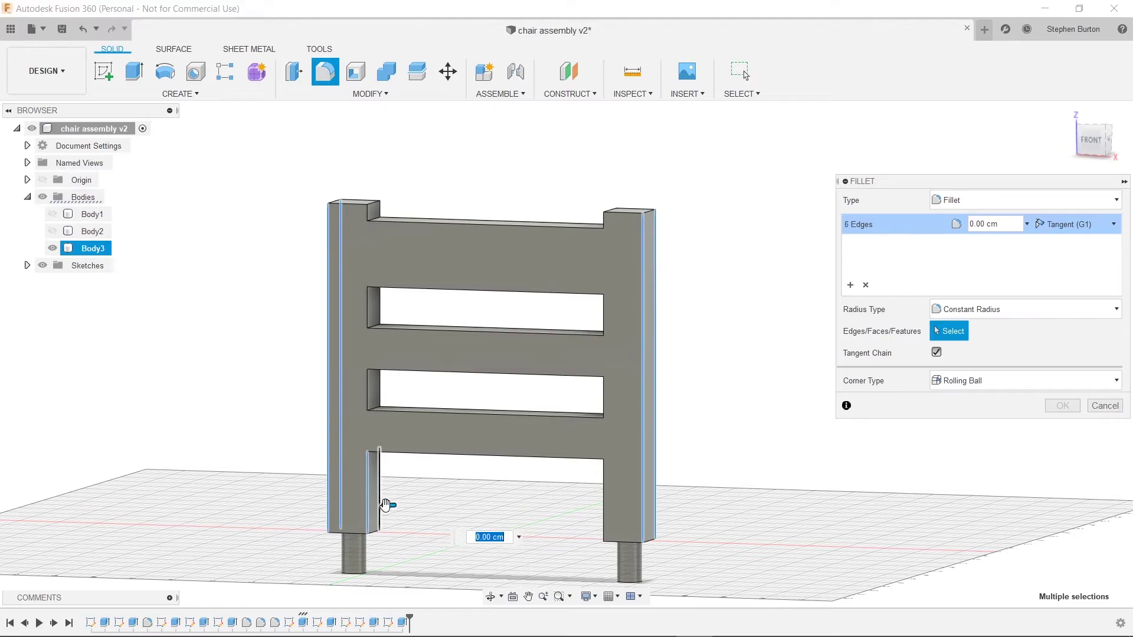
middle_click_drag(386, 505, 602, 512, "shift")
left_click(615, 502)
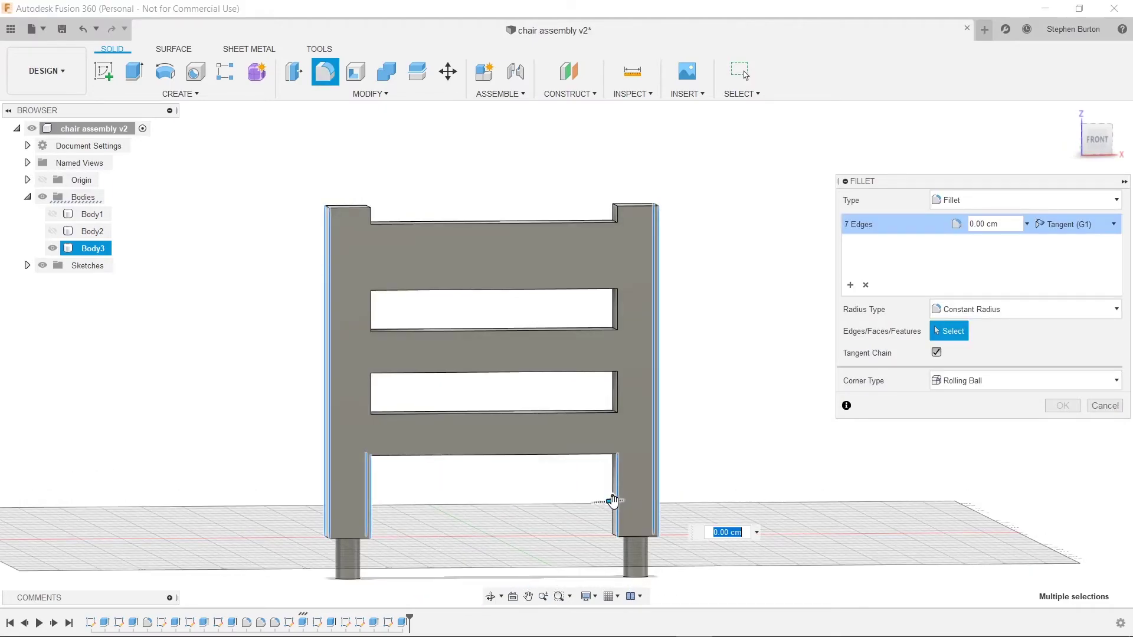
left_click(611, 498)
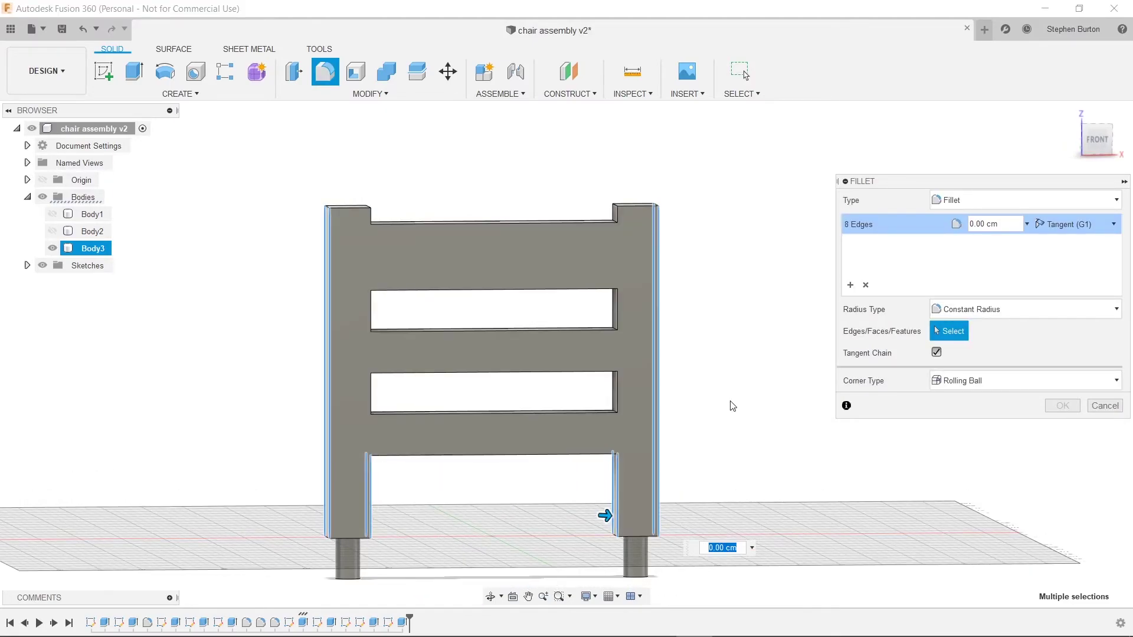
middle_click_drag(731, 406, 710, 397, "shift")
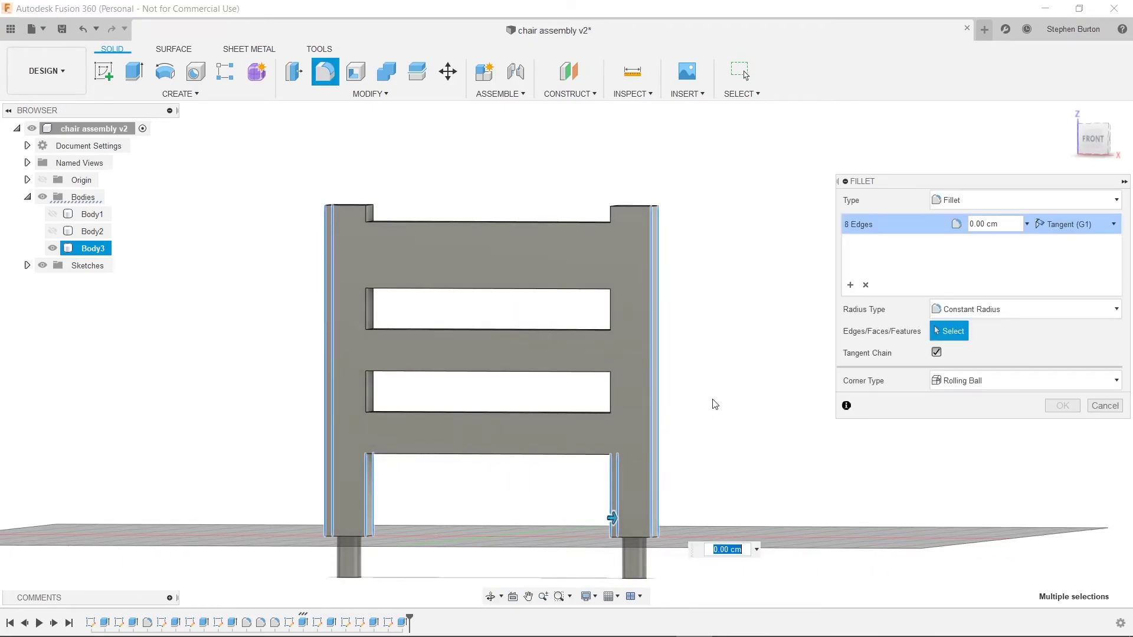
left_click(545, 457)
middle_click_drag(544, 463, 546, 464, "shift")
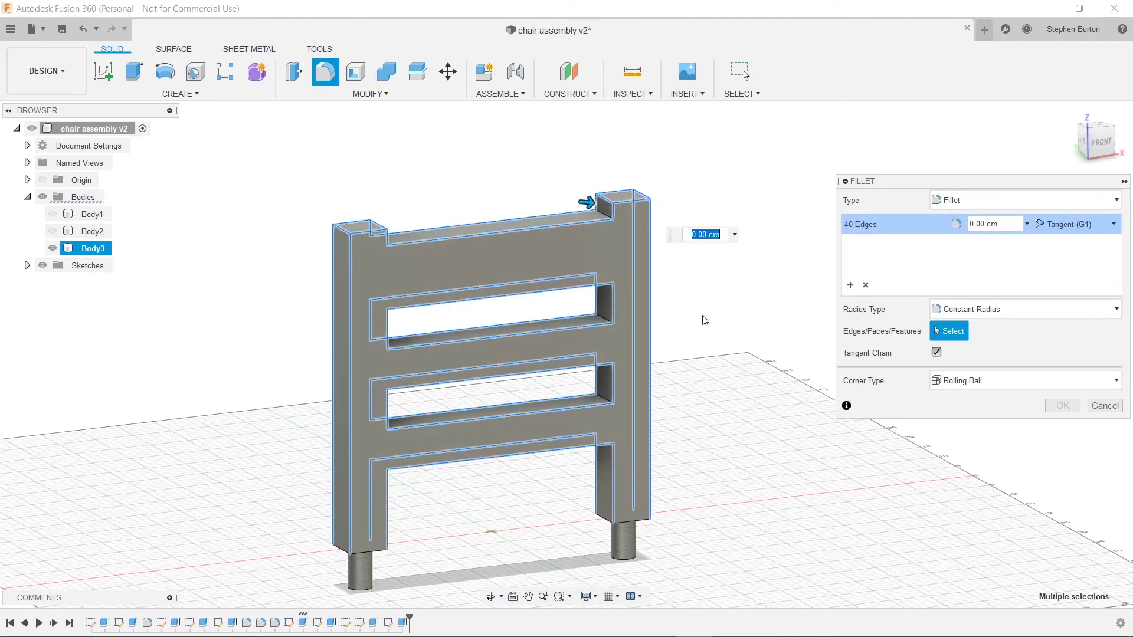
middle_click_drag(702, 318, 670, 314, "shift")
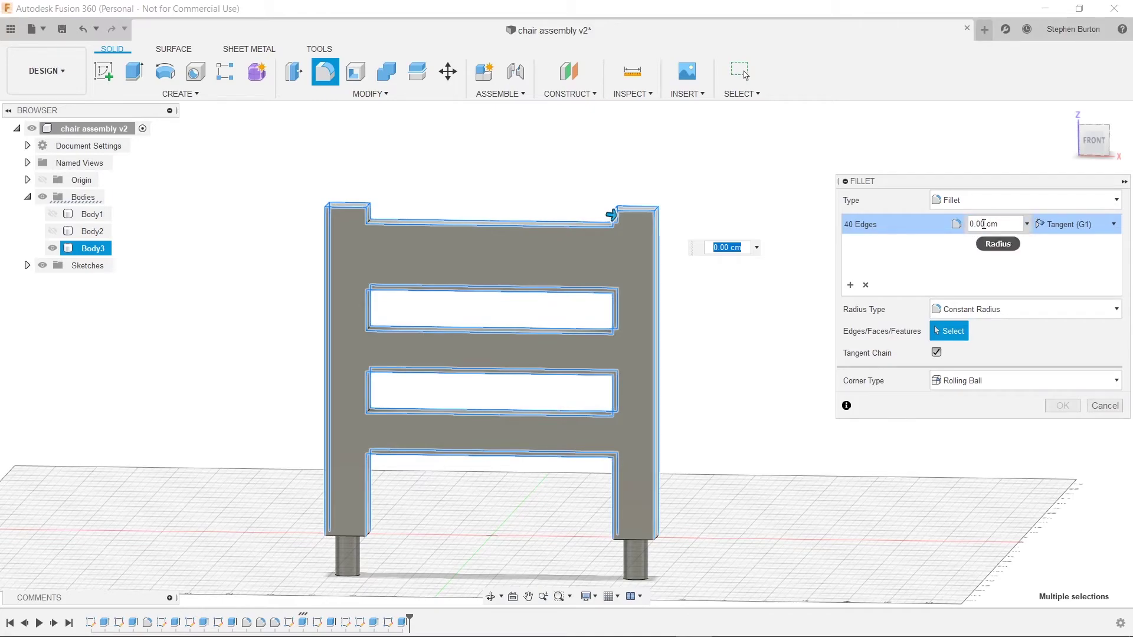
- Set the fillet radius to 1 cm and apply it
double_click(991, 224)
left_click(980, 223)
key("BackSpace")
key("BackSpace")
key("BackSpace")
key("BackSpace")
type("1")
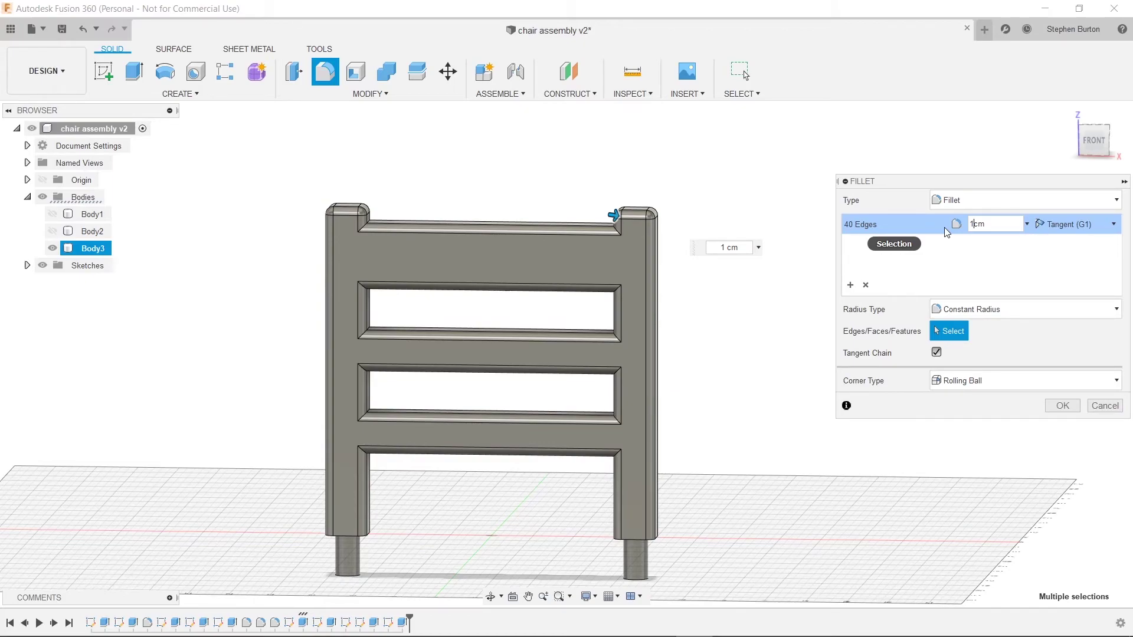
key("Return")
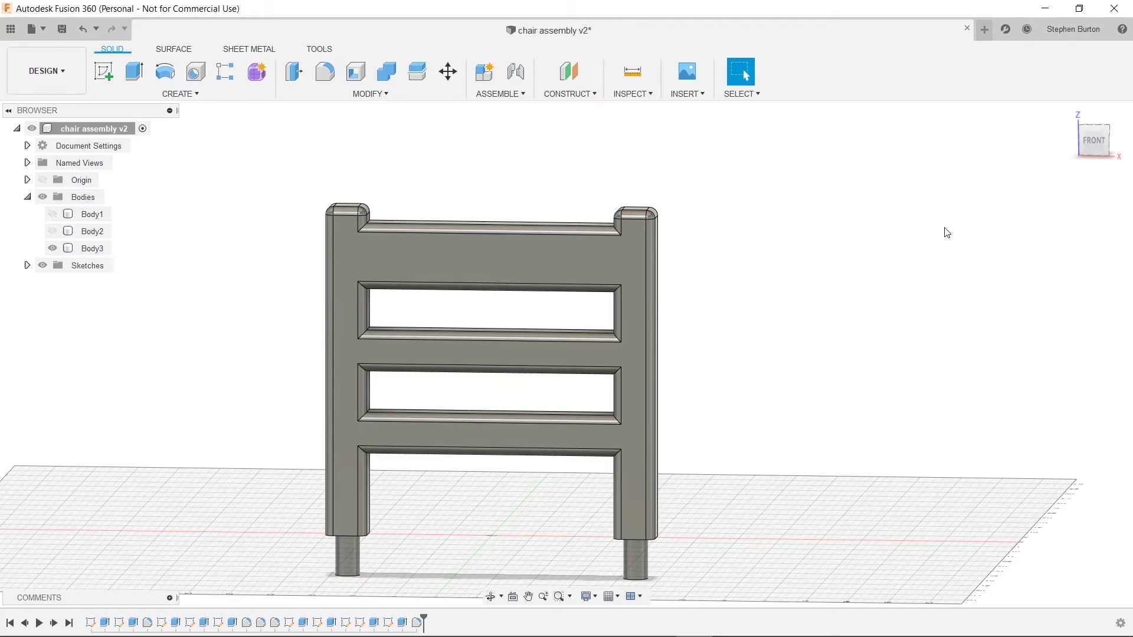
- Drag the Cherry wood appearance onto the chair back and inspect the result
mouse_move(594, 380)
middle_mouse_down("shift")
mouse_move(750, 388)
mouse_move(592, 387)
middle_mouse_up("shift")
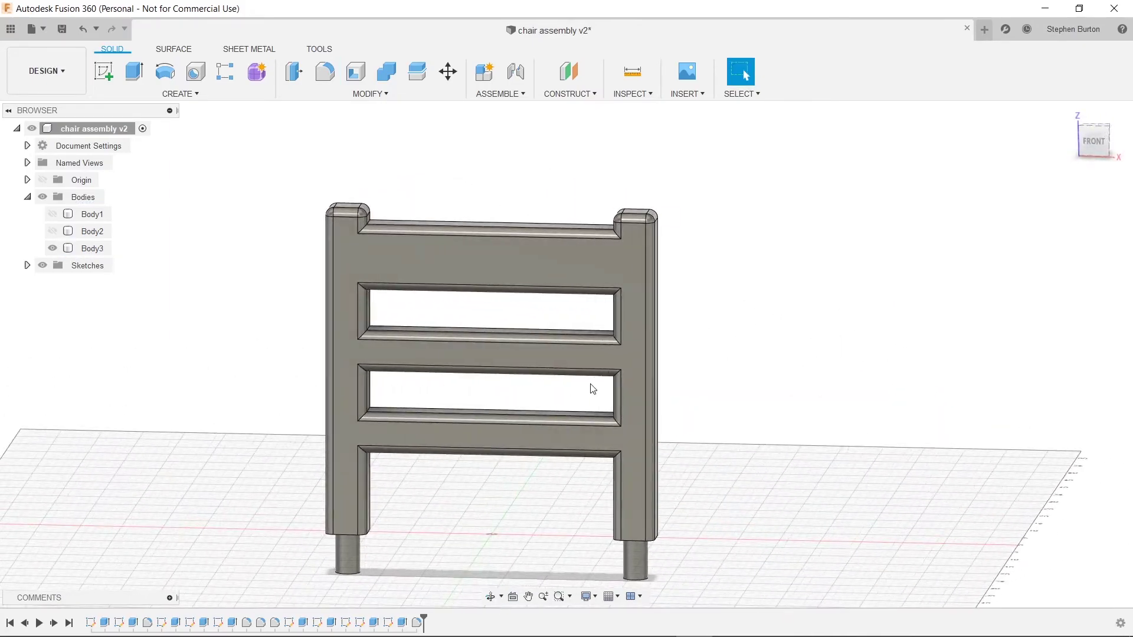
middle_click_drag(689, 507, 700, 483)
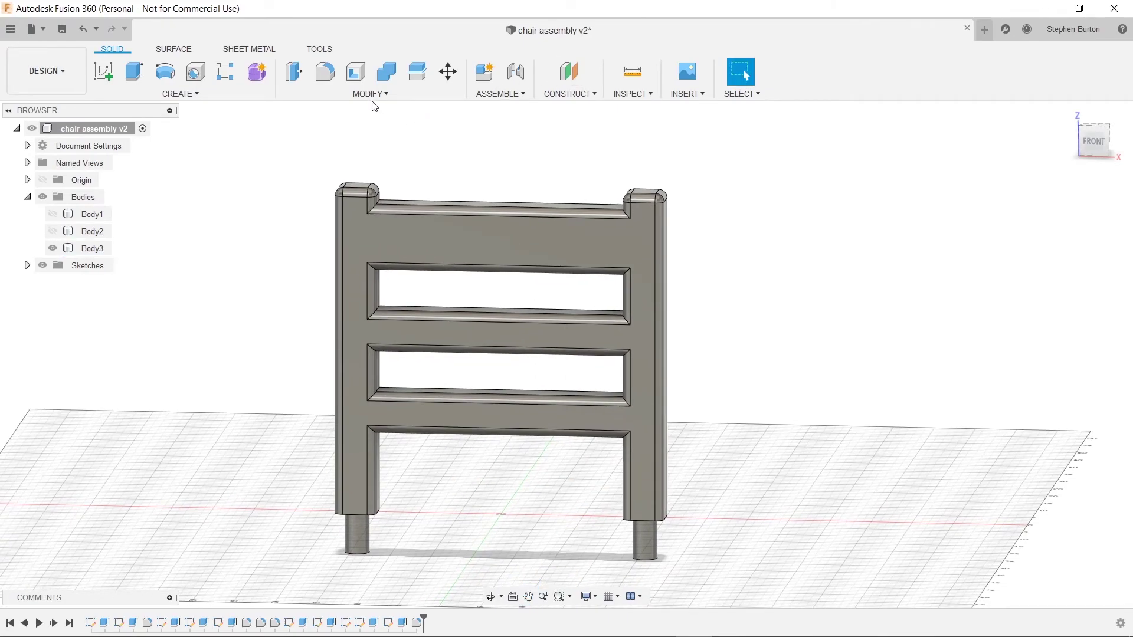
key("a")
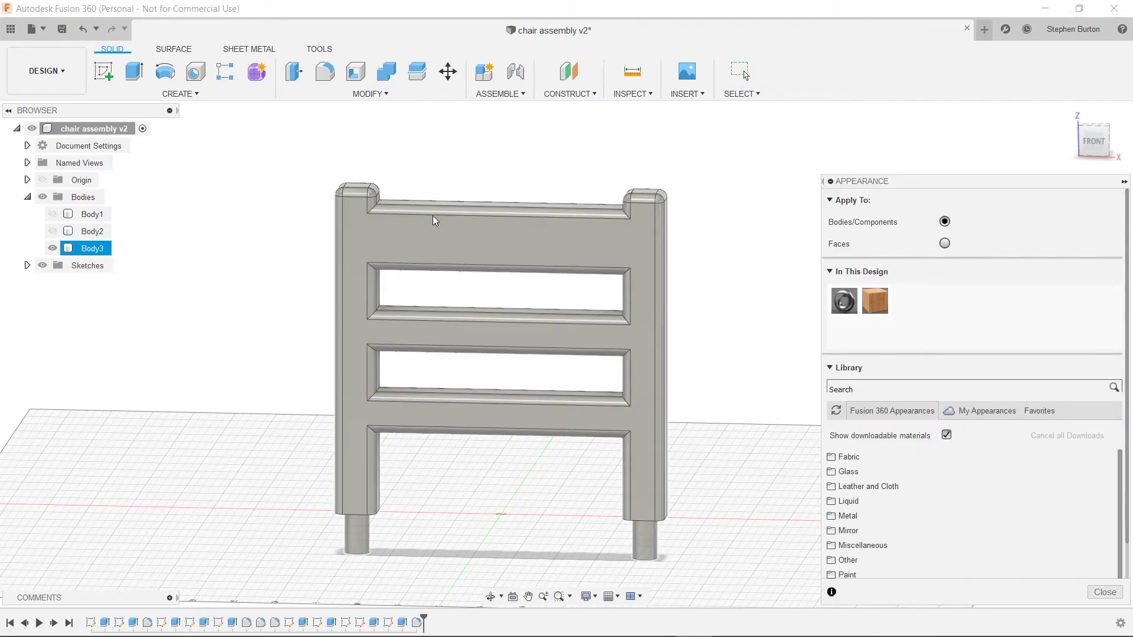
left_click_drag(867, 313, 586, 266)
middle_click_drag(791, 298, 721, 326, "shift")
scroll(720, 326, "down", 2)
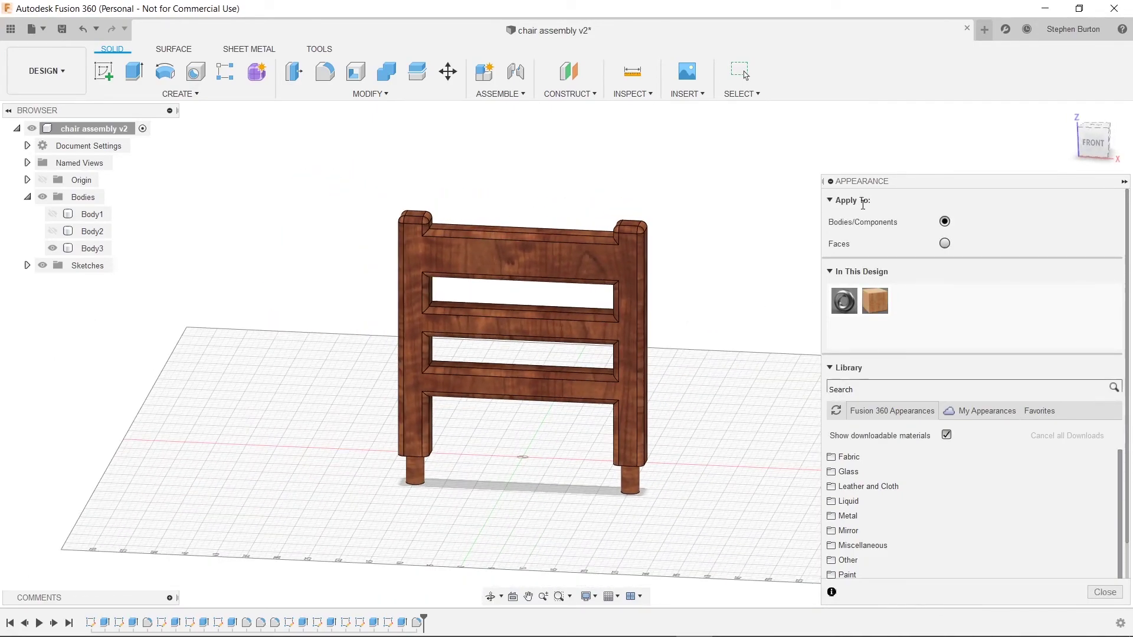
key("Escape")
left_click(52, 216)
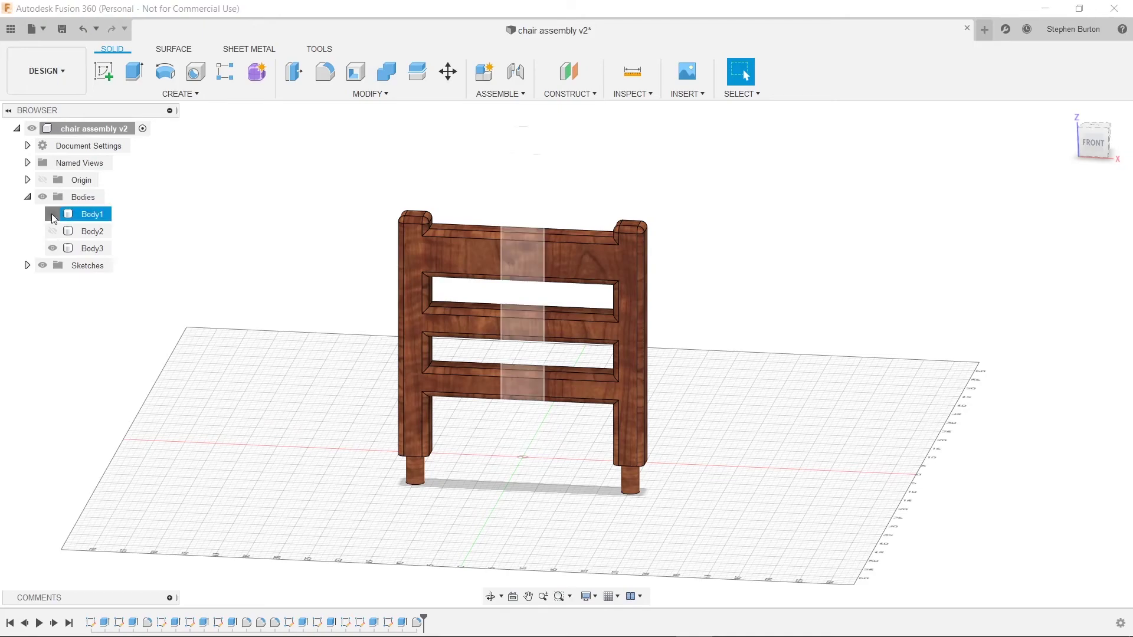
left_click(52, 232)
left_click(520, 450)
left_click(526, 466)
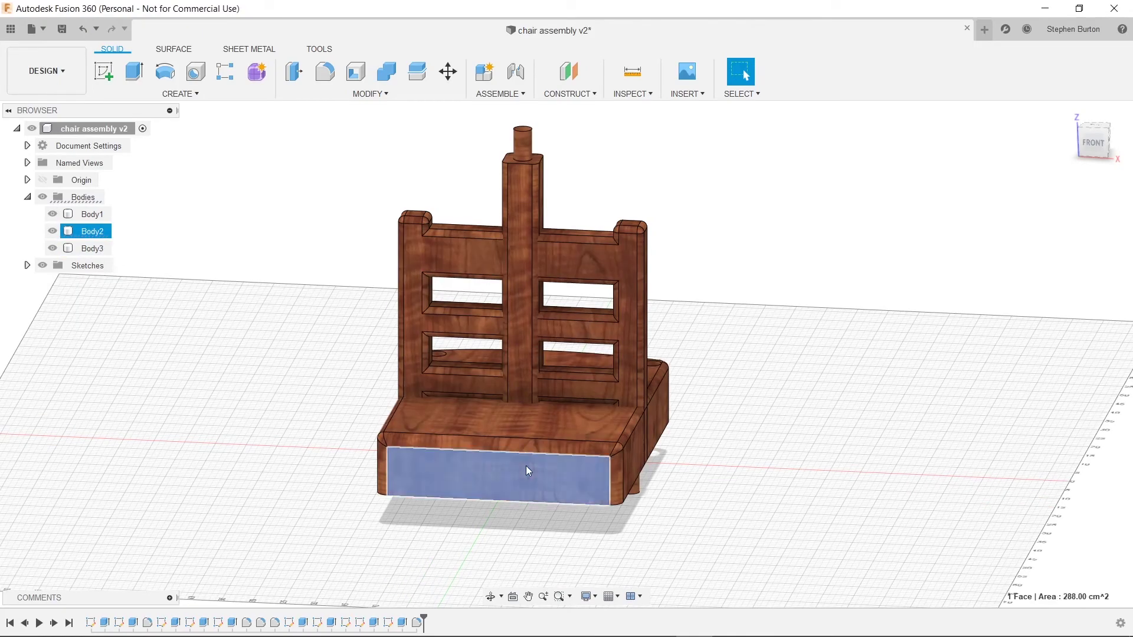
left_click(531, 380)
left_click(523, 296)
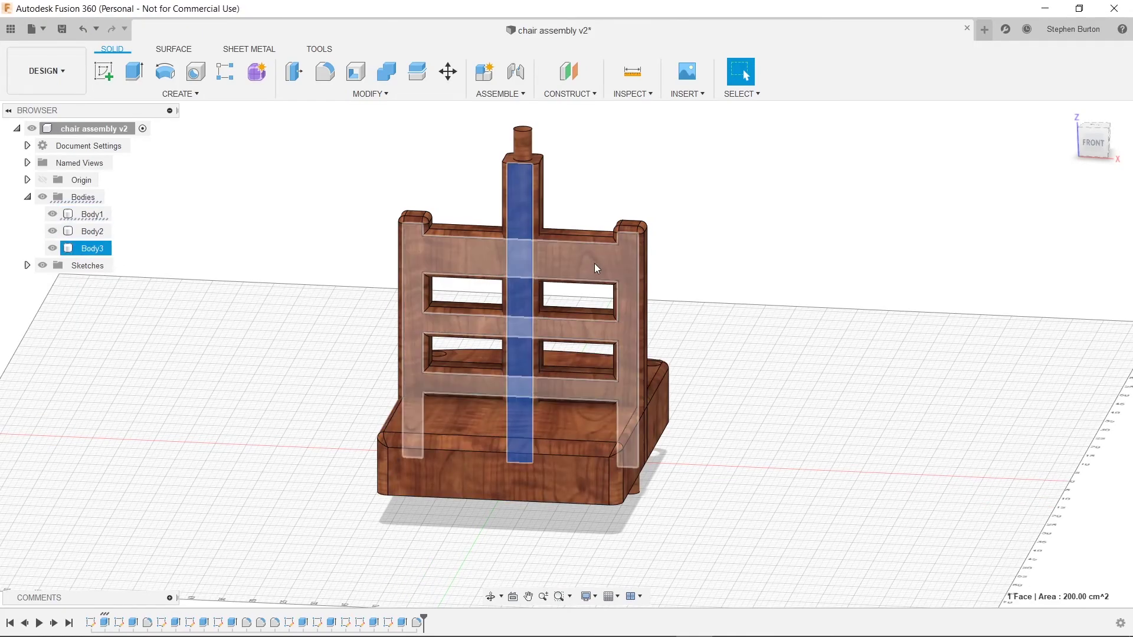
left_click(555, 261)
left_click(52, 231)
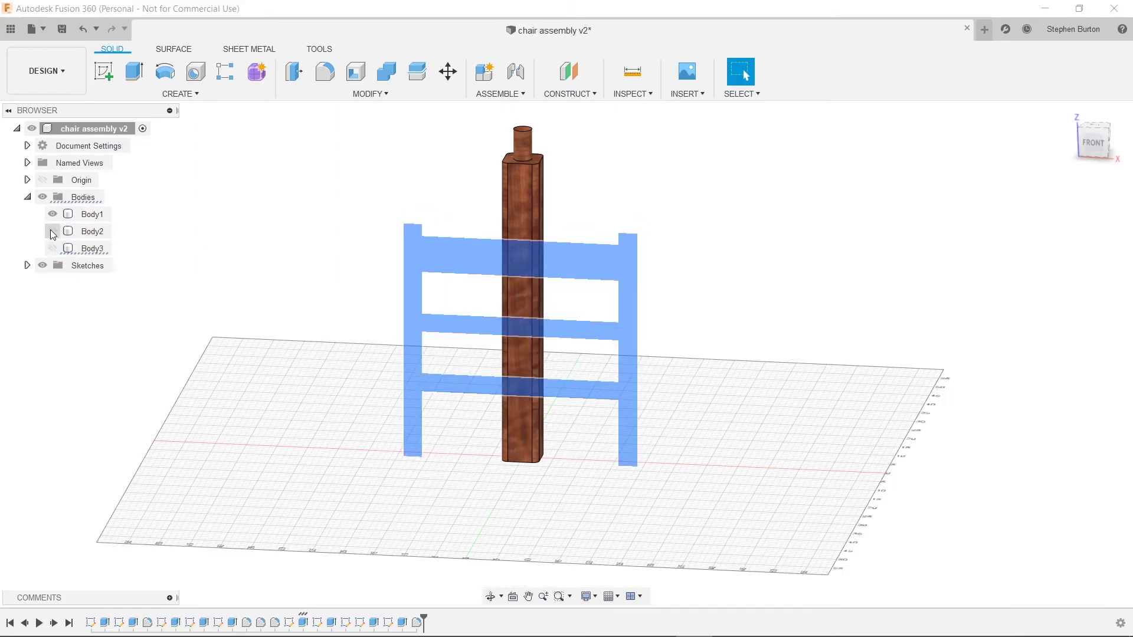
left_click(51, 214)
left_click(52, 248)
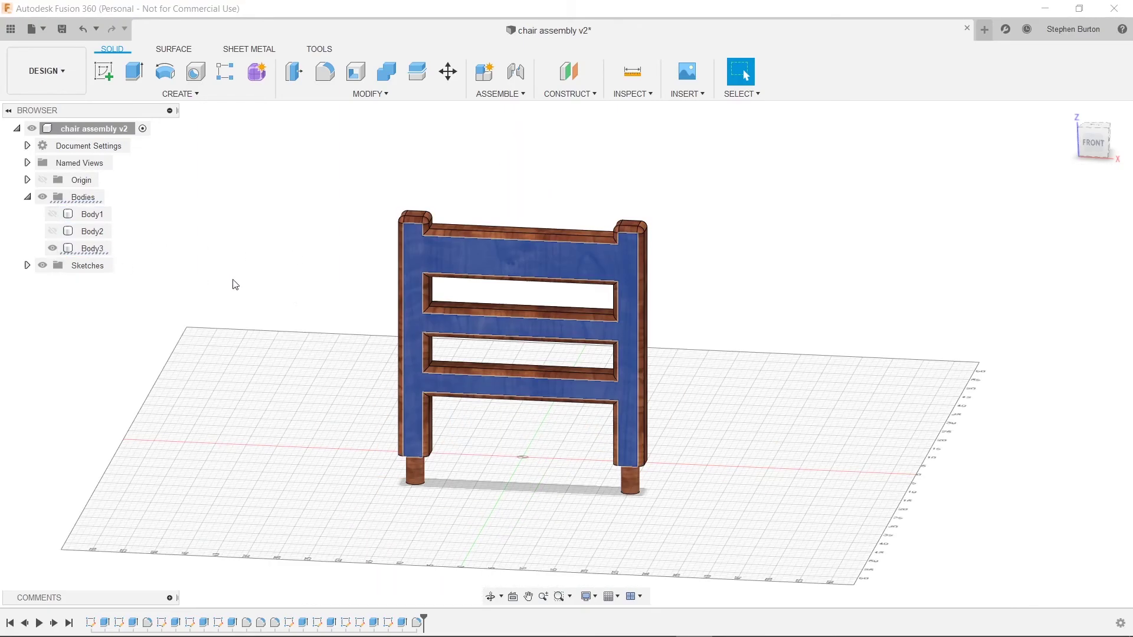
left_click(829, 342)
middle_click_drag(840, 333, 677, 261, "shift")
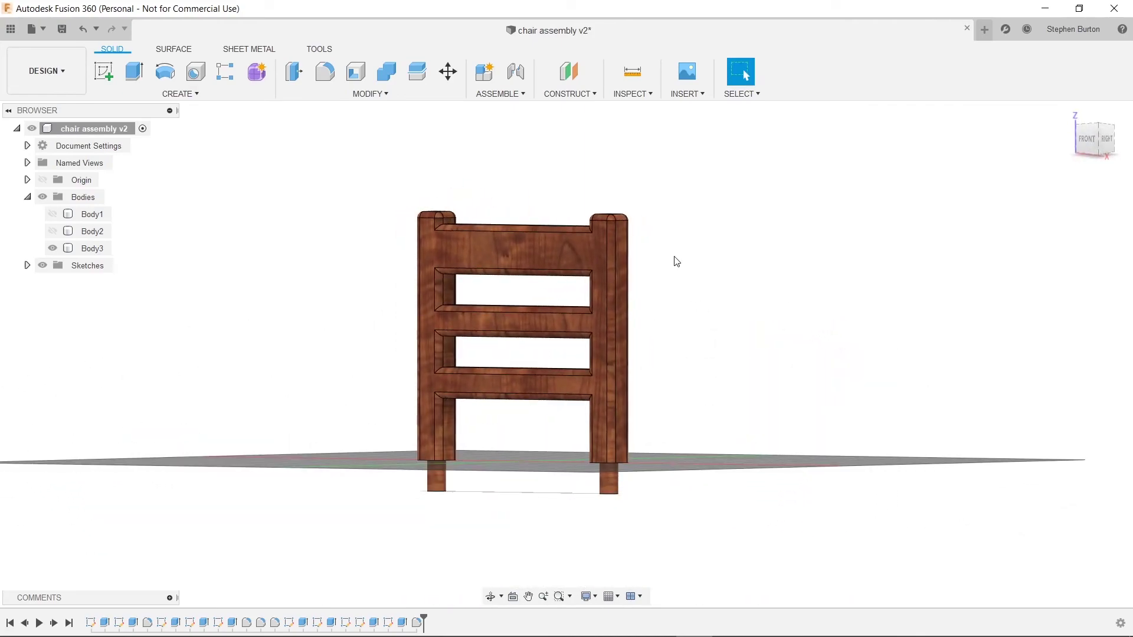